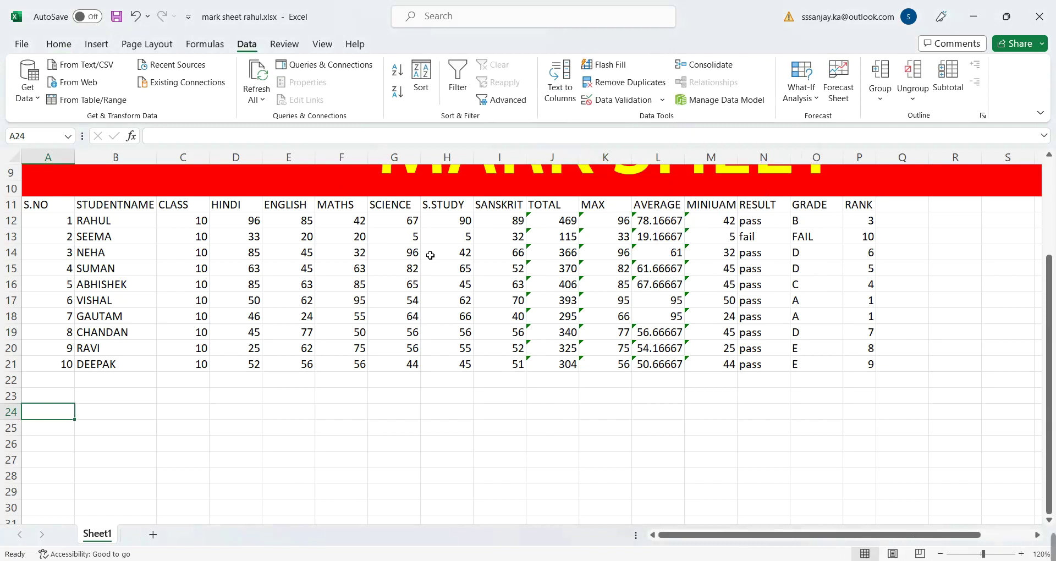
pyautogui.click(341, 432)
pyautogui.click(348, 449)
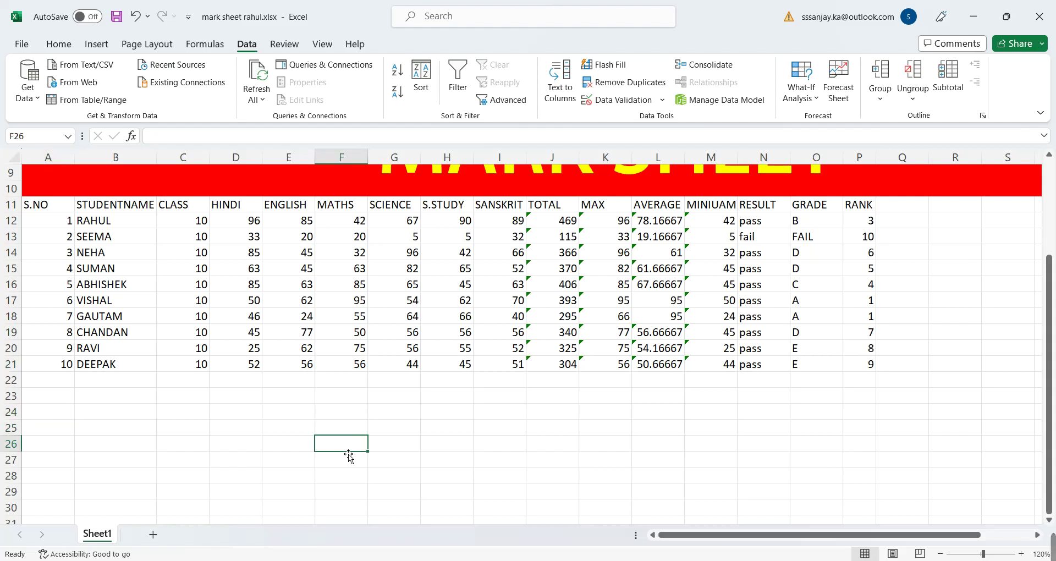
pyautogui.press('Up')
pyautogui.press('Up')
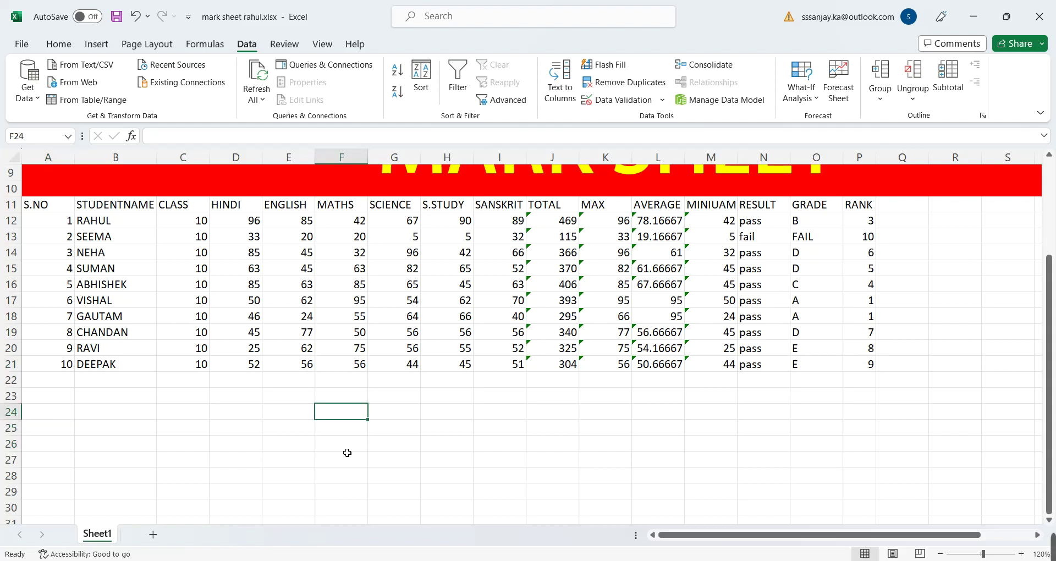
# - Add a second blank worksheet to the workbook and return to the mark sheet on Sheet1
pyautogui.click(153, 536)
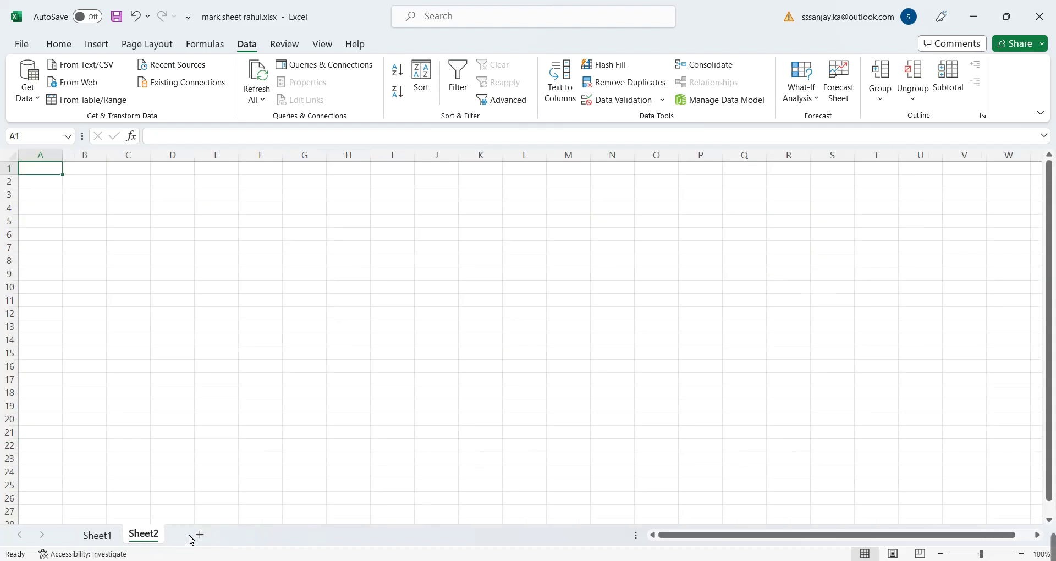
pyautogui.click(98, 535)
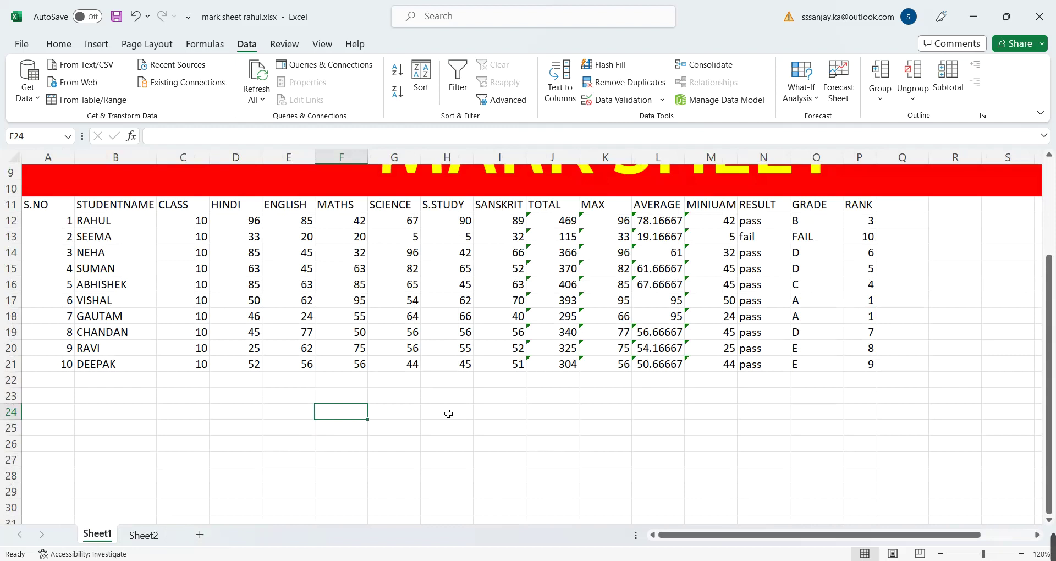
pyautogui.moveTo(590, 412); pyautogui.dragTo(603, 516)
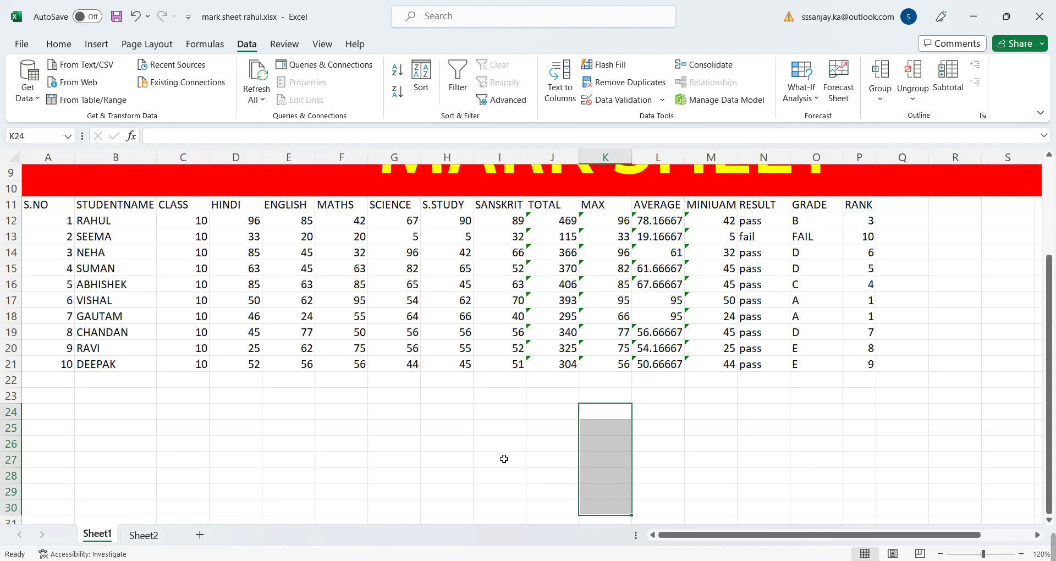
pyautogui.scroll(-1, 504, 431)
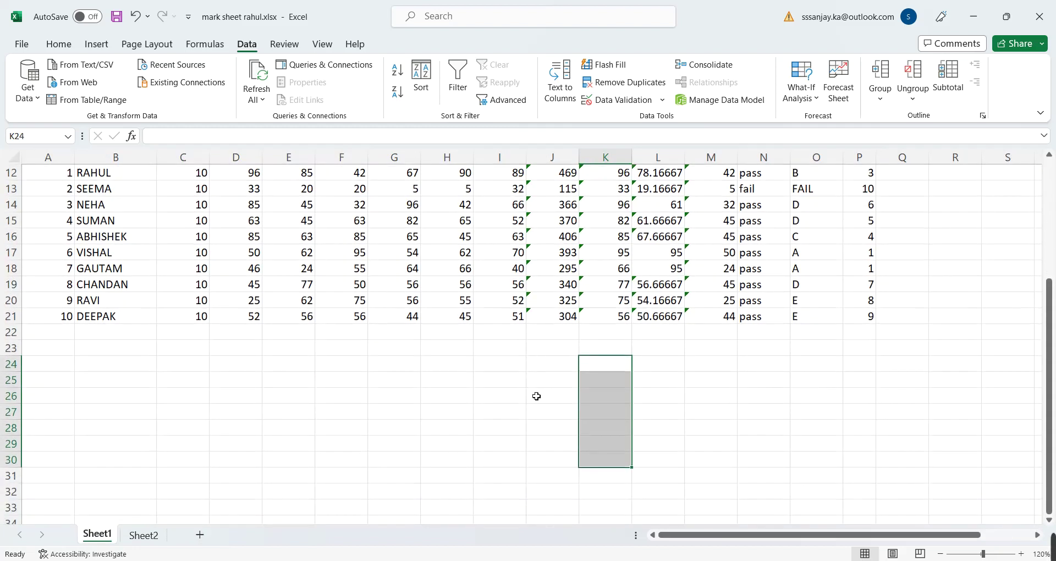
pyautogui.scroll(2, 537, 363)
pyautogui.scroll(-1, 539, 385)
pyautogui.scroll(-2, 539, 407)
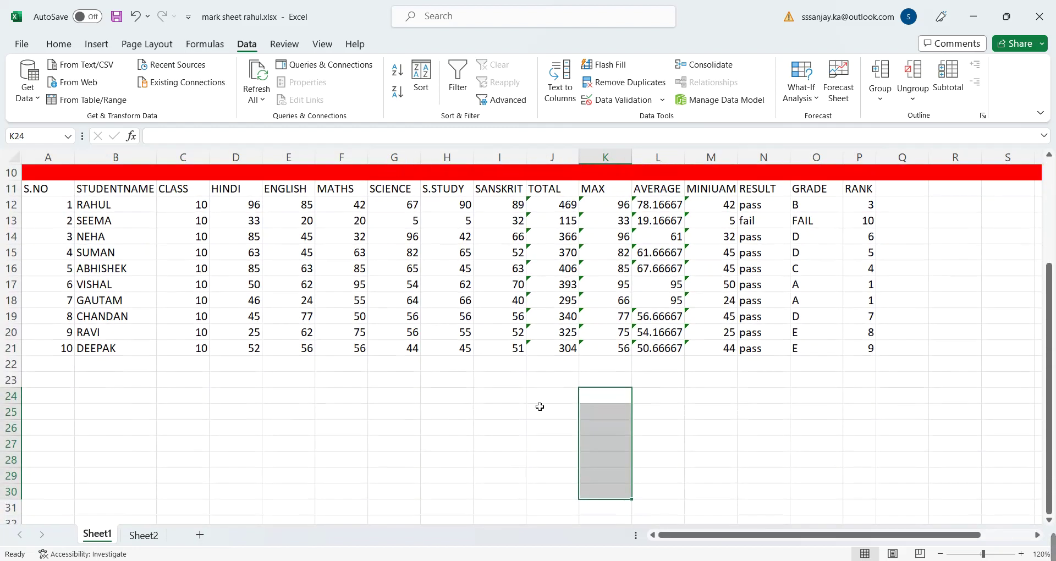
# - Start a Sum consolidation into J24:J33 and add the English marks E12:E21 as its first reference
pyautogui.moveTo(554, 349); pyautogui.dragTo(555, 488)
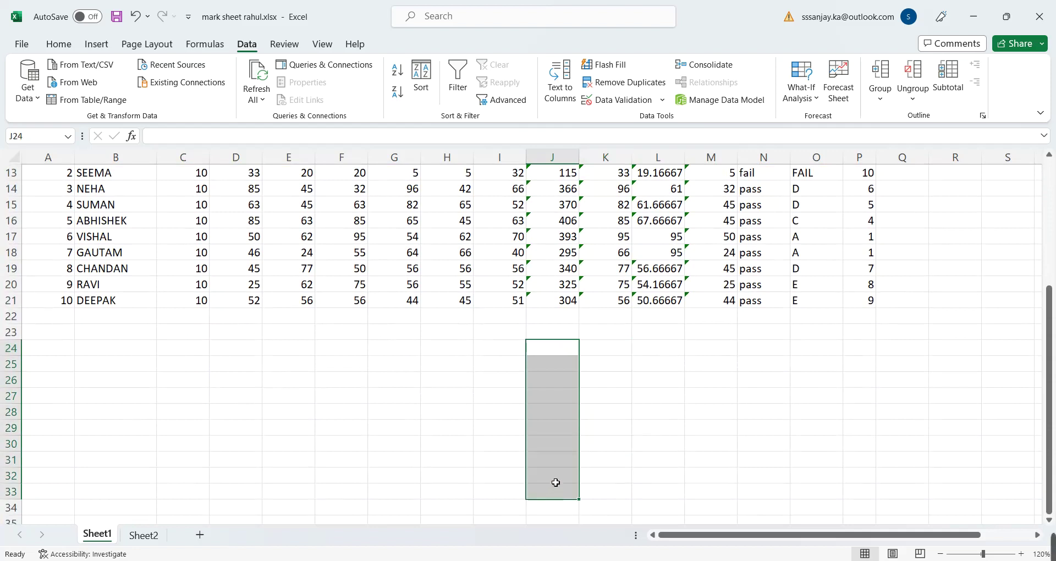
pyautogui.click(717, 63)
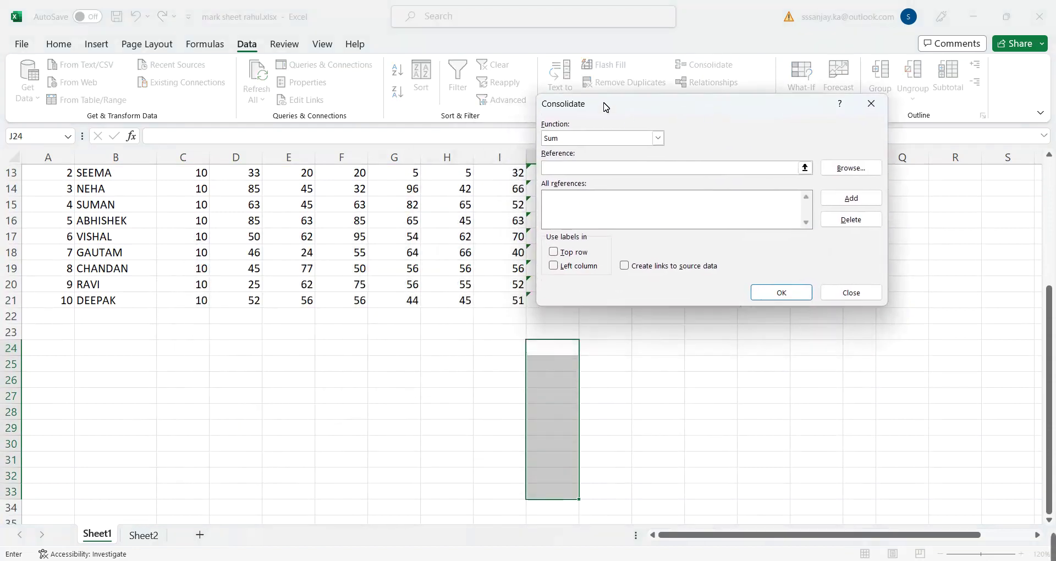
pyautogui.click(612, 139)
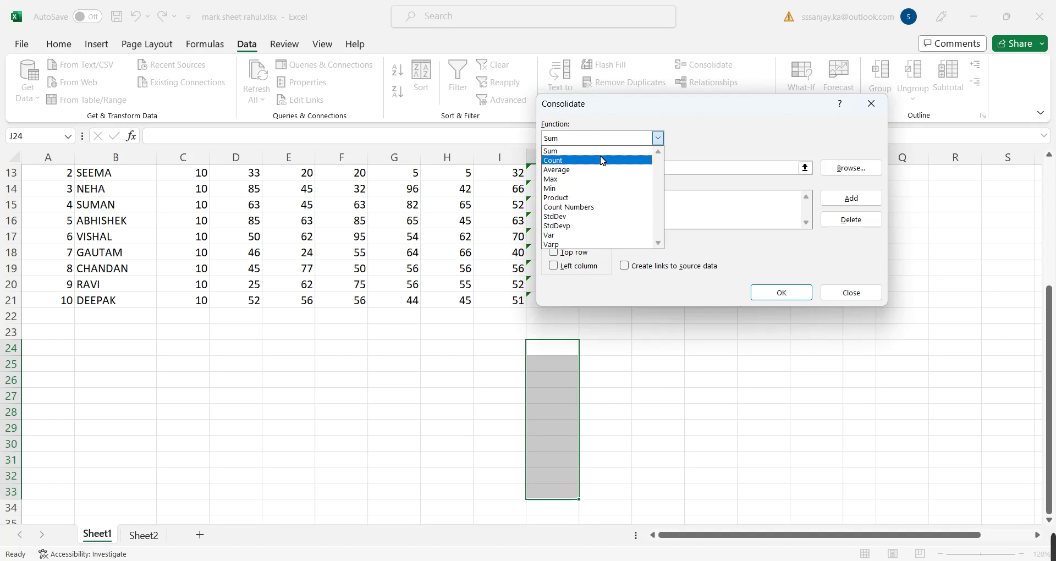
pyautogui.press('Escape')
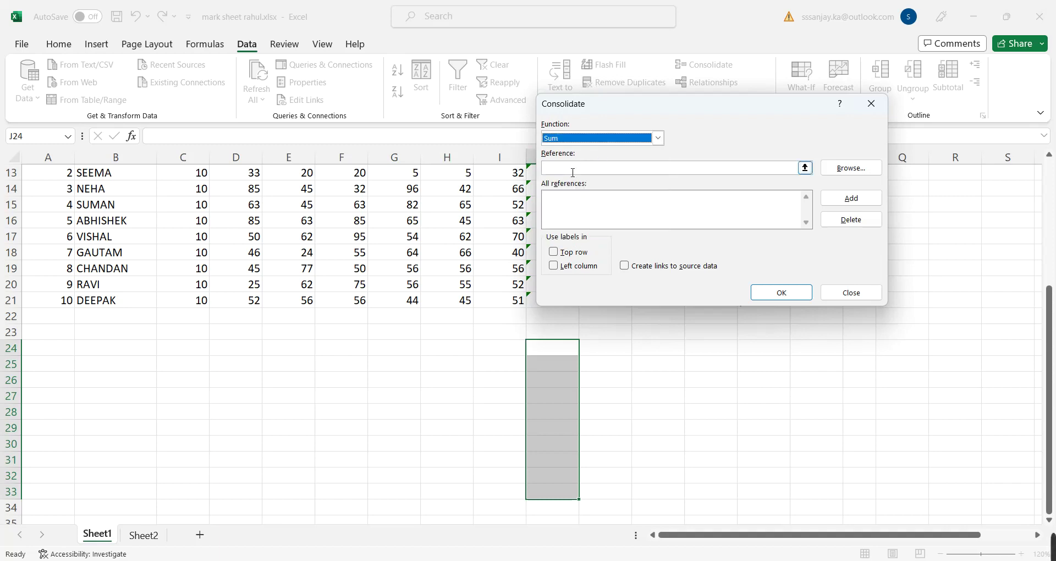
pyautogui.click(566, 168)
pyautogui.scroll(2, 385, 187)
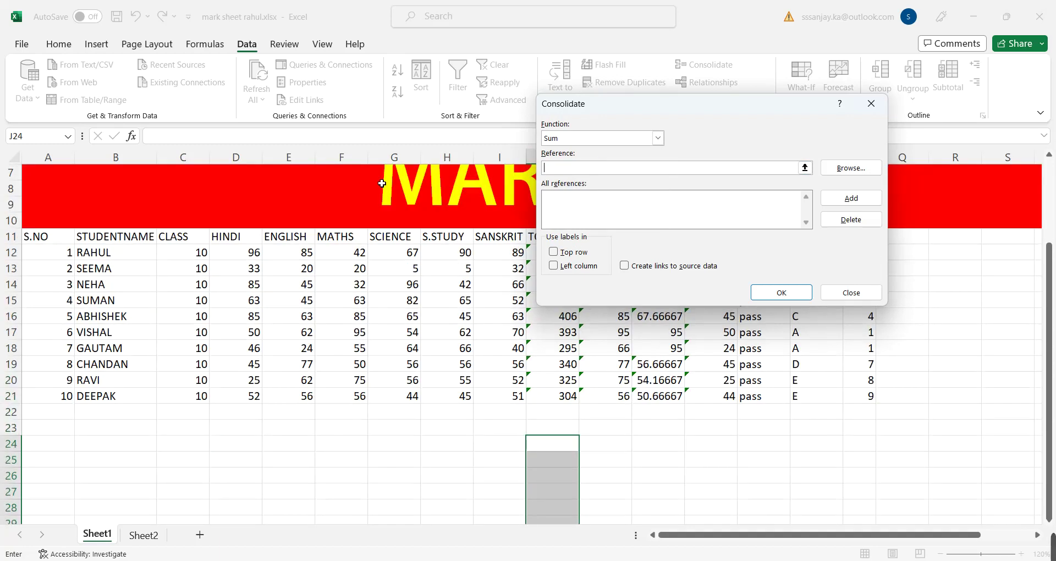
pyautogui.click(296, 257)
pyautogui.moveTo(296, 258); pyautogui.dragTo(305, 398)
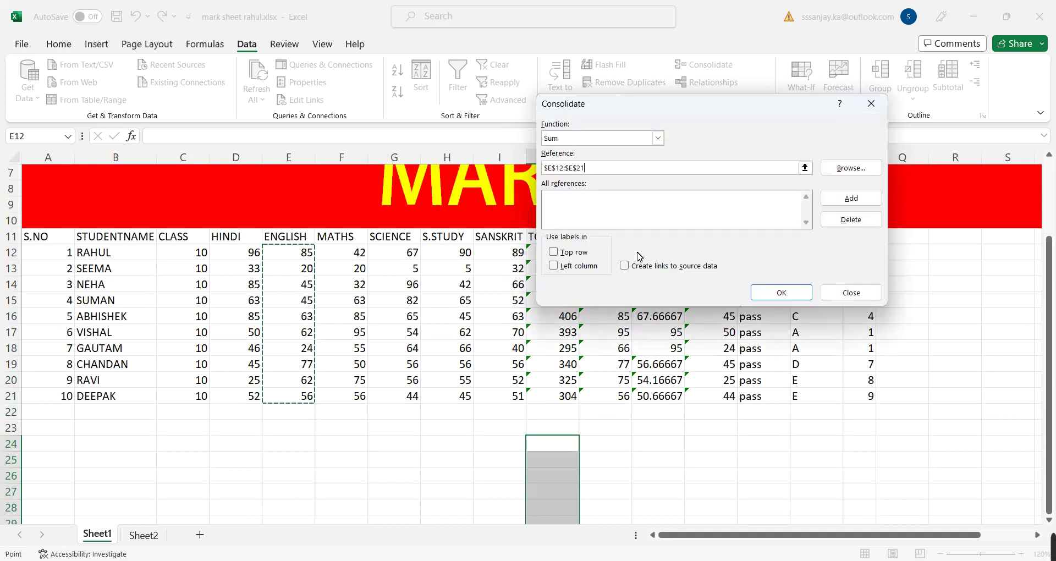
pyautogui.click(851, 198)
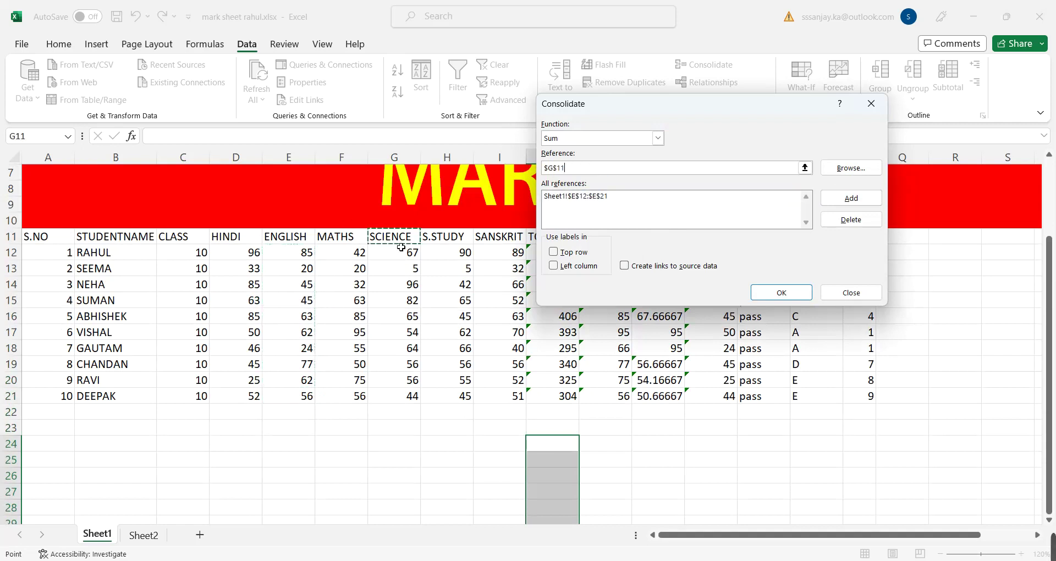
# - Add the Science marks G12:G21 as the second reference and run the consolidation
pyautogui.moveTo(401, 254); pyautogui.dragTo(391, 398)
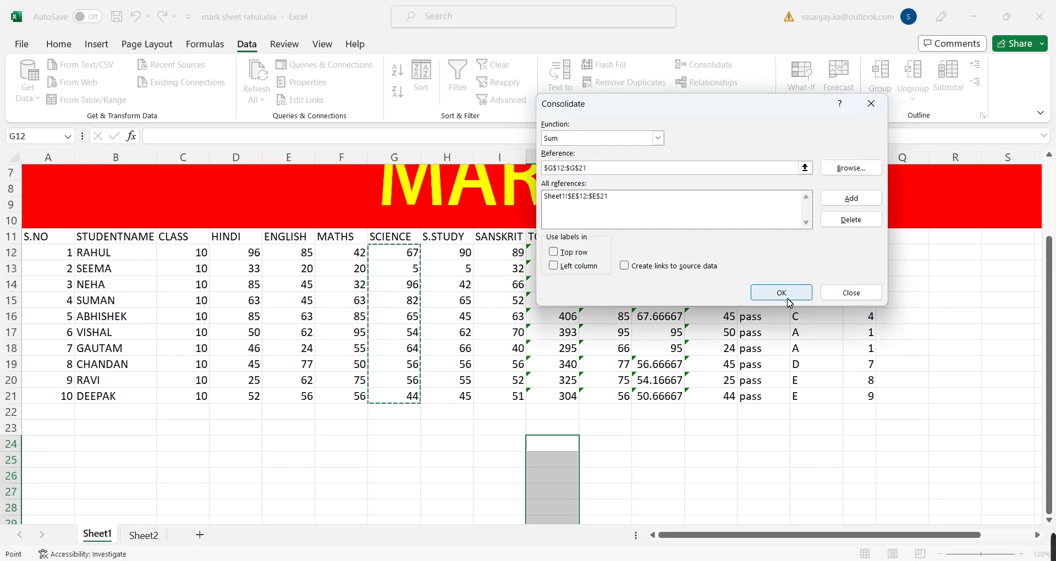
pyautogui.click(849, 198)
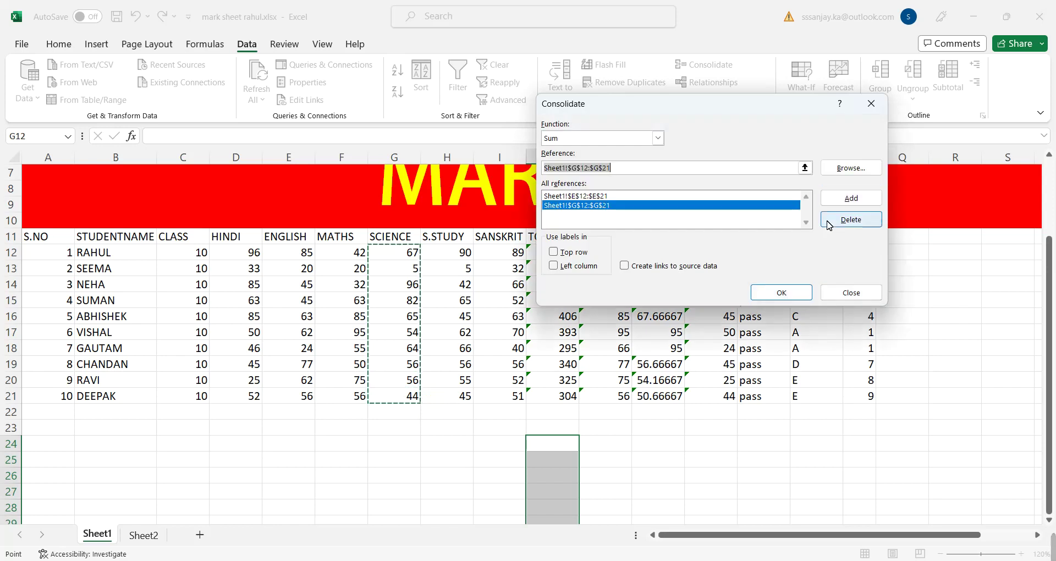
pyautogui.click(784, 291)
pyautogui.scroll(-1, 418, 355)
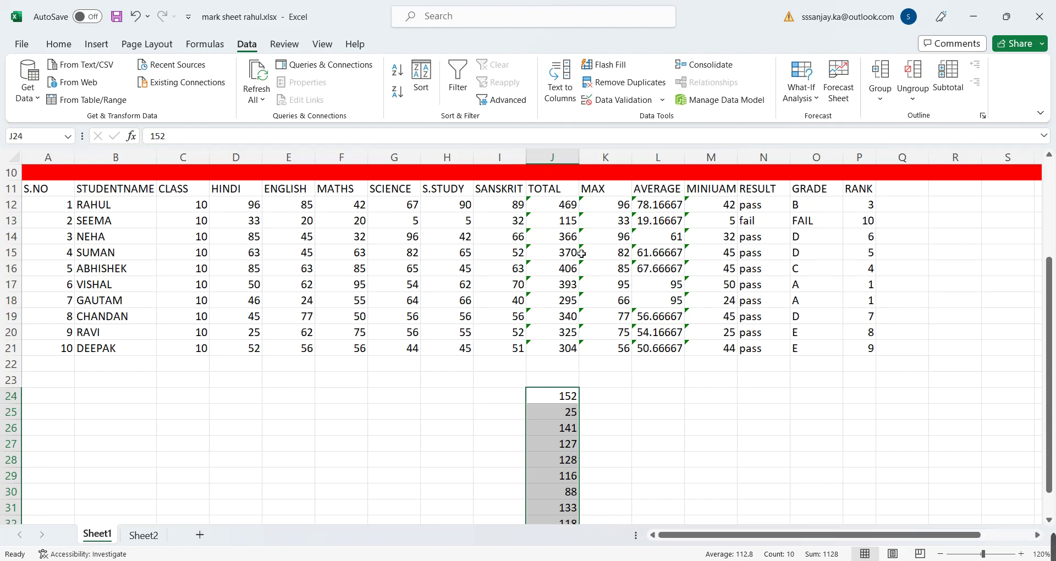
# - Check individual cells of the consolidated sums in column J below the mark table
pyautogui.click(408, 413)
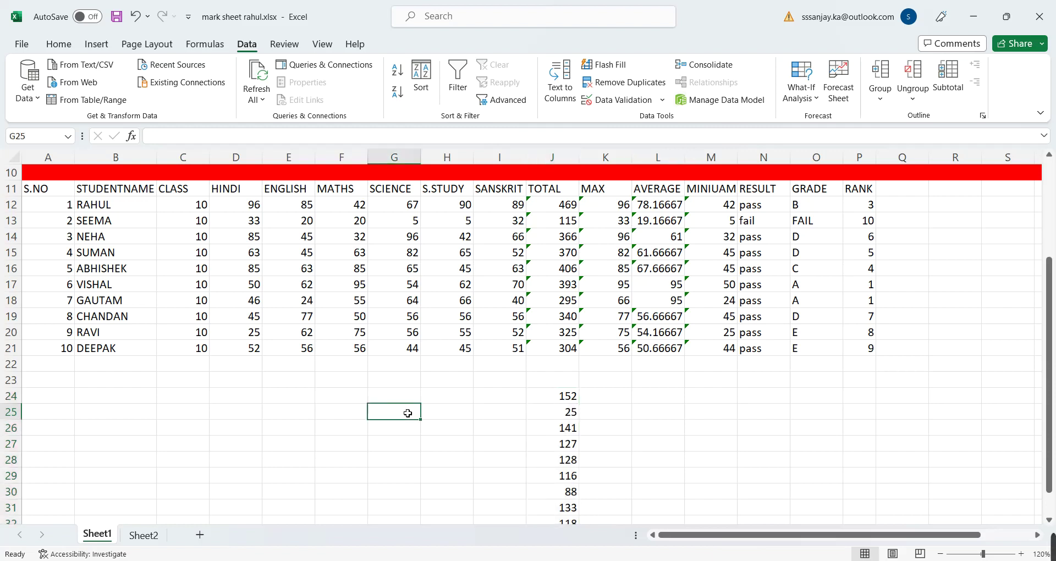
pyautogui.click(575, 428)
pyautogui.click(585, 465)
pyautogui.click(577, 497)
pyautogui.click(571, 413)
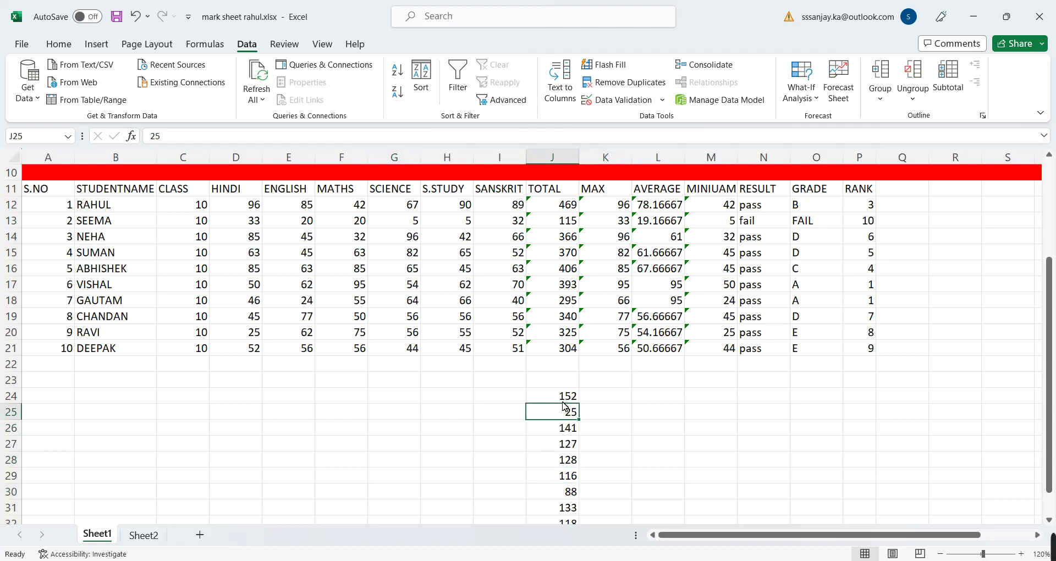
pyautogui.click(566, 396)
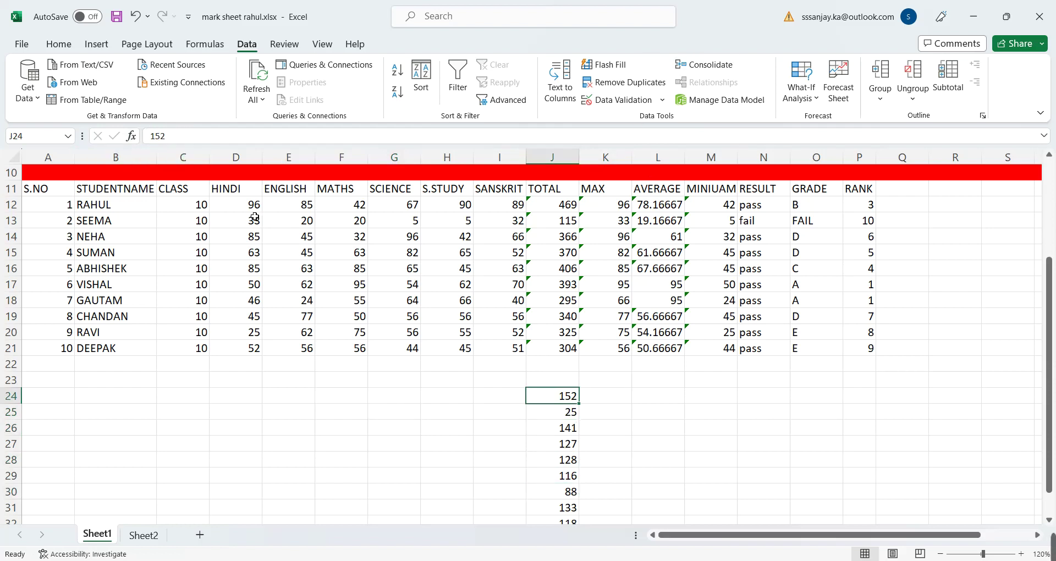
# - Copy the HINDI column with its header, D11:D21, from Sheet1 to Sheet2 starting at cell D7
pyautogui.moveTo(245, 189); pyautogui.dragTo(230, 358)
pyautogui.hotkey('ctrl', 'c')
pyautogui.click(144, 535)
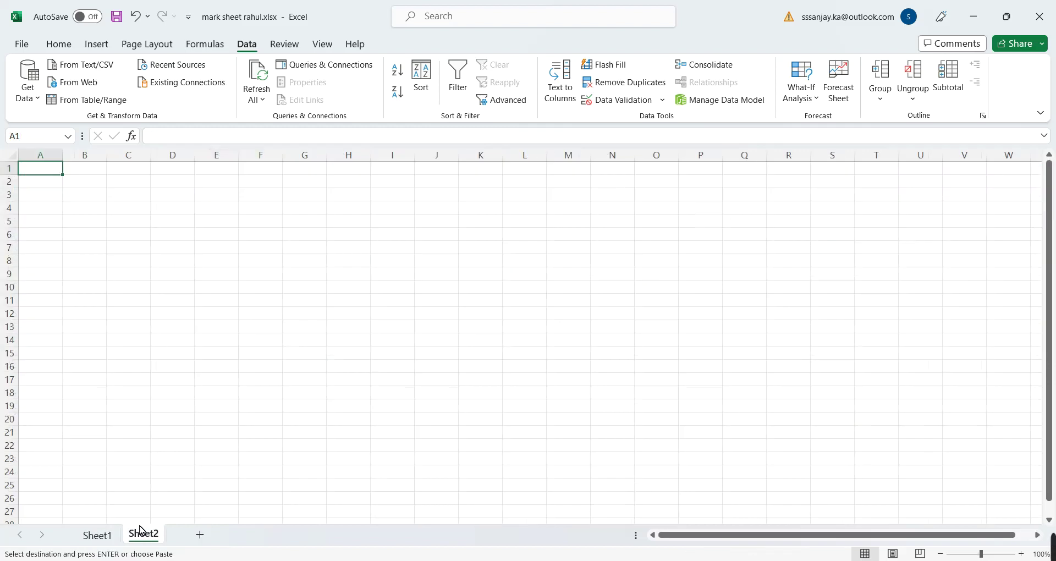
pyautogui.click(169, 248)
pyautogui.hotkey('ctrl', 'v')
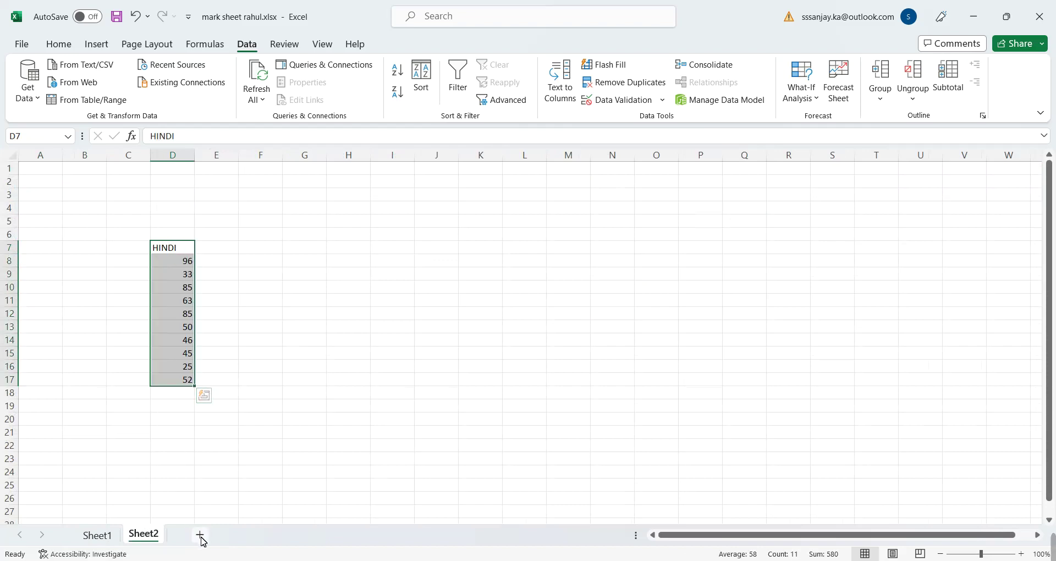
# - Add a third worksheet and open Consolidate with E6:E19 on it as the destination range
pyautogui.click(199, 534)
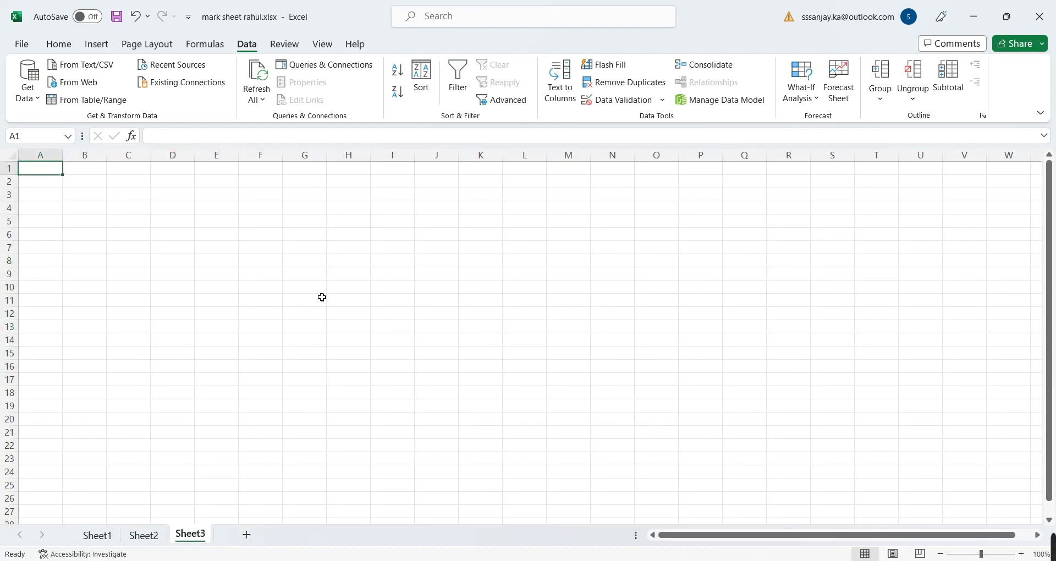
pyautogui.moveTo(236, 233); pyautogui.dragTo(219, 407)
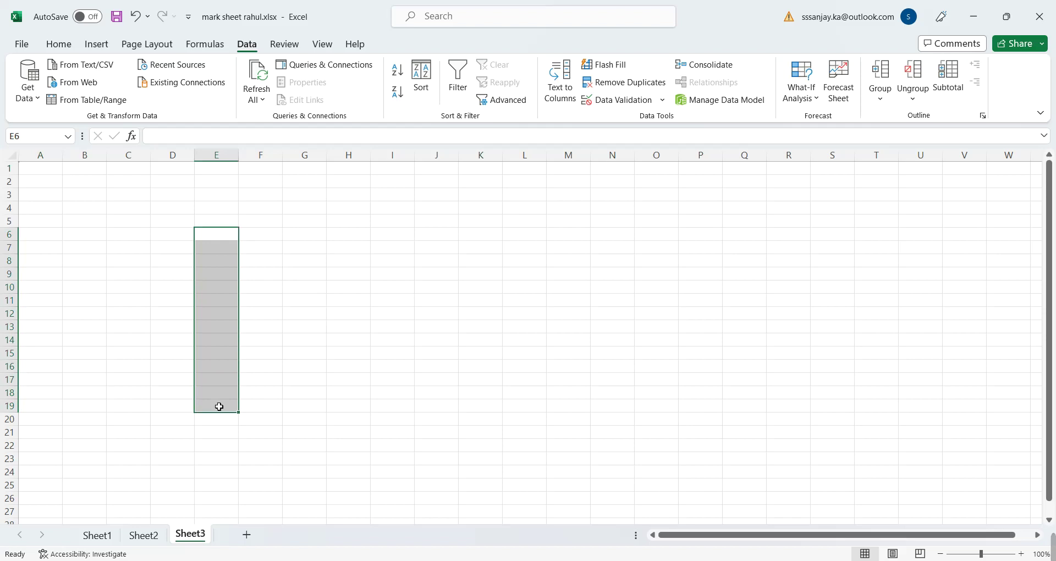
pyautogui.click(706, 66)
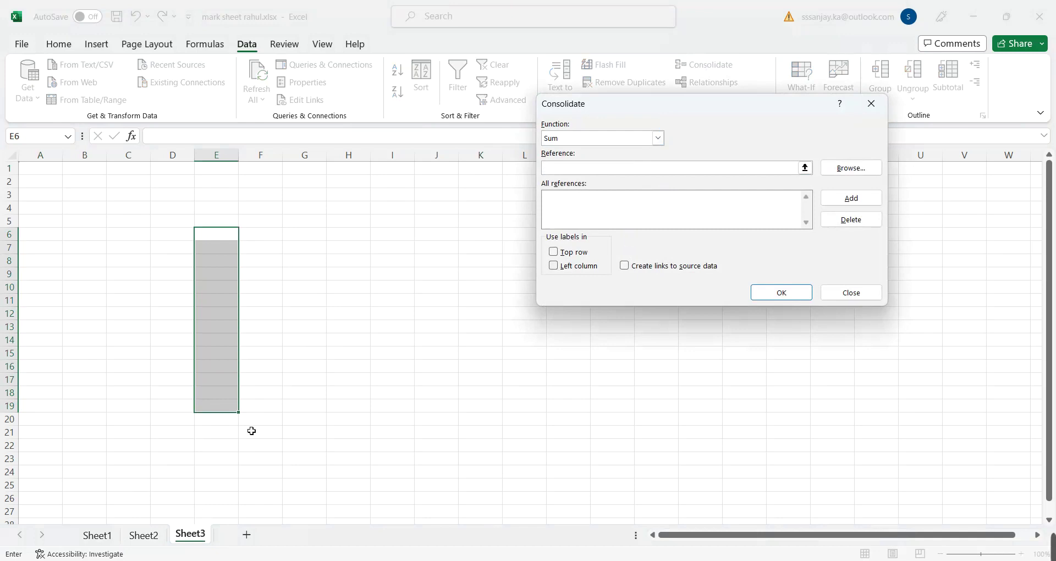
# - Add the English marks E12:E21 from Sheet1 as the first consolidation reference
pyautogui.click(99, 535)
pyautogui.moveTo(286, 208); pyautogui.dragTo(301, 355)
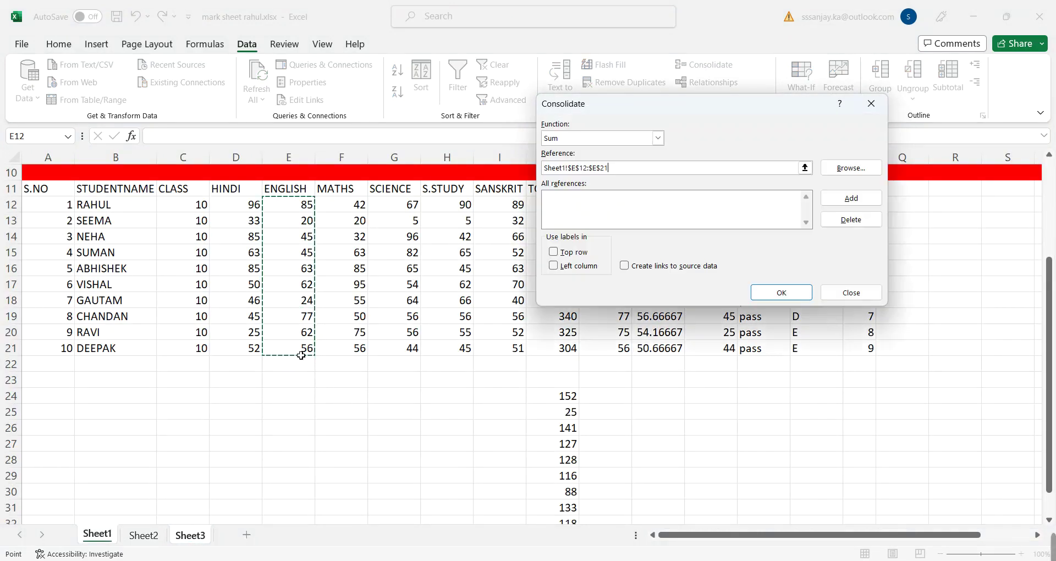
pyautogui.click(828, 199)
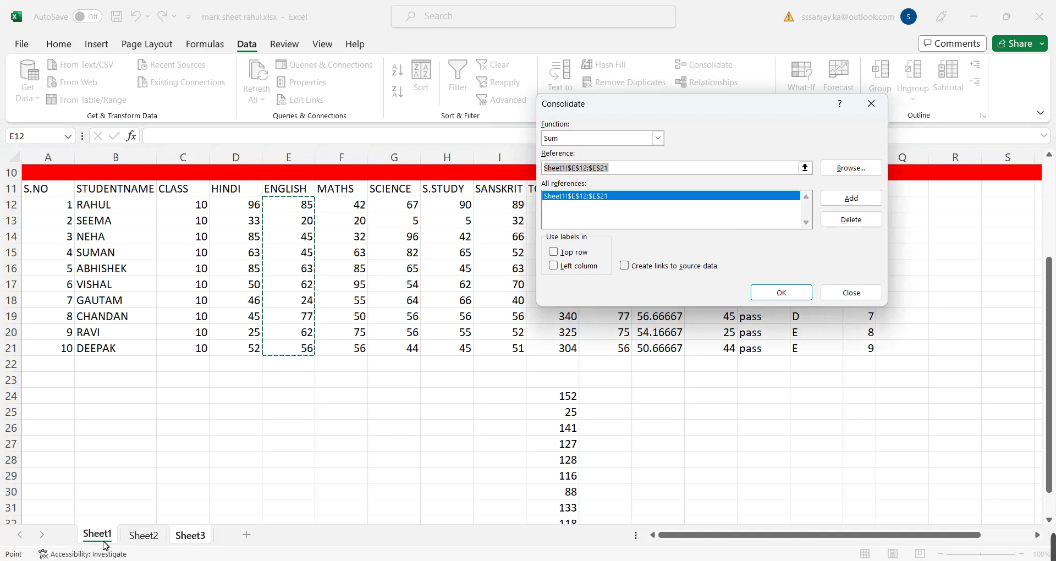
# - Add the Hindi marks D8:D17 from Sheet2 as the second reference and run the Sum consolidation
pyautogui.click(142, 535)
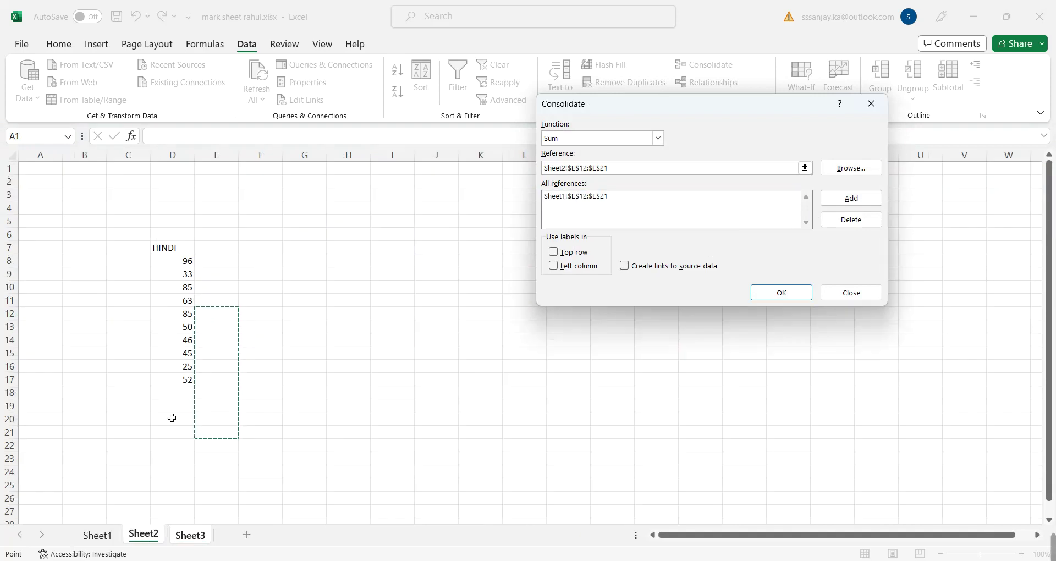
pyautogui.moveTo(190, 264); pyautogui.dragTo(170, 389)
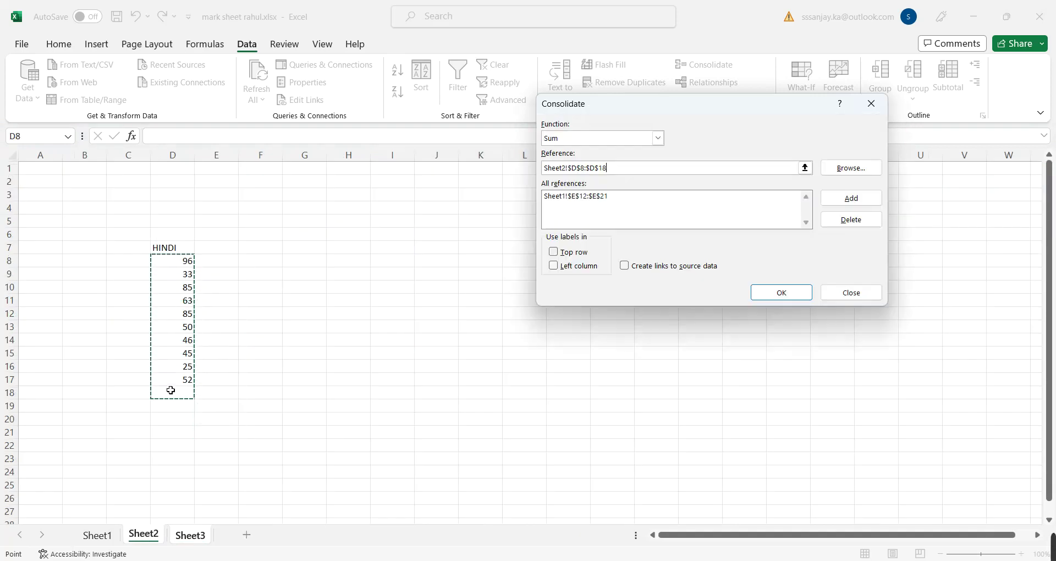
pyautogui.moveTo(184, 265); pyautogui.dragTo(186, 388)
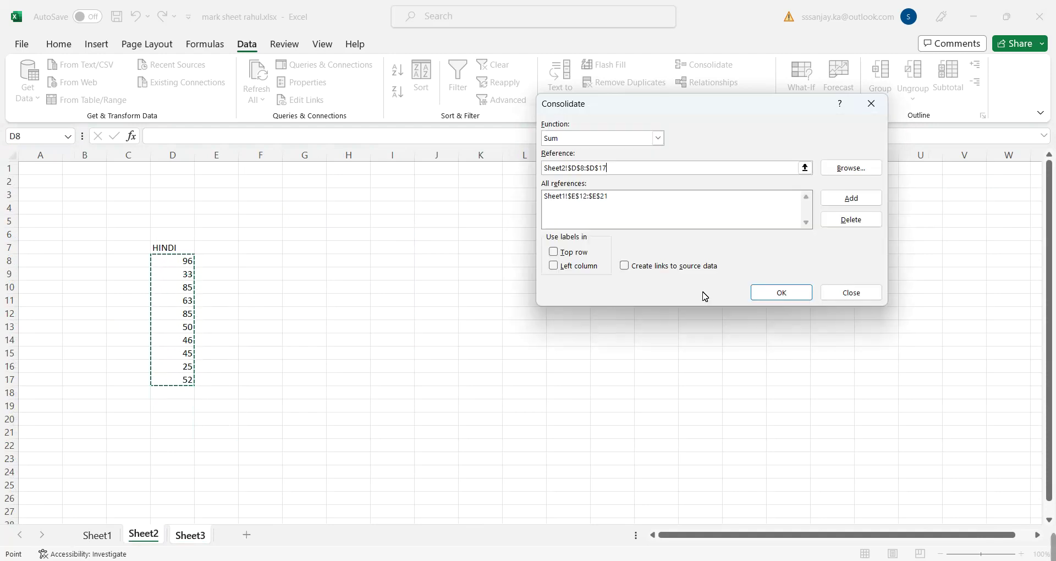
pyautogui.click(863, 196)
pyautogui.press('BackSpace')
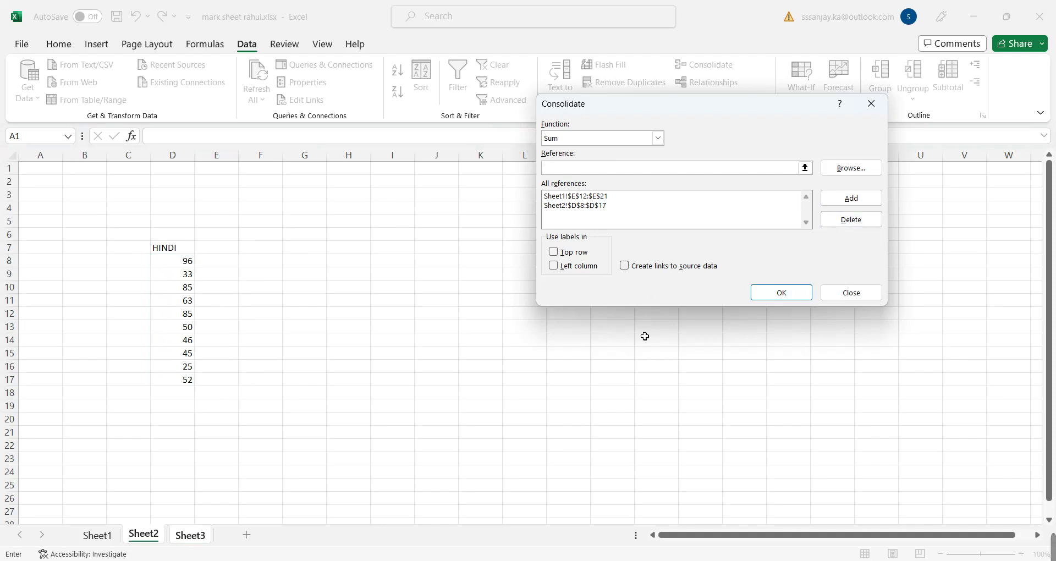
pyautogui.click(788, 293)
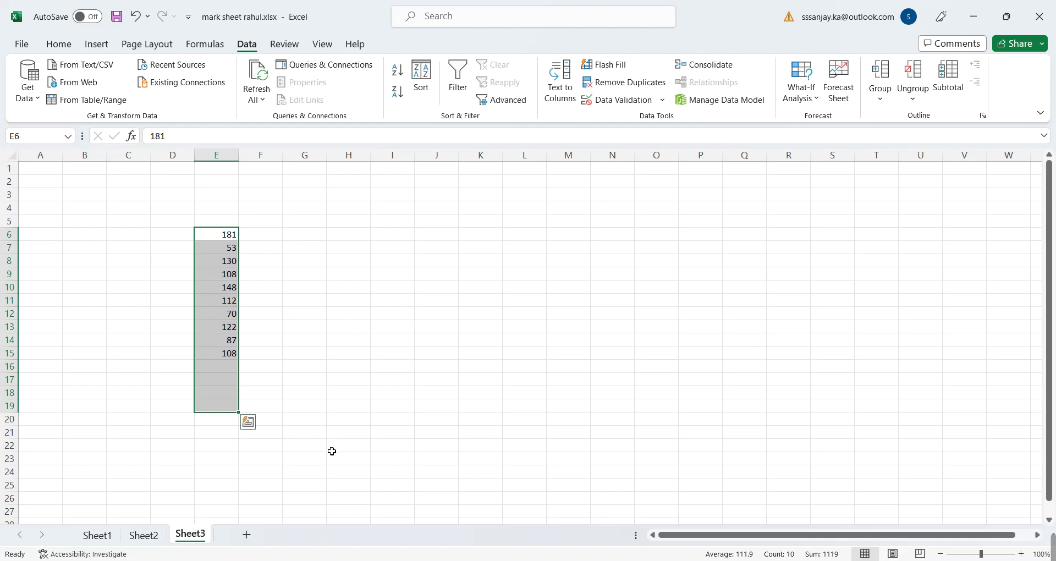
pyautogui.click(97, 535)
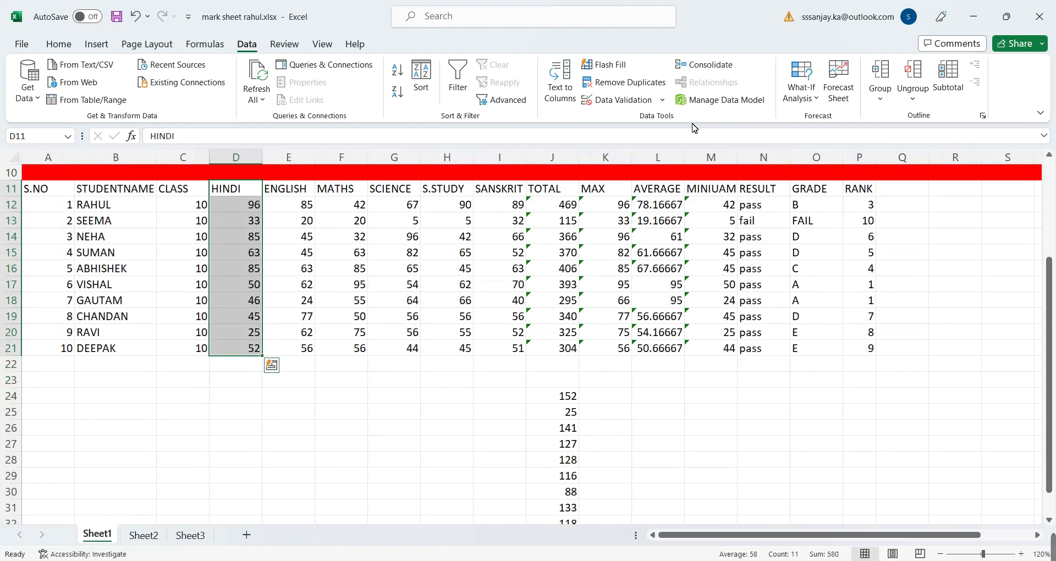
pyautogui.click(813, 100)
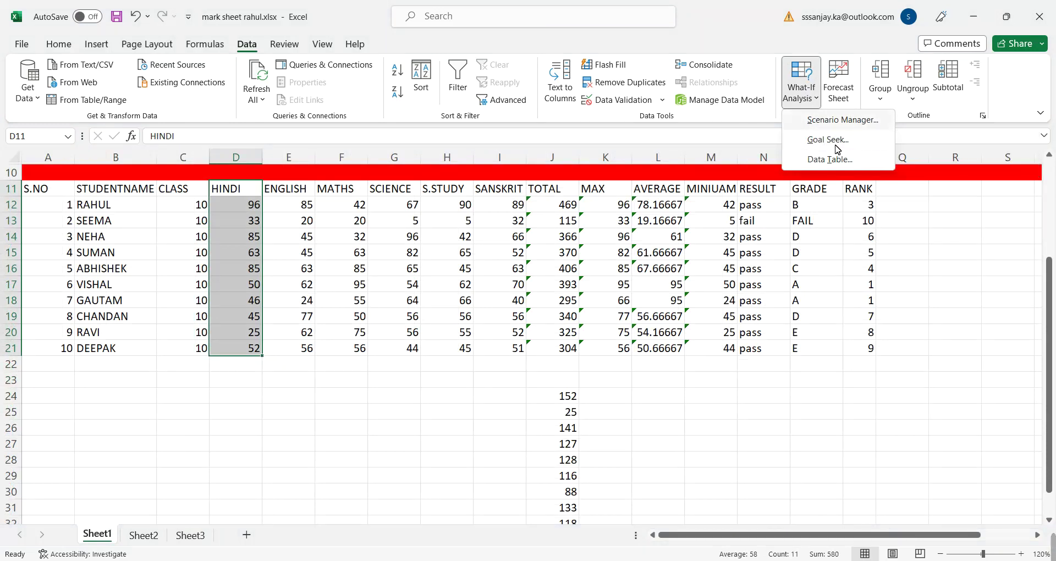
pyautogui.click(567, 407)
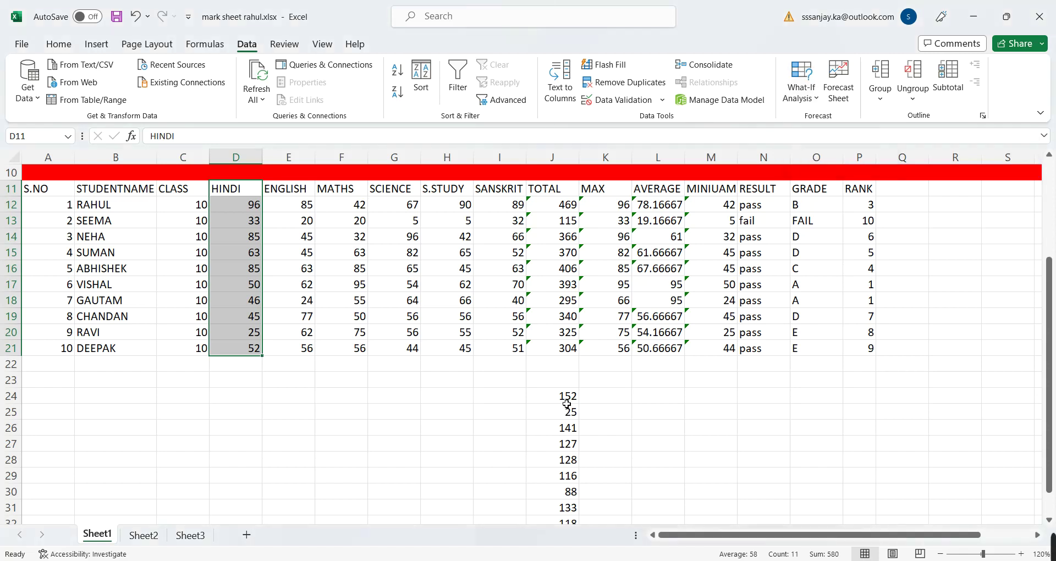
# - Clear the consolidated totals in J24:J33 below the mark table on Sheet1
pyautogui.click(567, 397)
pyautogui.hotkey('ctrl', 'shift', 'Down')
pyautogui.press('Delete')
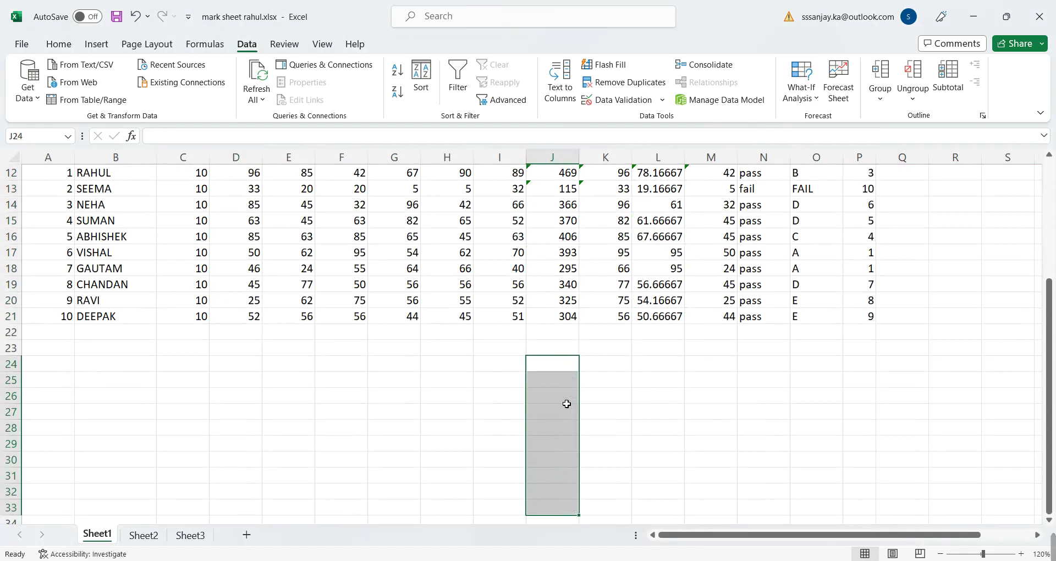
pyautogui.click(470, 396)
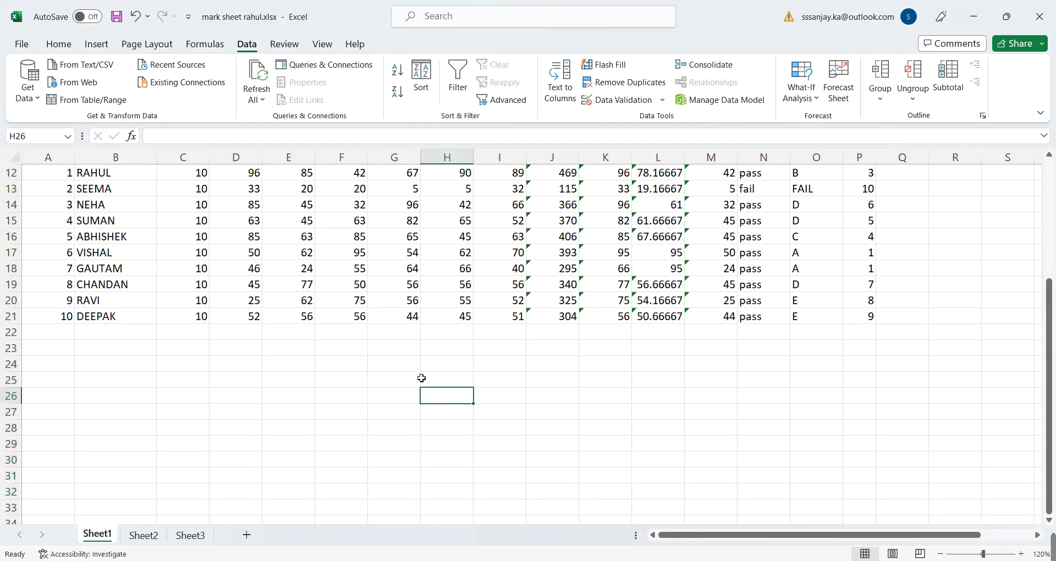
pyautogui.click(403, 373)
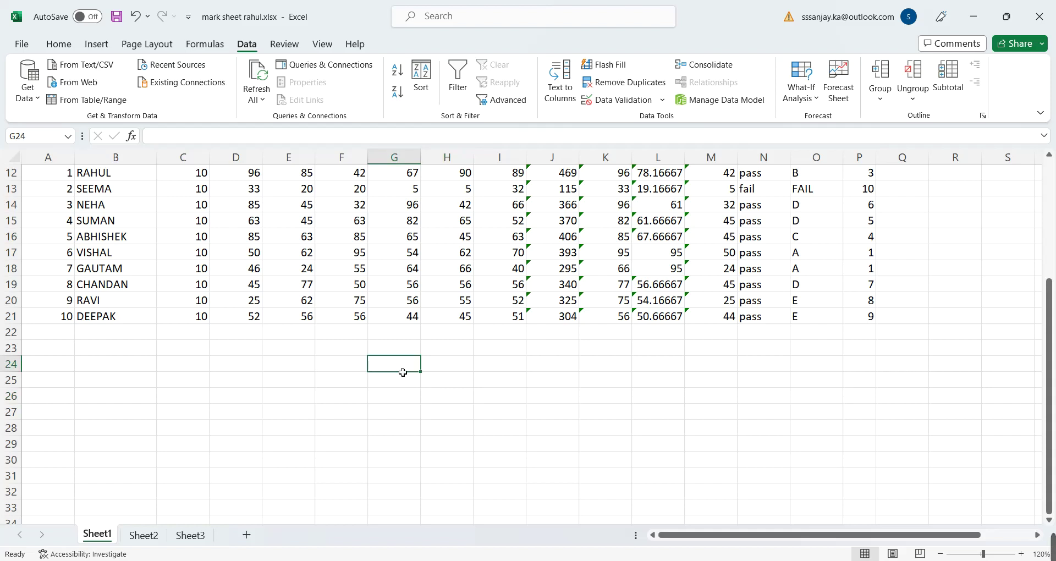
pyautogui.scroll(2, 402, 373)
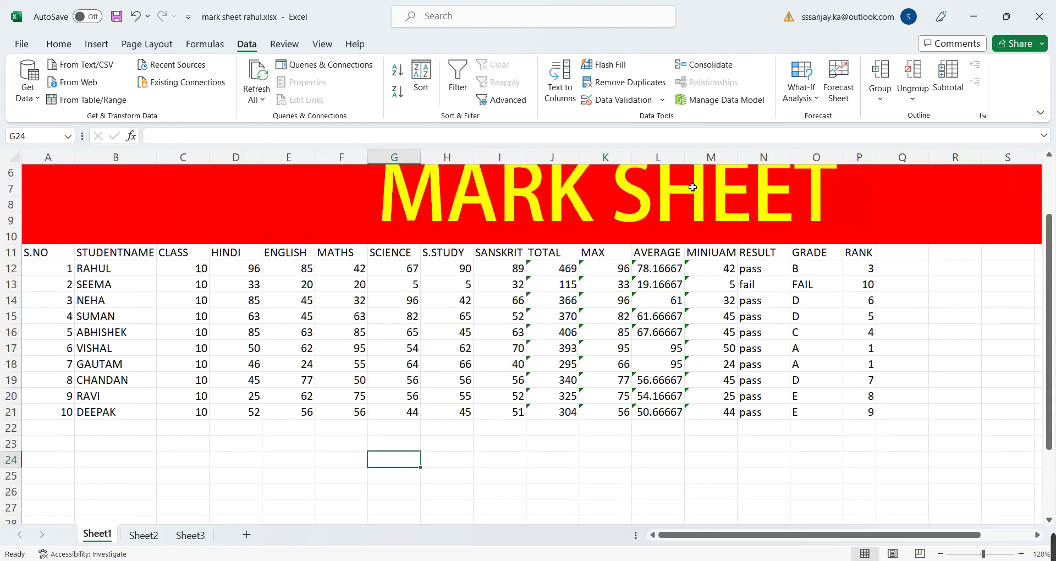
pyautogui.click(813, 105)
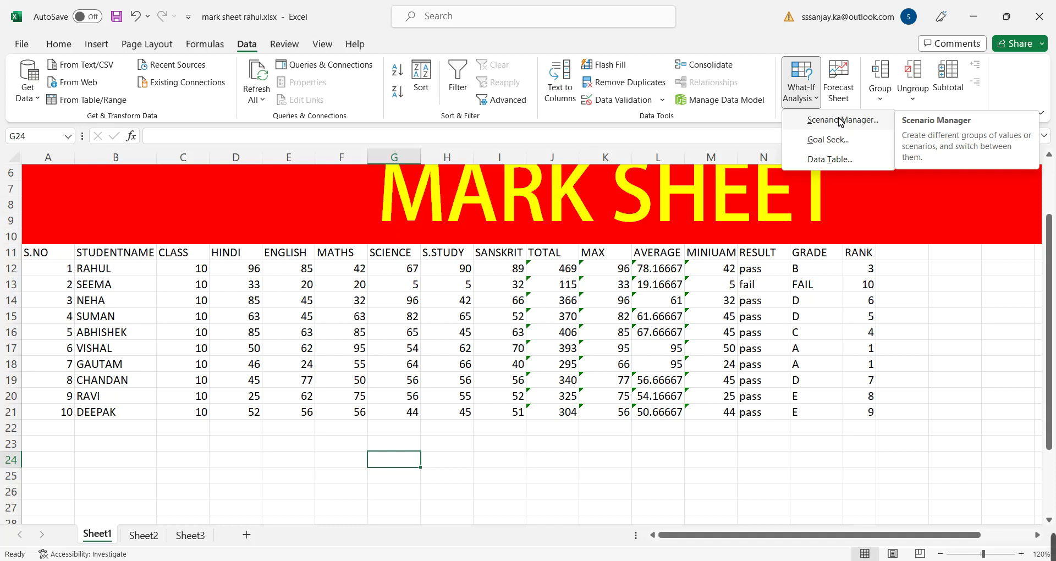
pyautogui.click(316, 487)
pyautogui.moveTo(352, 447); pyautogui.dragTo(359, 499)
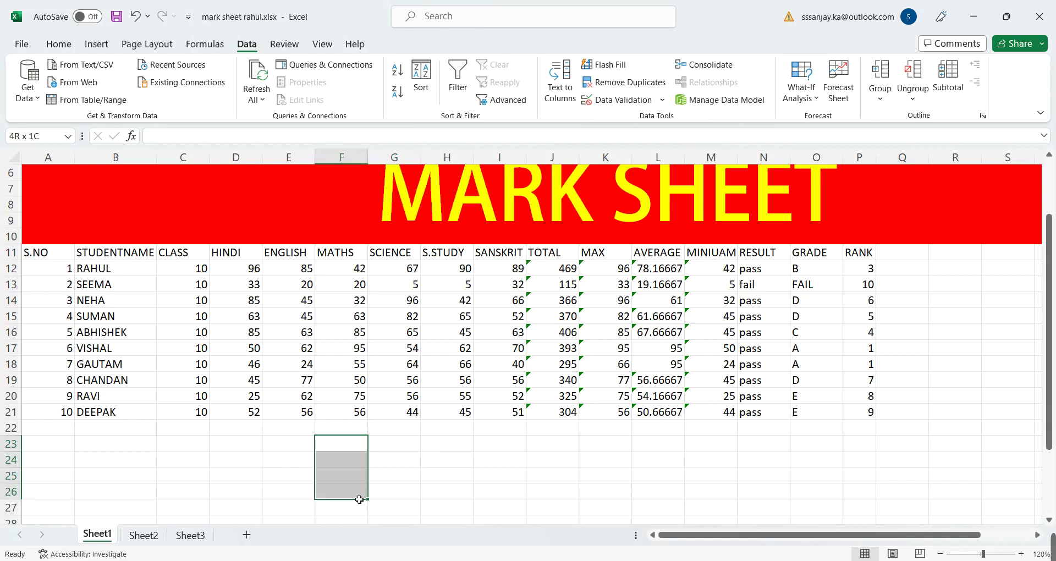
pyautogui.moveTo(289, 428); pyautogui.dragTo(236, 443)
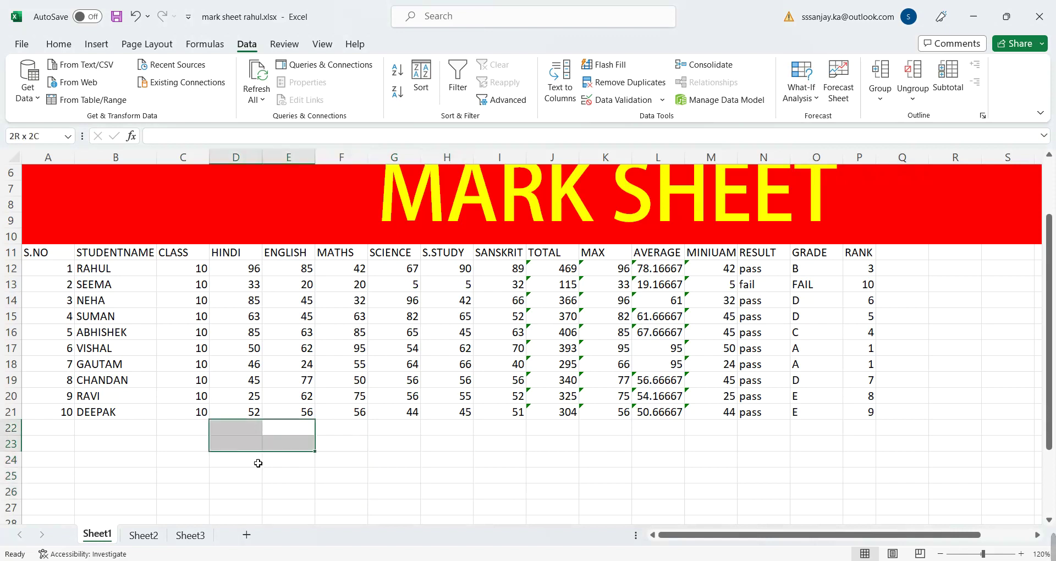
# - Total the English marks E12:E21 with a SUM formula in E23
pyautogui.click(322, 478)
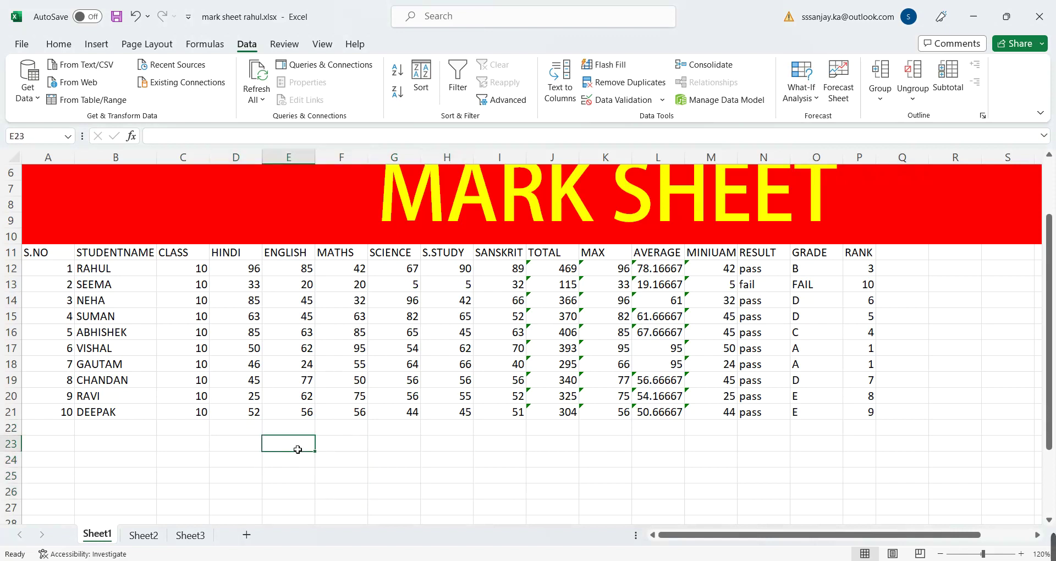
pyautogui.write('=SUM(')
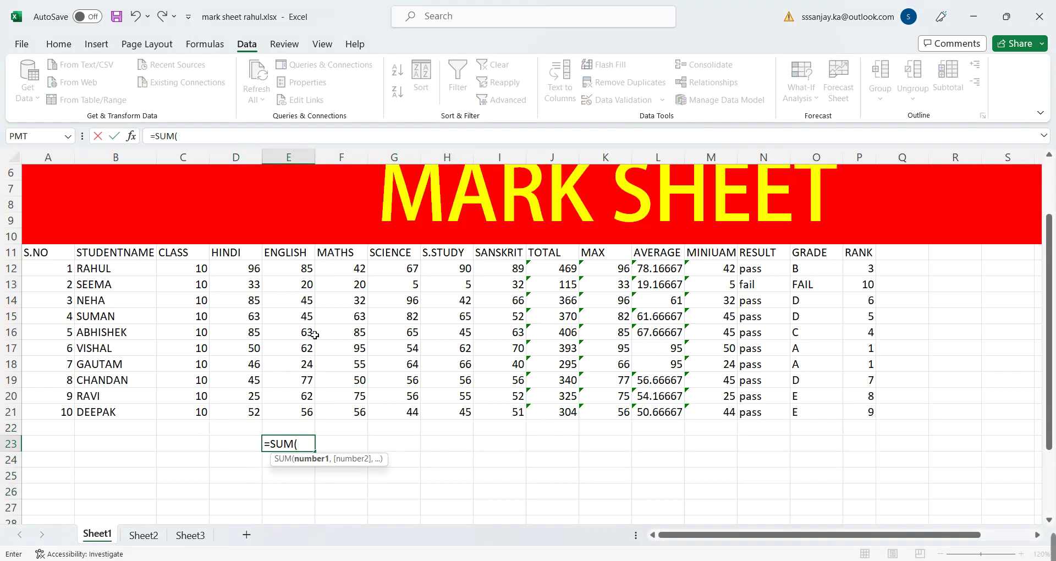
pyautogui.moveTo(303, 269); pyautogui.dragTo(297, 411)
pyautogui.press('Return')
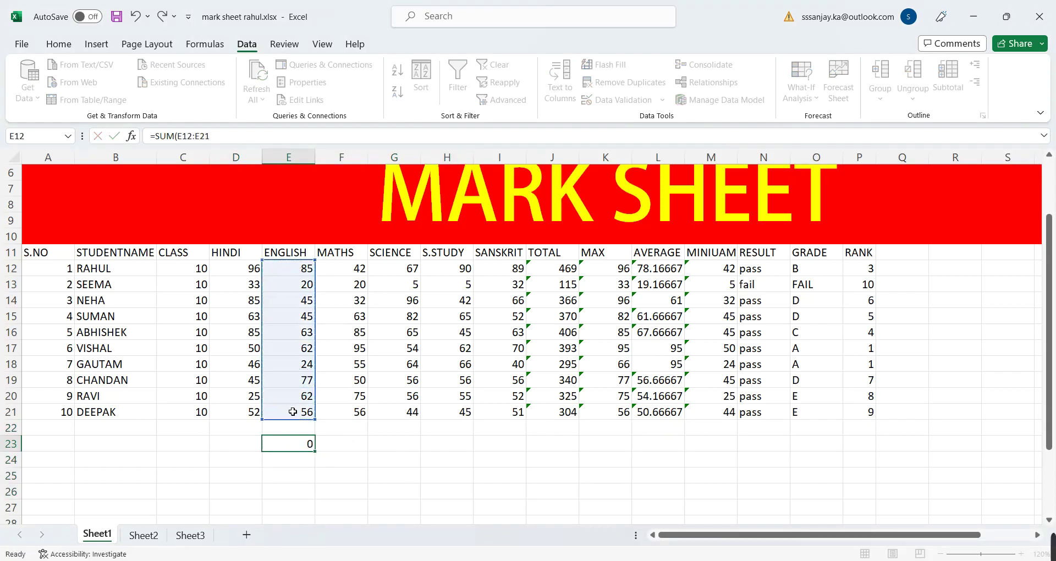
pyautogui.press('Return')
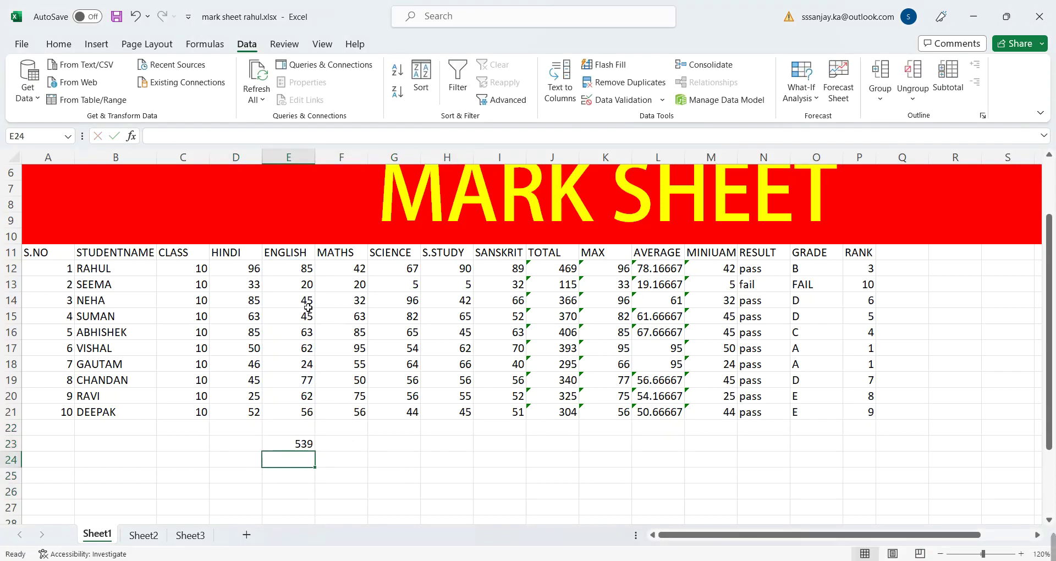
# - Add a what-if scenario named AAAA with the English marks E12:E21 as its changing cells
pyautogui.moveTo(302, 266); pyautogui.dragTo(284, 406)
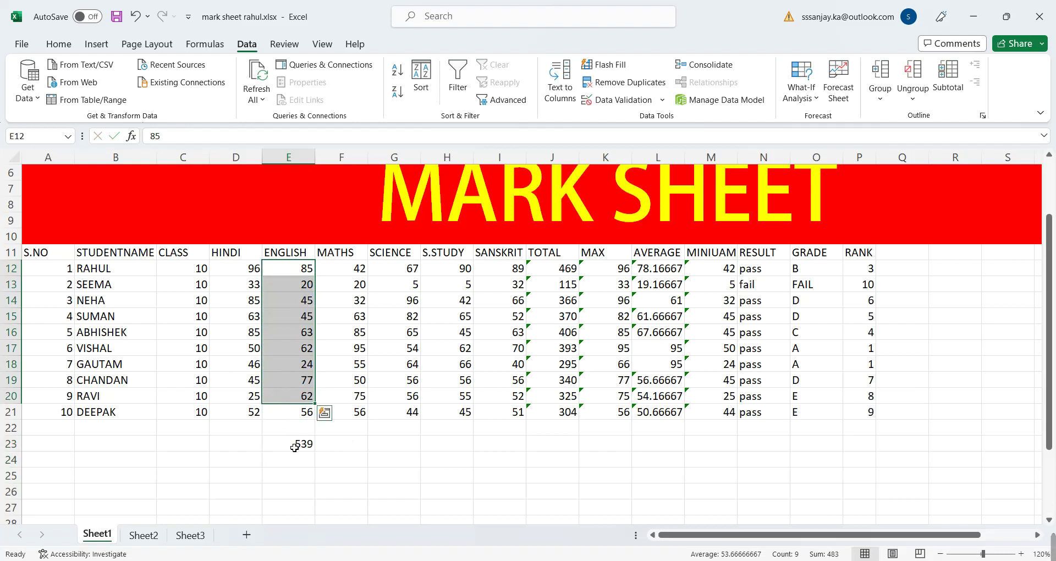
pyautogui.click(405, 483)
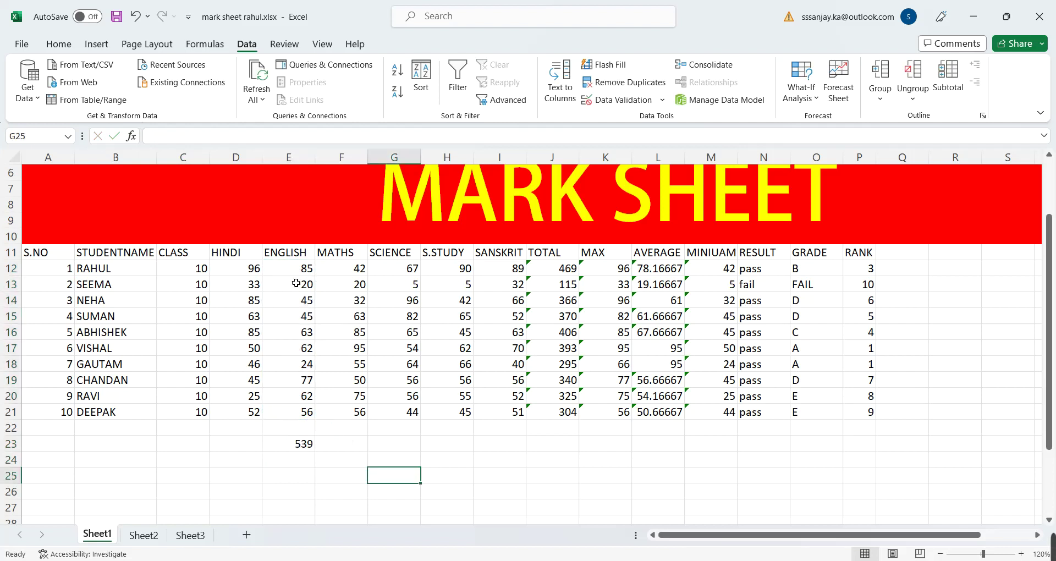
pyautogui.moveTo(294, 267); pyautogui.dragTo(295, 415)
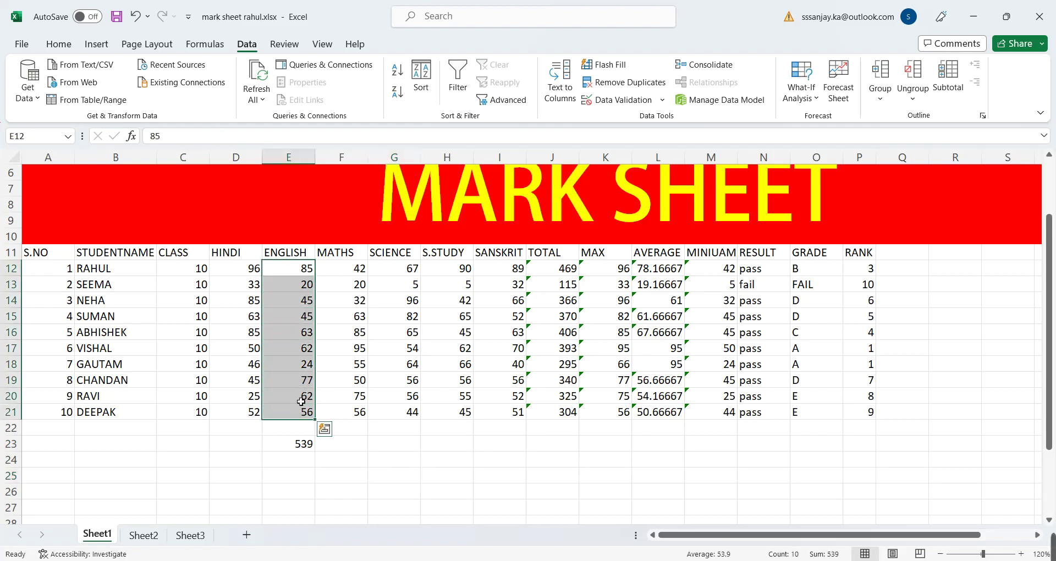
pyautogui.click(803, 98)
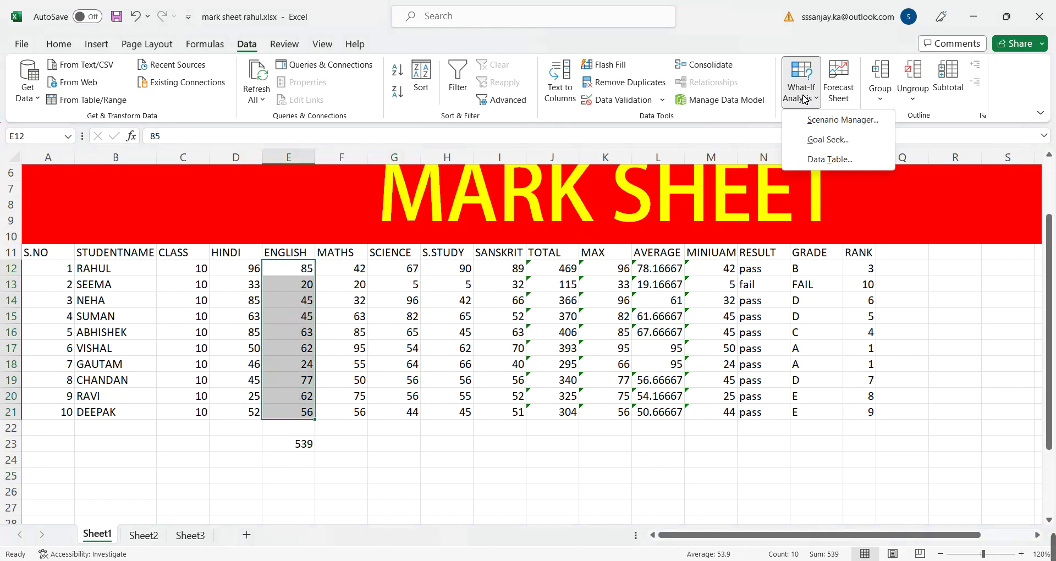
pyautogui.click(792, 120)
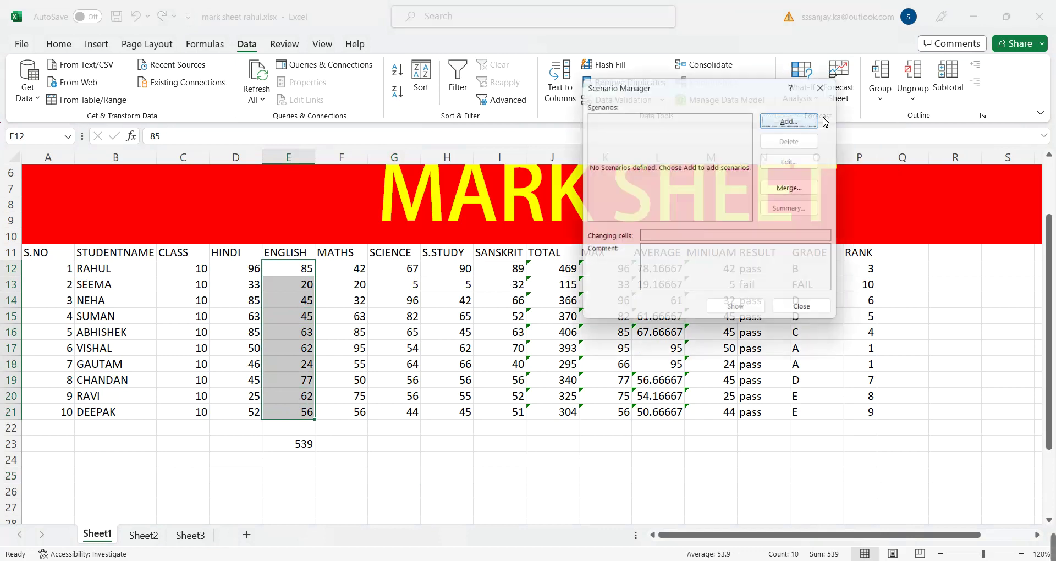
pyautogui.click(792, 117)
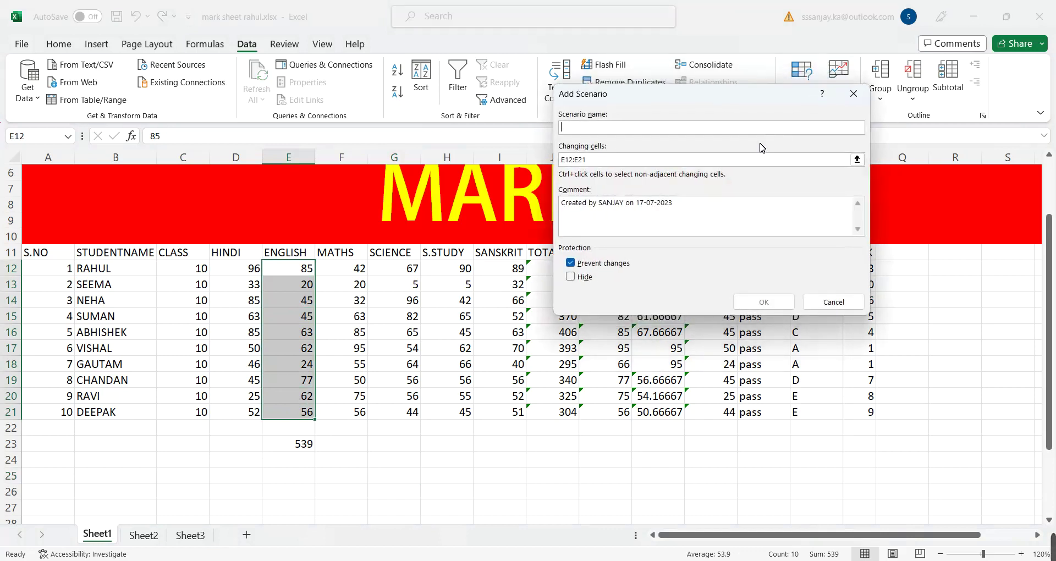
pyautogui.write('AAAA')
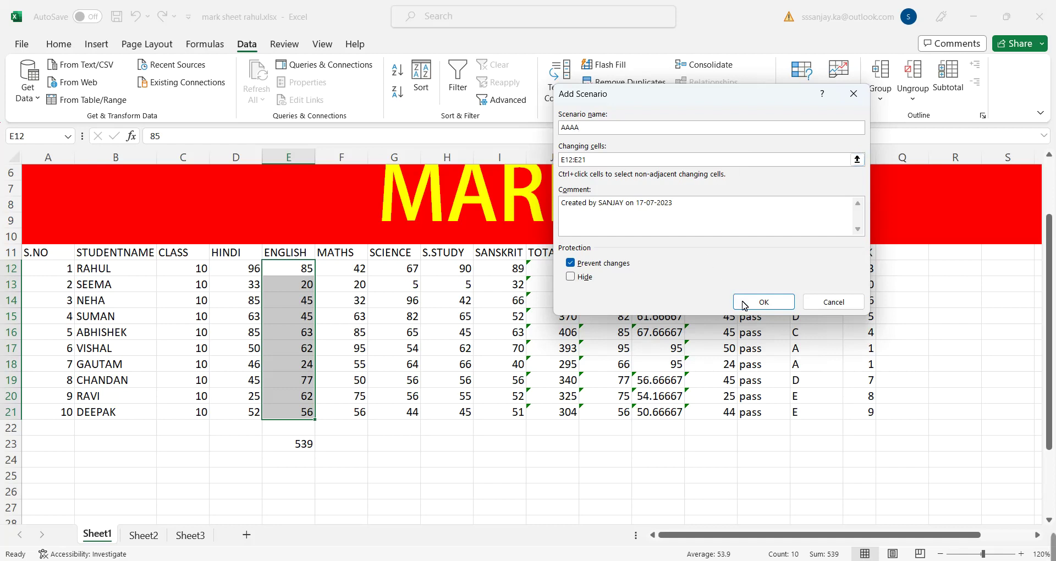
pyautogui.click(764, 301)
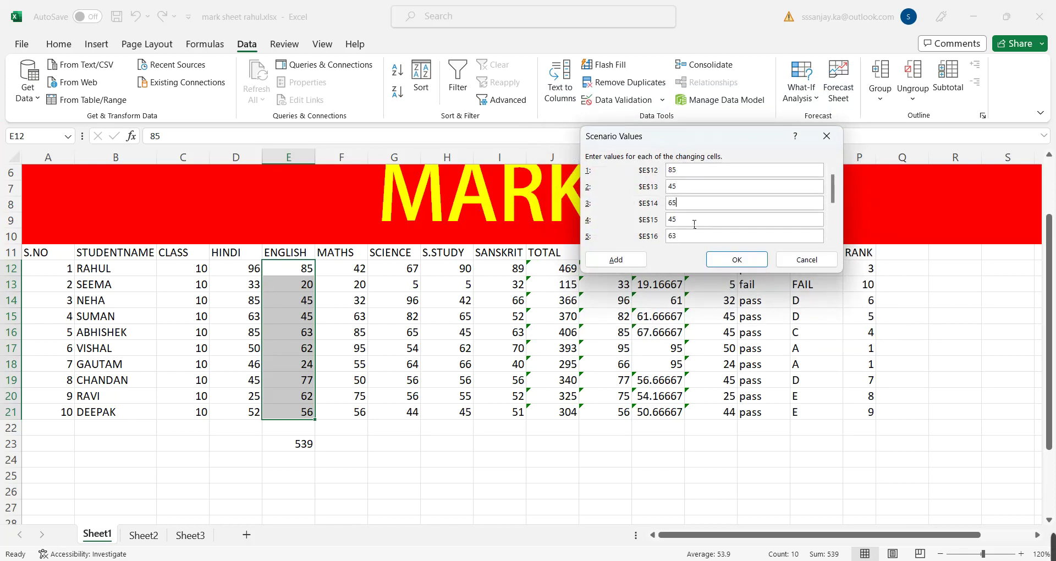
# - Set the scenario values for E13 through E21 to 45, 65, 95, 48, 85, 35, 65, 45 and 85, and save the scenario
pyautogui.press('Tab')
pyautogui.press('Tab')
pyautogui.press('Tab')
pyautogui.write('65')
pyautogui.press('Tab')
pyautogui.write('45')
pyautogui.press('Tab')
pyautogui.press('Tab')
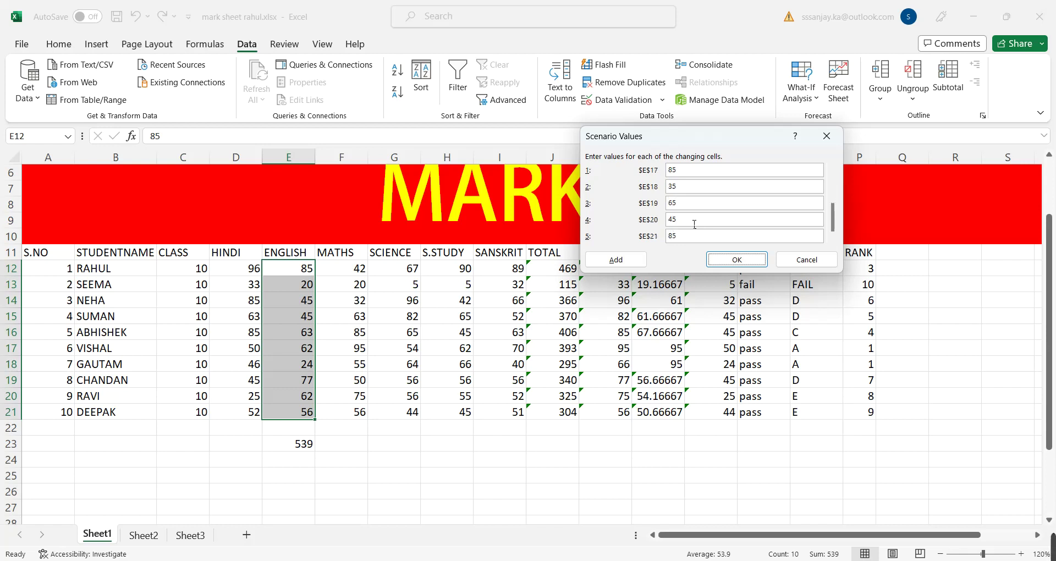
pyautogui.click(735, 260)
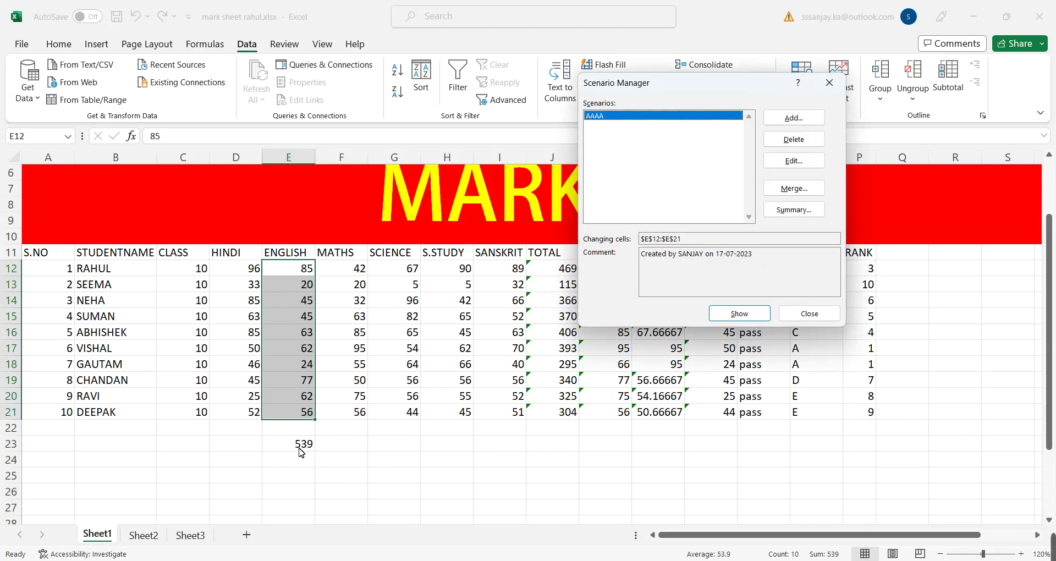
# - Generate a Scenario summary report with E23 as the only result cell
pyautogui.click(810, 211)
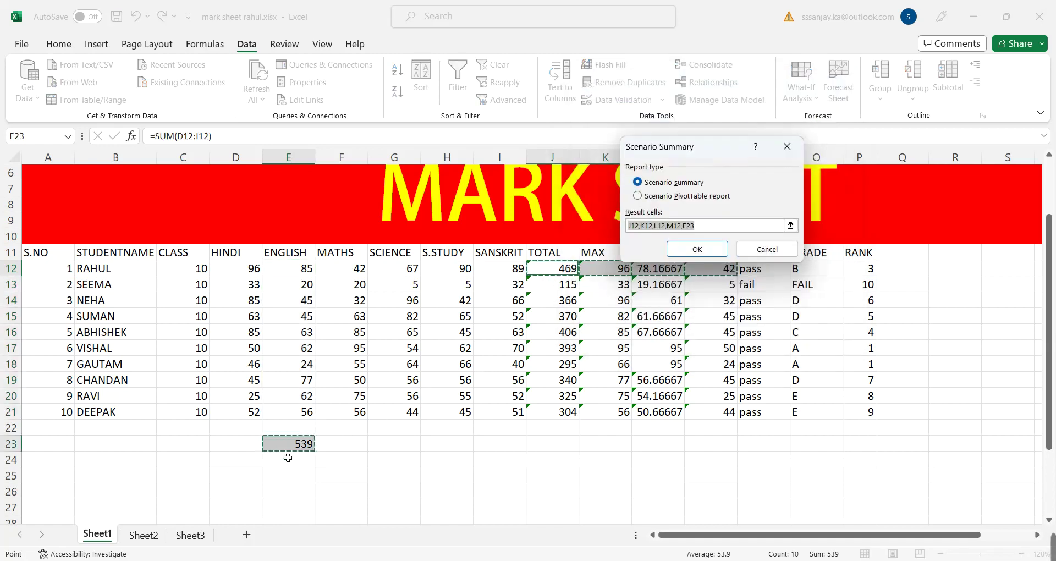
pyautogui.click(284, 445)
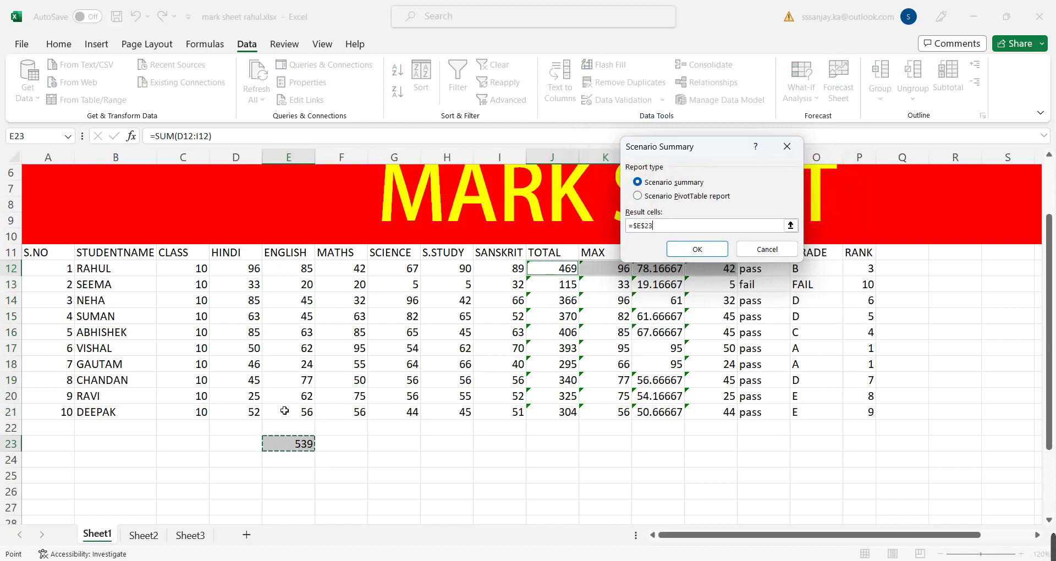
pyautogui.click(697, 249)
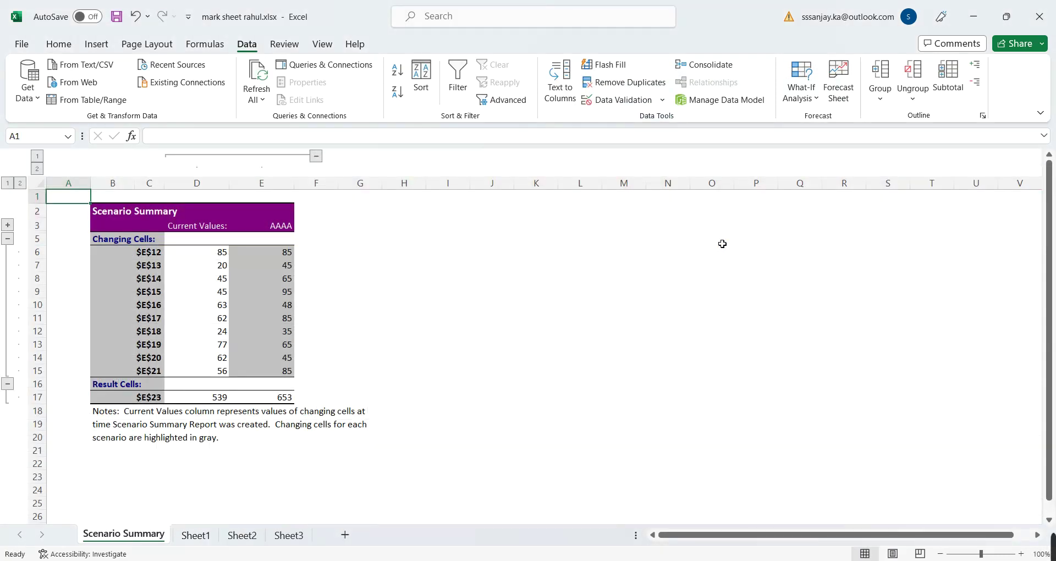
# - Compare the scenario's marks and total on the Scenario Summary sheet with the original English marks on Sheet1
pyautogui.click(195, 537)
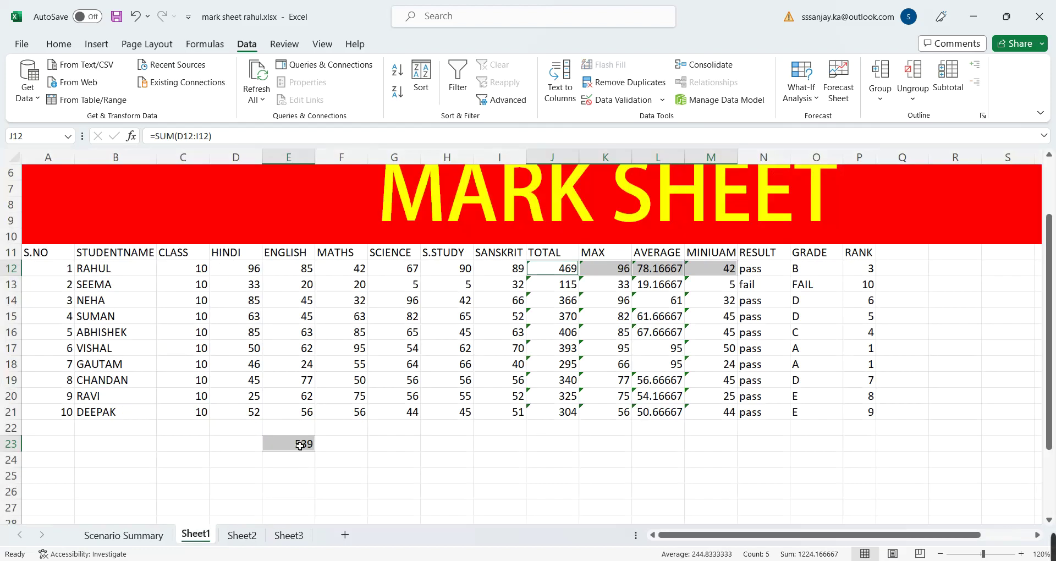
pyautogui.click(286, 459)
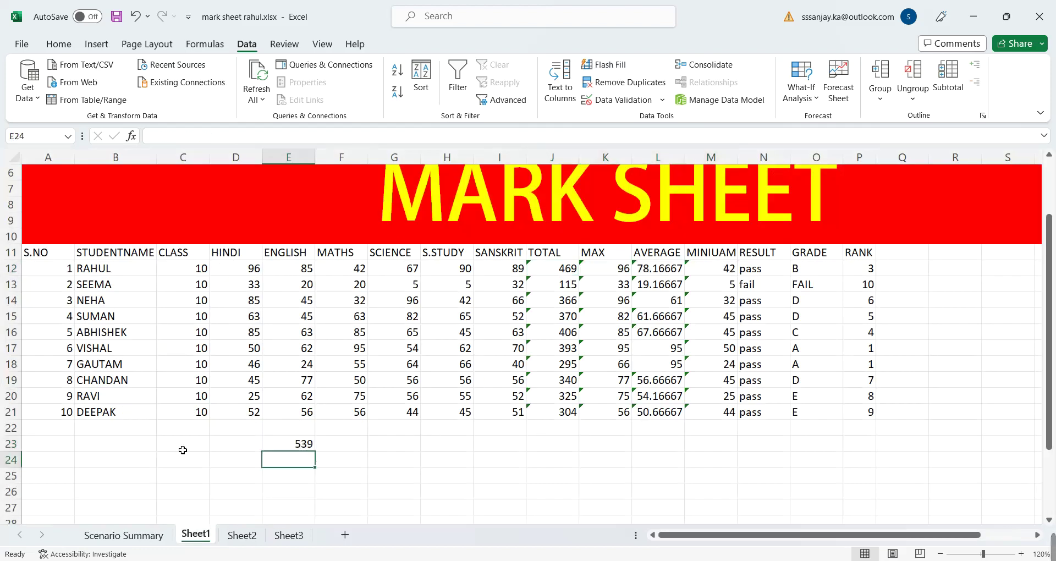
pyautogui.click(101, 538)
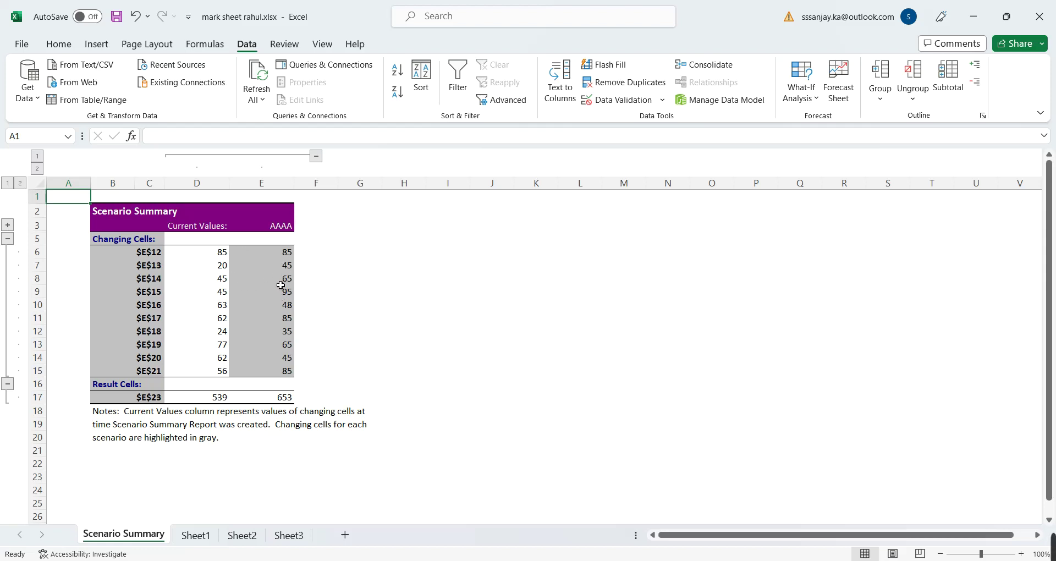
pyautogui.moveTo(279, 254); pyautogui.dragTo(272, 358)
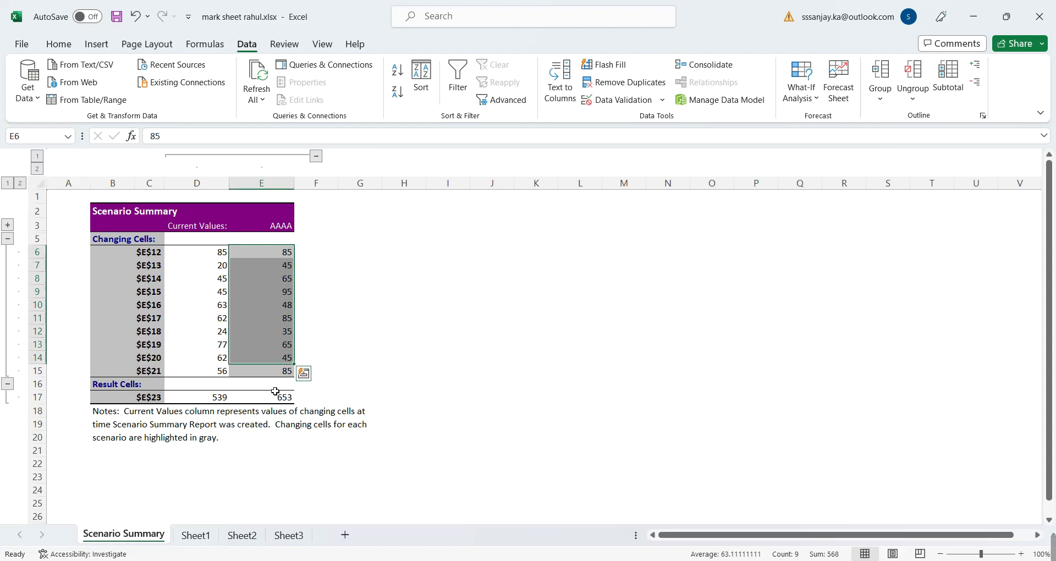
pyautogui.click(277, 397)
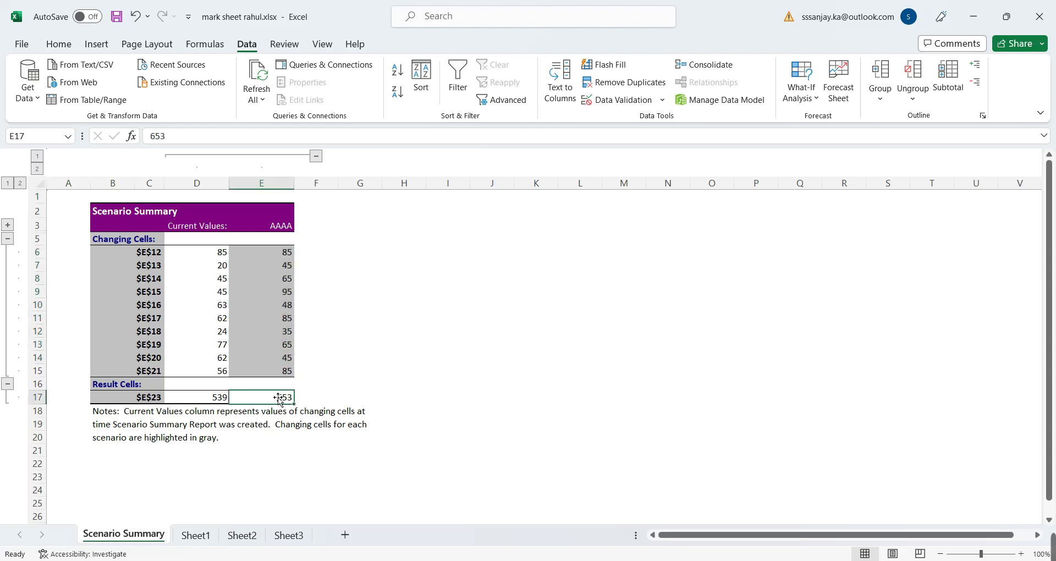
pyautogui.click(208, 535)
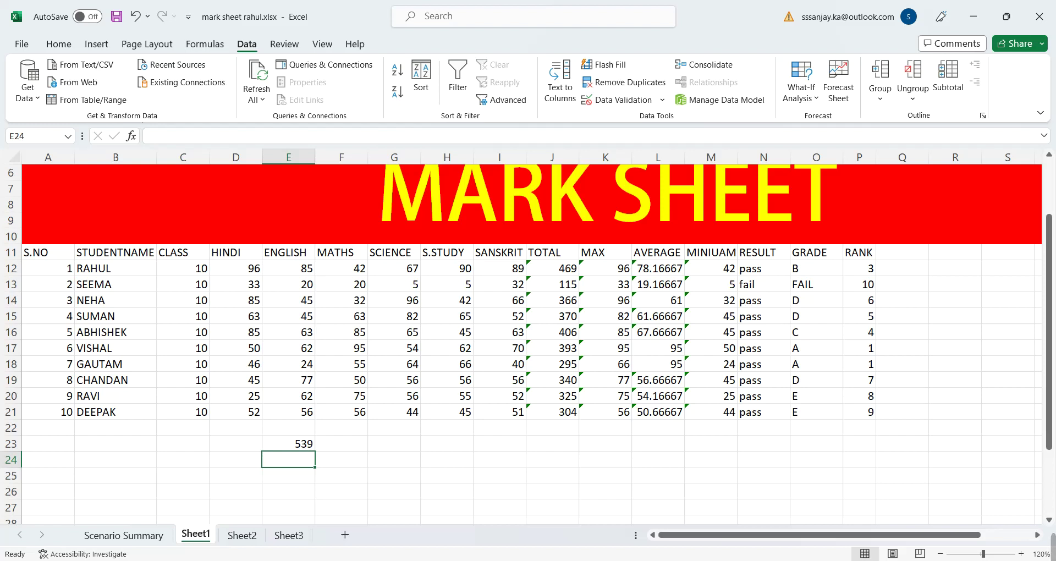
pyautogui.click(153, 538)
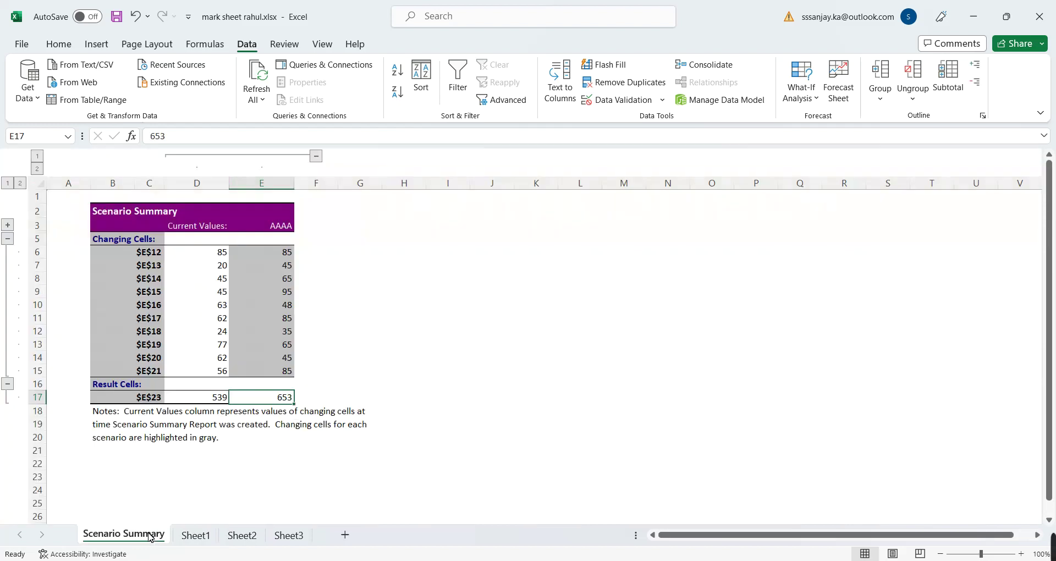
# - Apply the AAAA scenario to the English marks on Sheet1 and return to the Scenario Summary sheet
pyautogui.click(183, 536)
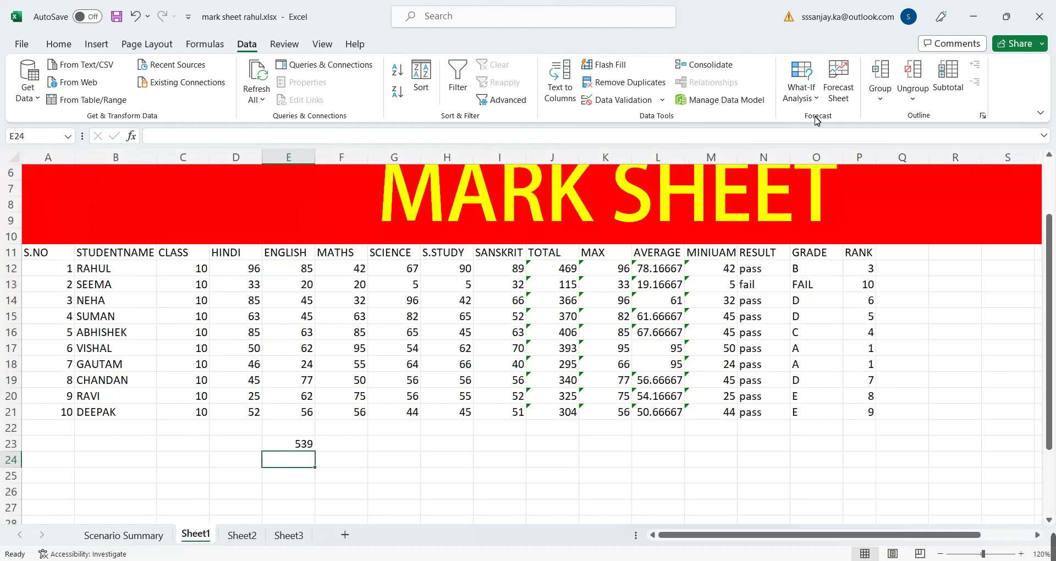
pyautogui.click(815, 97)
pyautogui.click(819, 120)
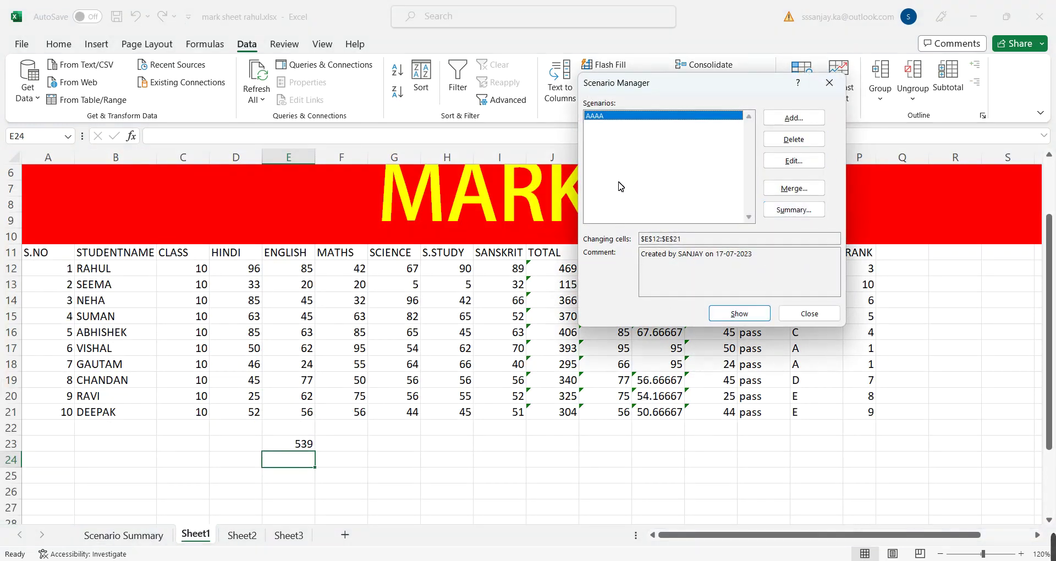
pyautogui.click(728, 314)
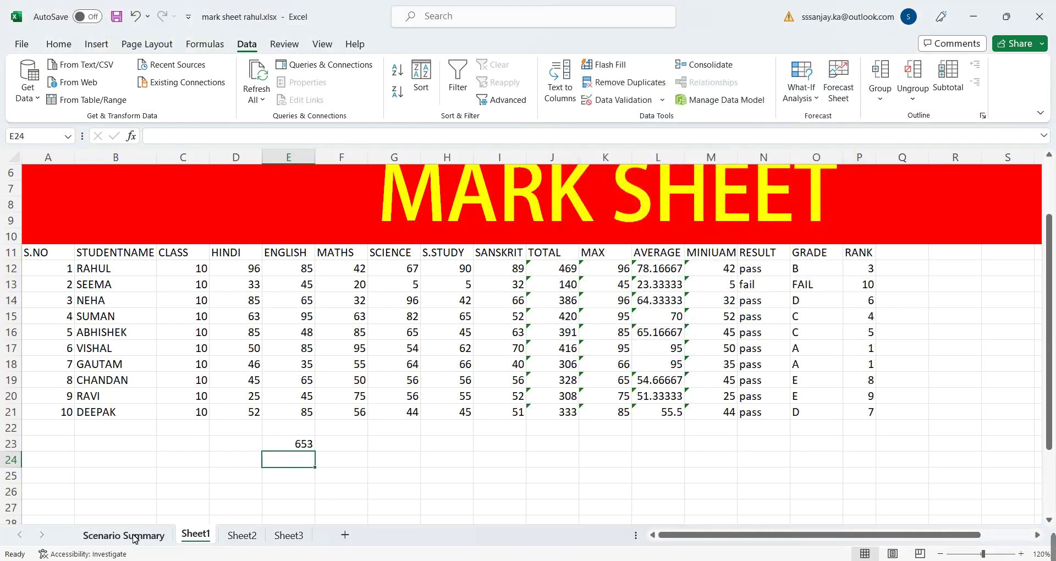
pyautogui.click(124, 536)
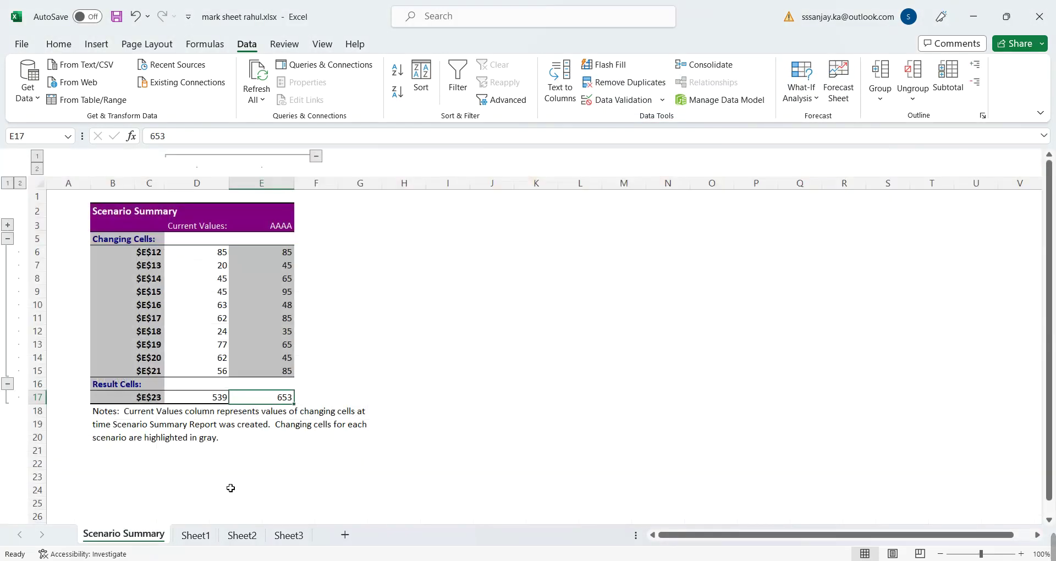
# - Compare the English marks and the E23 total on Sheet1 with the AAAA column of the Scenario Summary sheet
pyautogui.click(195, 545)
pyautogui.click(299, 444)
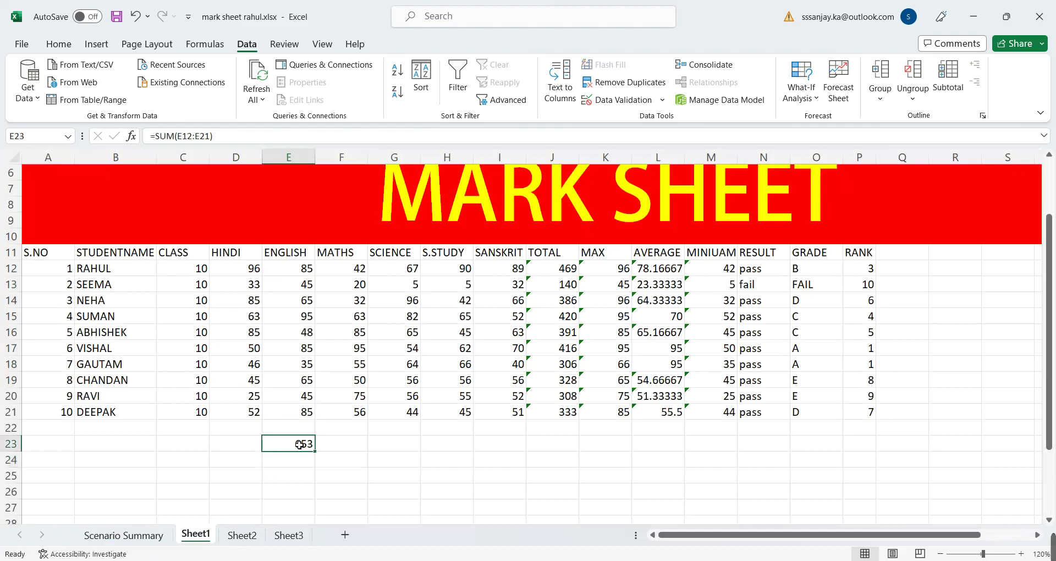
pyautogui.keyDown('ctrl'); pyautogui.scroll(4, 297, 462); pyautogui.keyUp('ctrl')
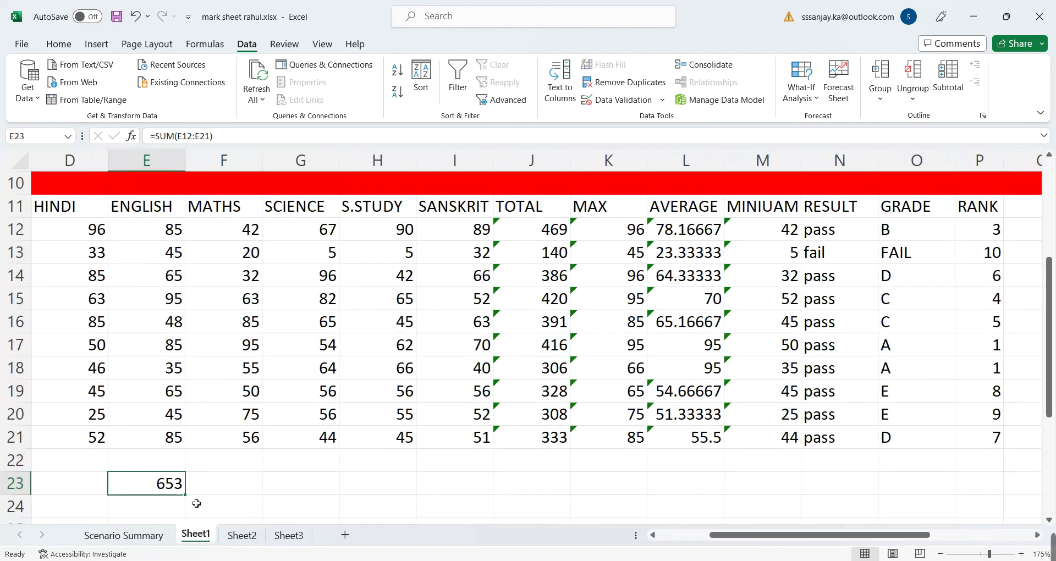
pyautogui.keyDown('ctrl'); pyautogui.scroll(3, 196, 504); pyautogui.keyUp('ctrl')
pyautogui.press('BackSpace')
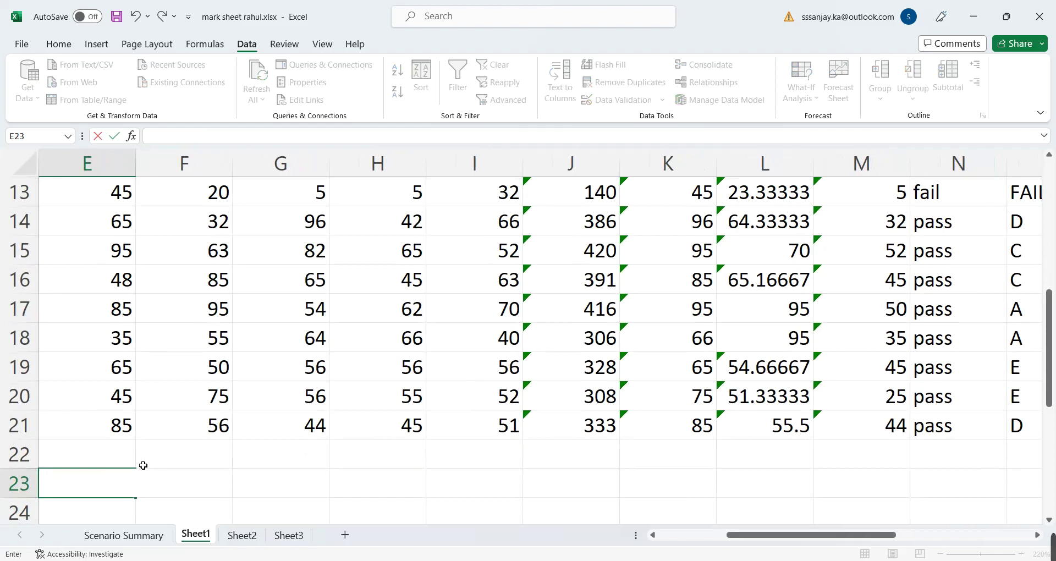
pyautogui.press('Escape')
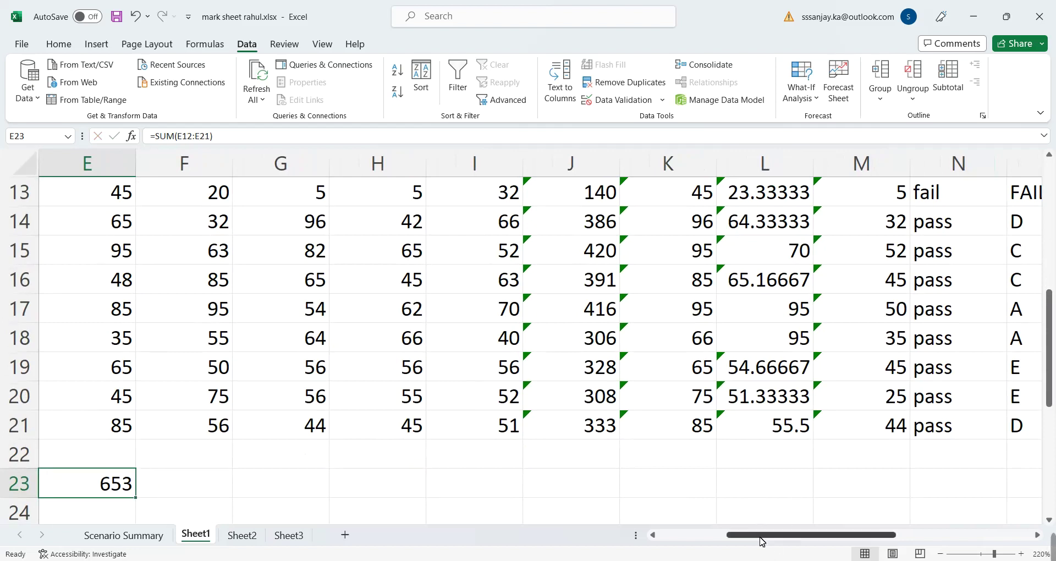
pyautogui.moveTo(762, 541); pyautogui.dragTo(688, 542)
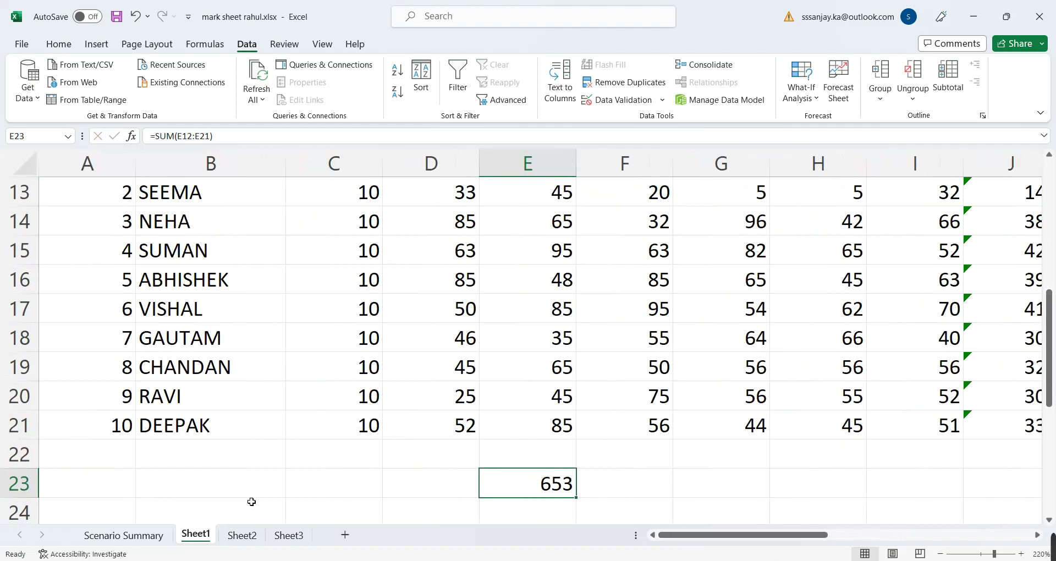
pyautogui.click(140, 536)
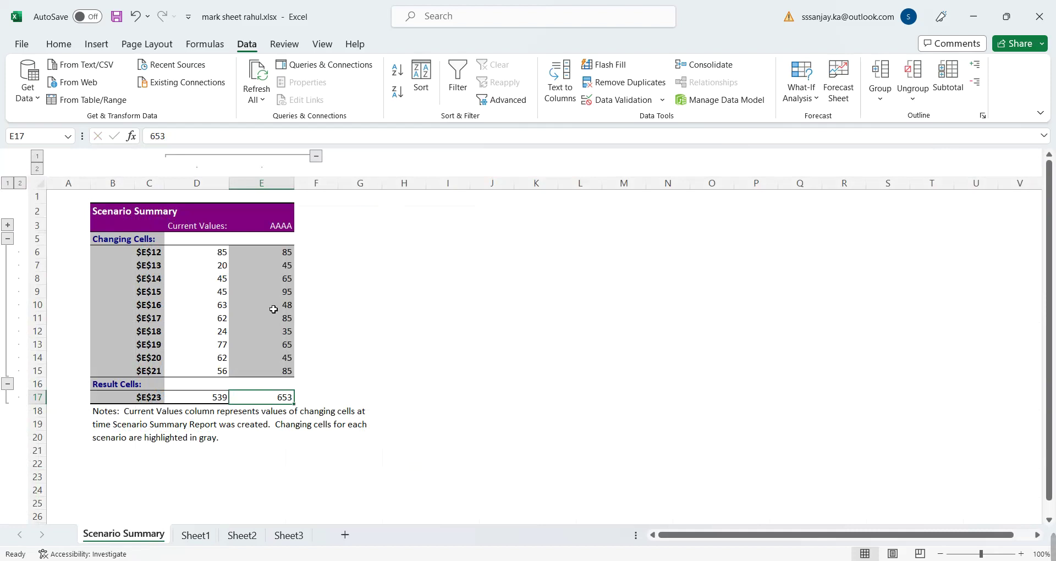
pyautogui.keyDown('ctrl'); pyautogui.scroll(4, 274, 309); pyautogui.keyUp('ctrl')
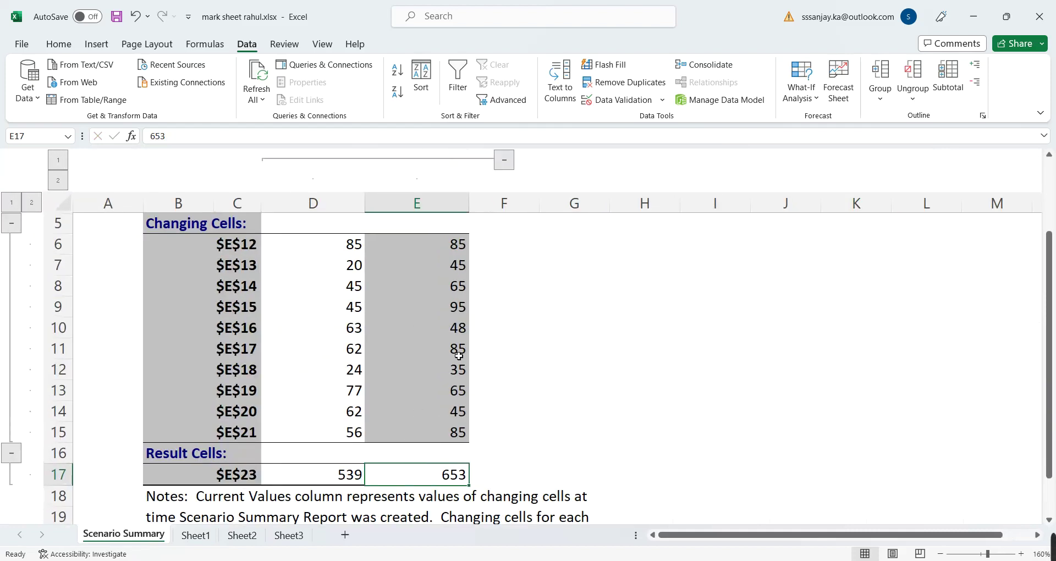
pyautogui.scroll(1, 449, 373)
pyautogui.scroll(-2, 424, 375)
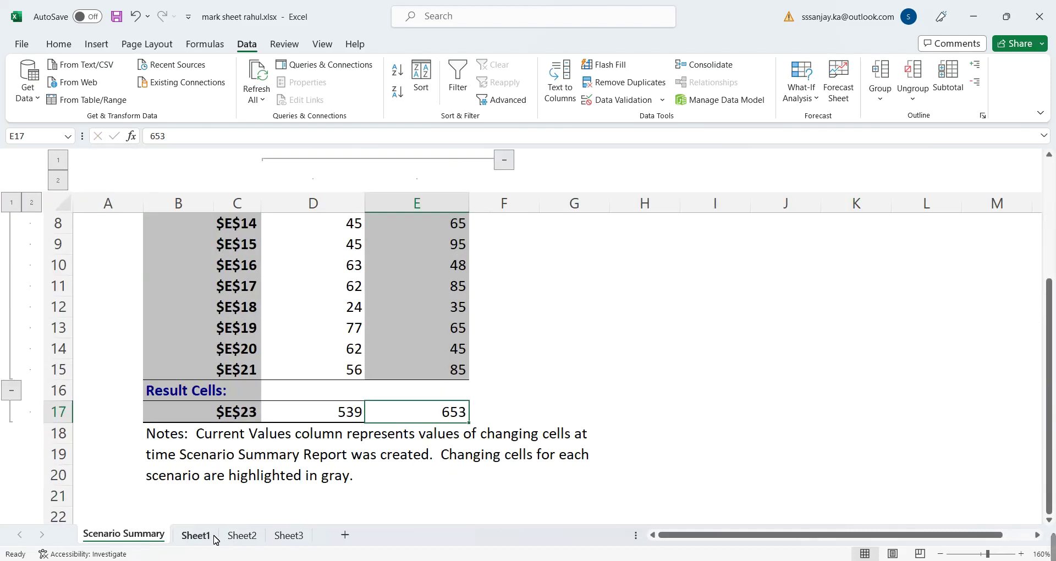
pyautogui.click(196, 535)
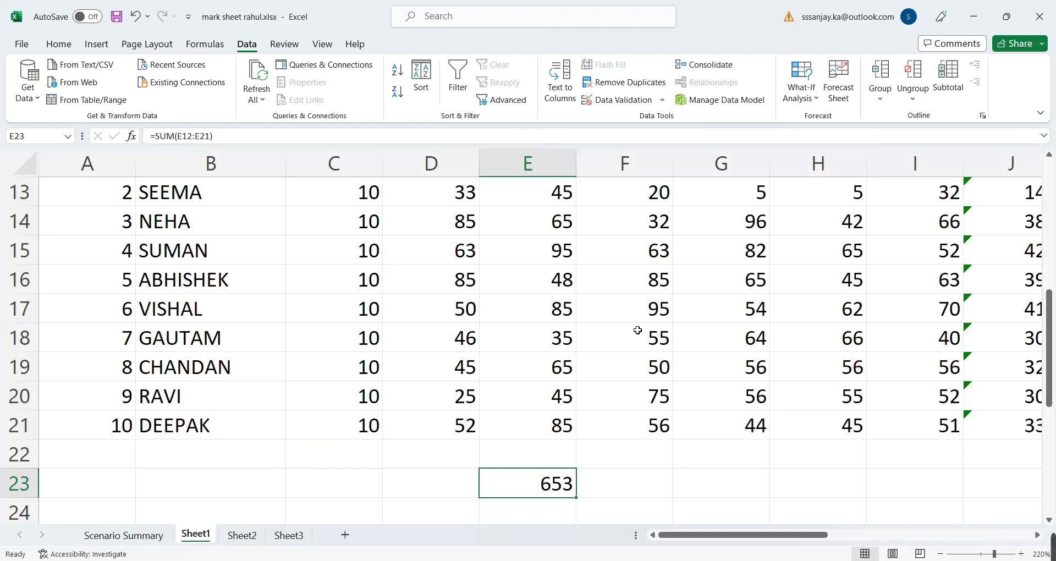
# - Select the English marks in E12:E21 on Sheet1 and review the subject and result columns of the mark sheet
pyautogui.click(812, 92)
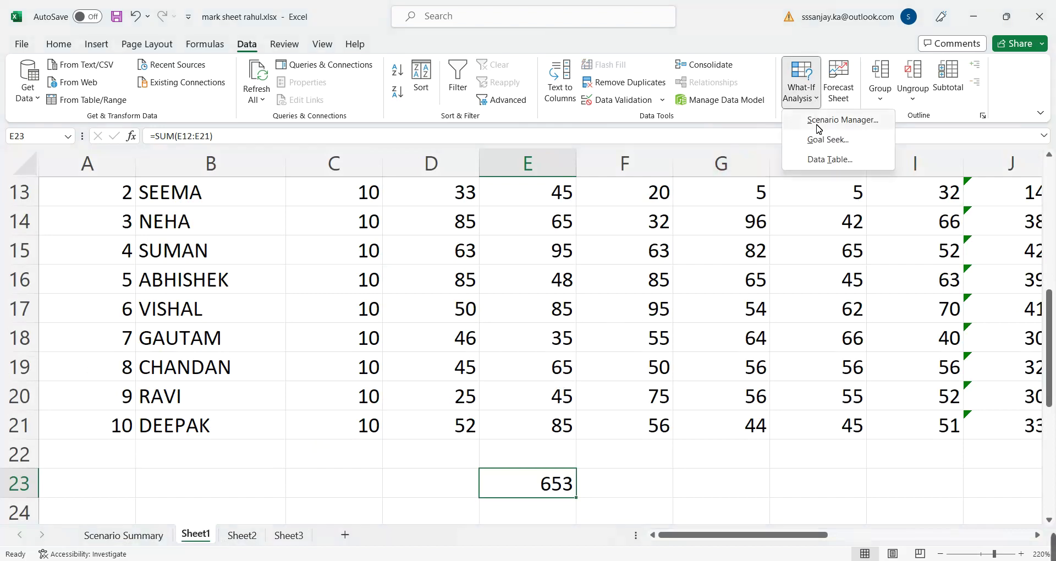
pyautogui.click(495, 370)
pyautogui.click(496, 345)
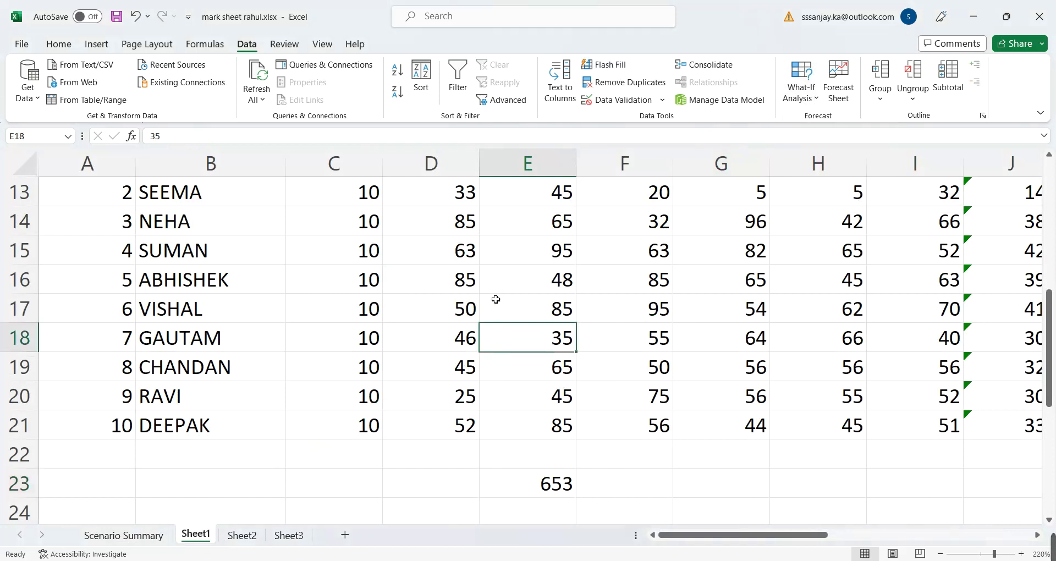
pyautogui.scroll(3, 497, 308)
pyautogui.moveTo(516, 423); pyautogui.dragTo(542, 450)
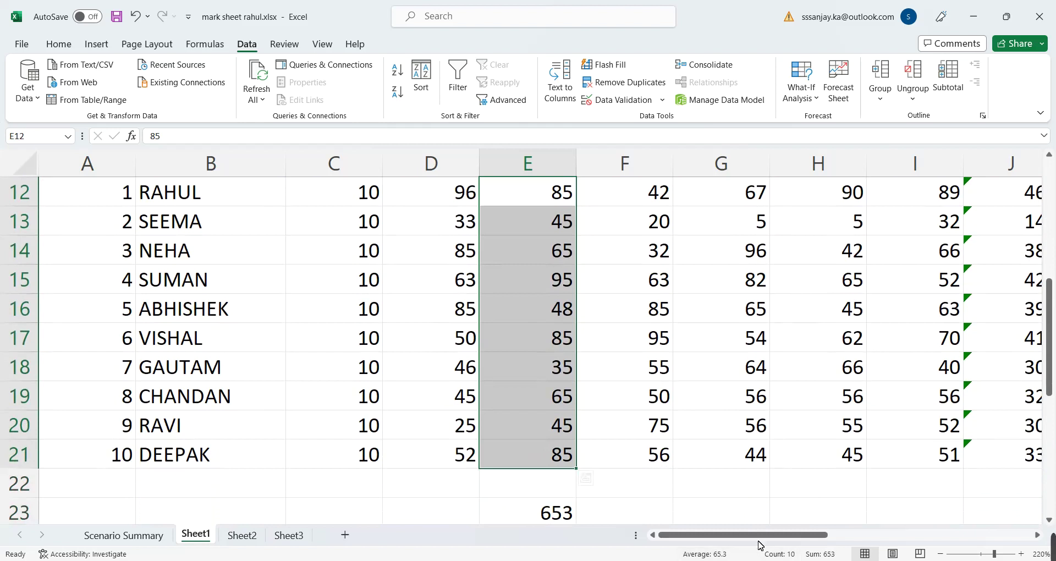
pyautogui.moveTo(773, 533); pyautogui.dragTo(841, 533)
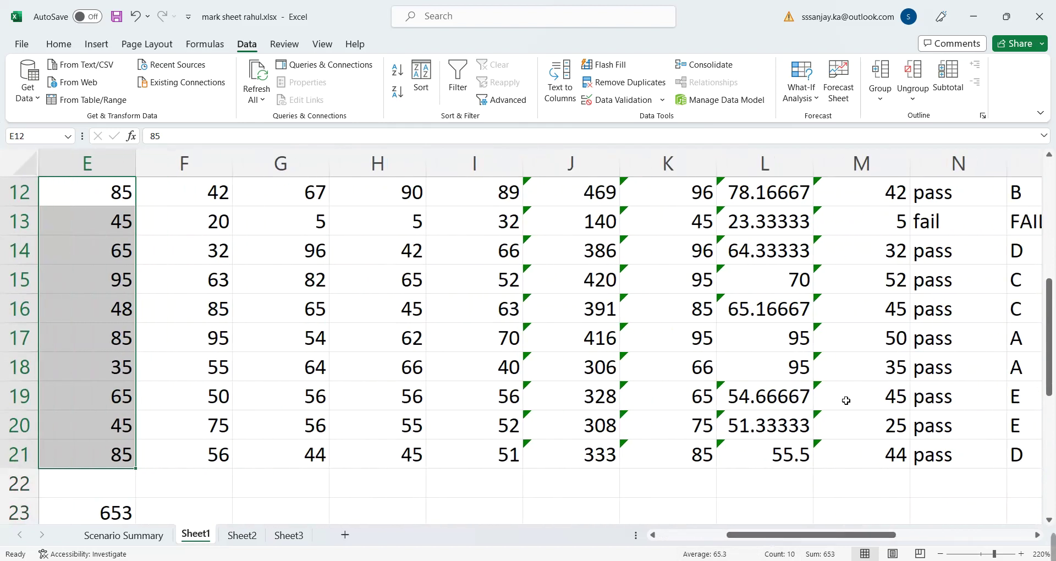
pyautogui.scroll(3, 846, 401)
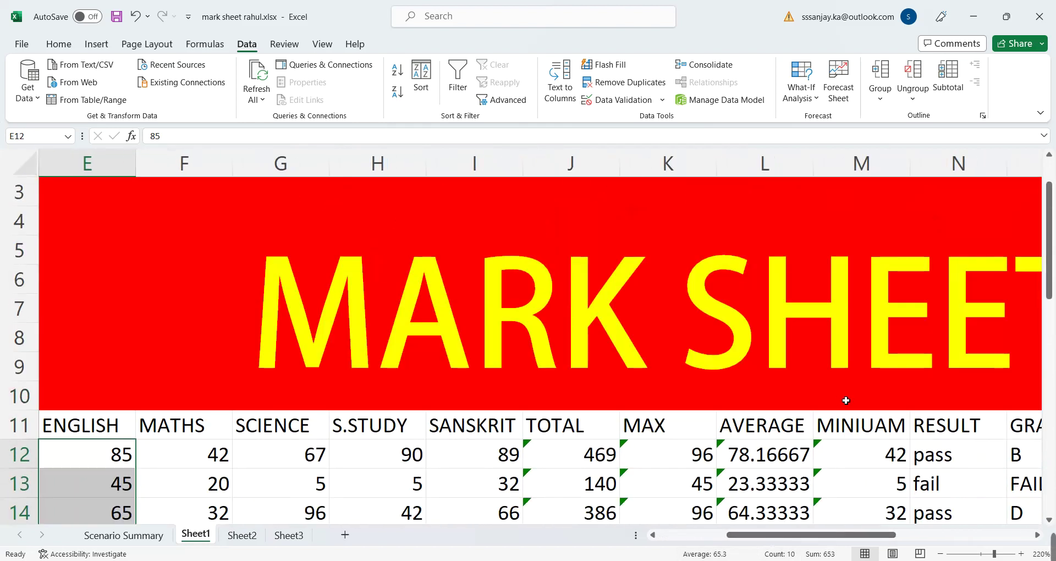
# - Select the student totals in J12:J21, check the saved scenario in Scenario Manager, and close it without changes
pyautogui.click(580, 465)
pyautogui.hotkey('ctrl', 'shift', 'Down')
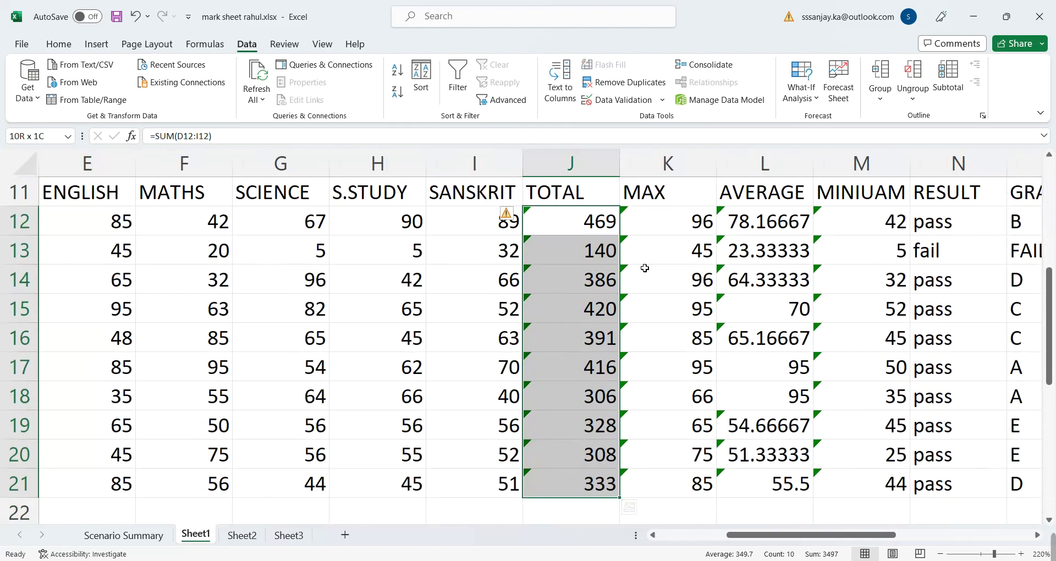
pyautogui.click(807, 91)
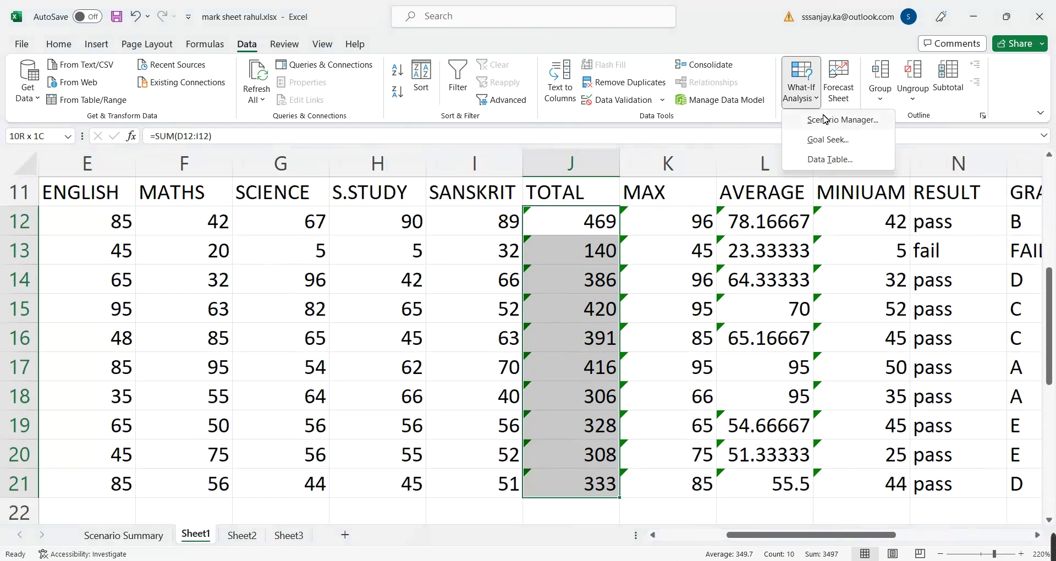
pyautogui.click(822, 117)
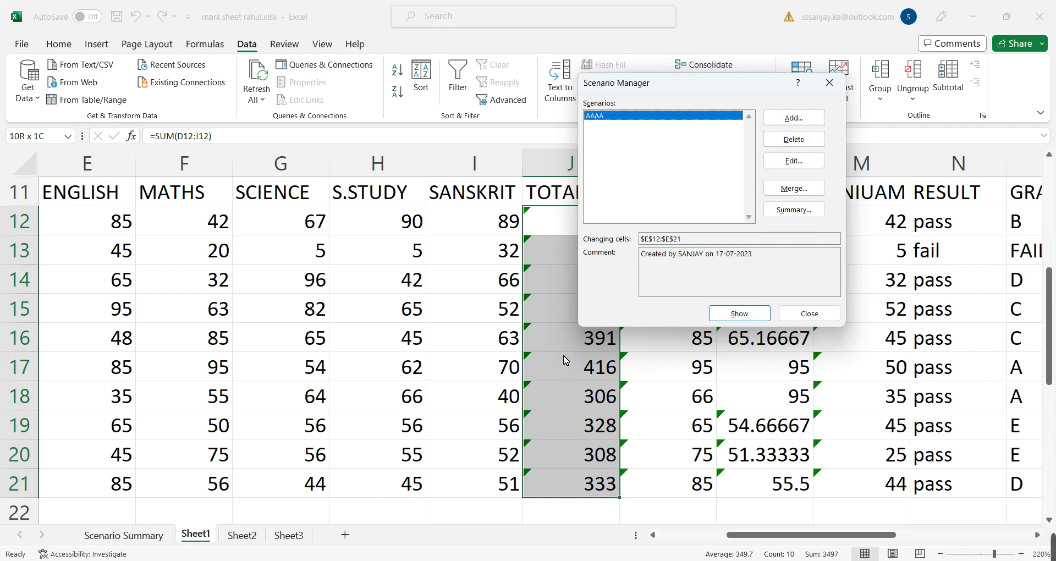
pyautogui.press('Escape')
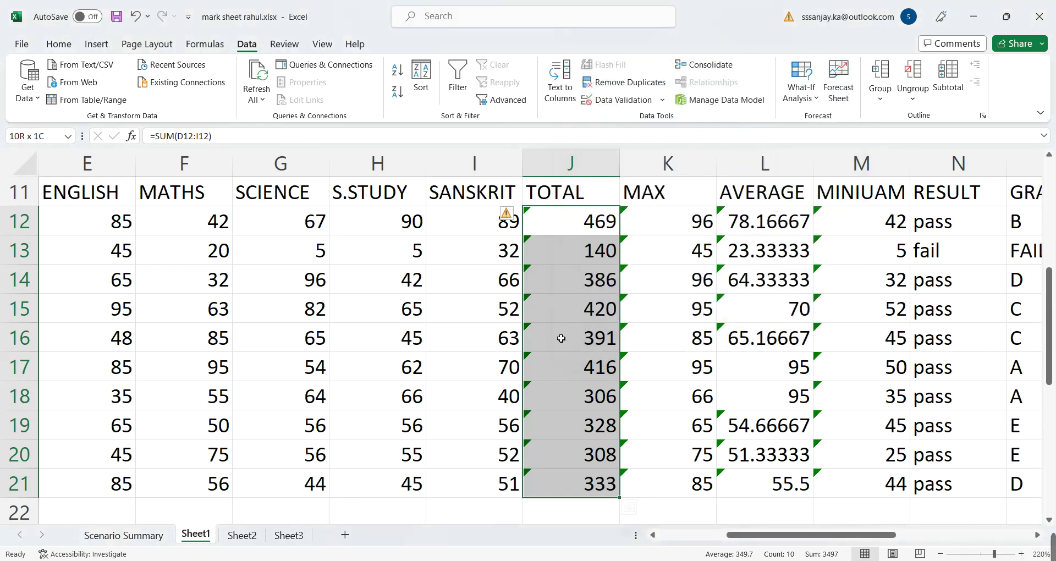
pyautogui.click(680, 332)
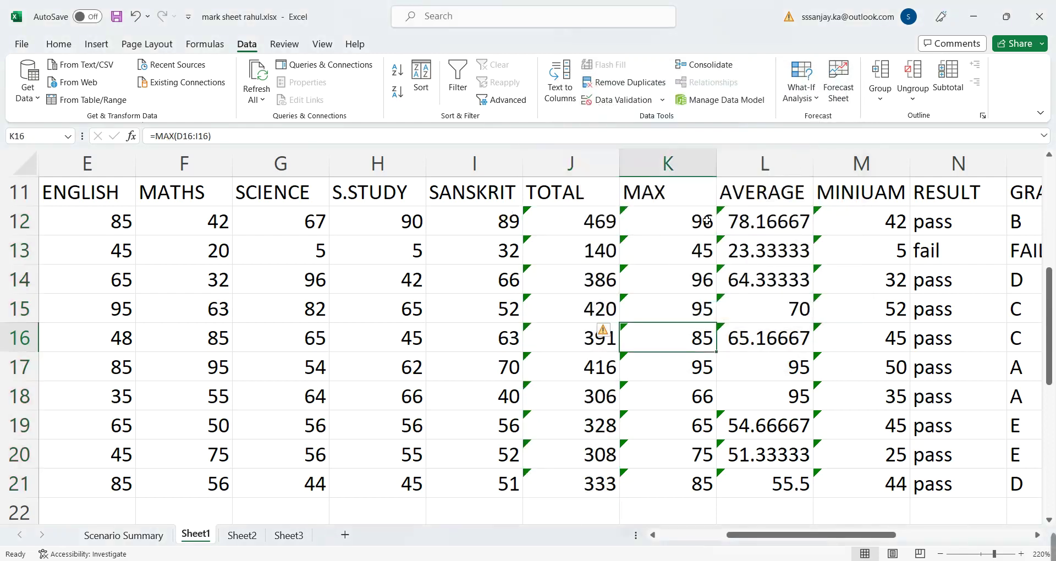
pyautogui.click(809, 98)
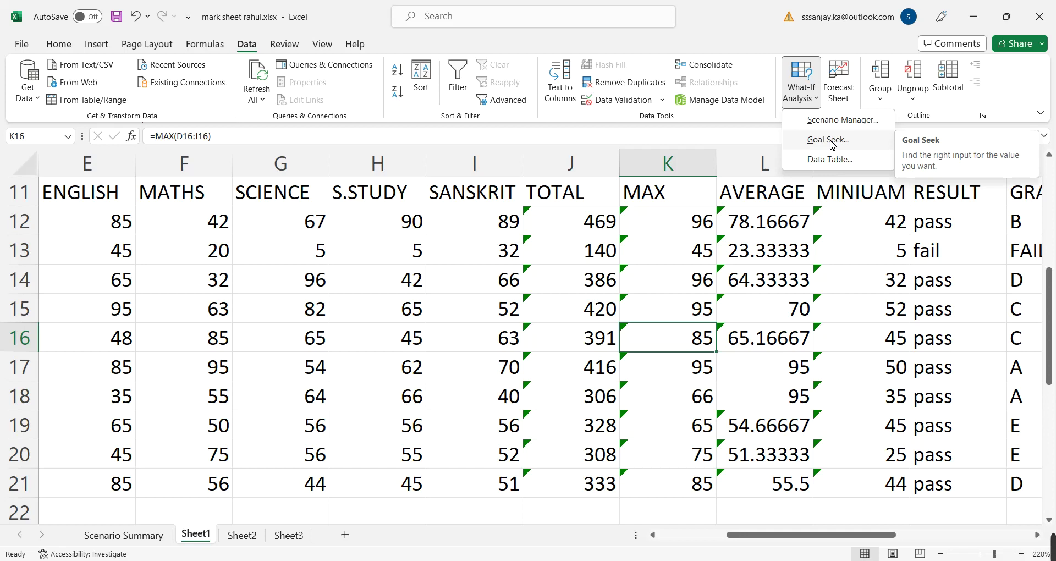
pyautogui.click(651, 228)
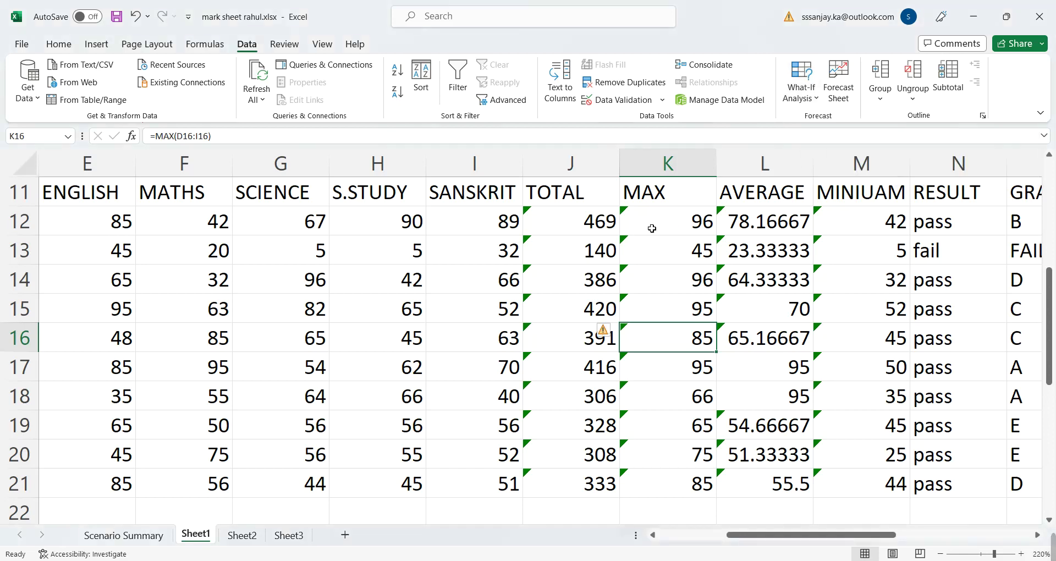
pyautogui.click(652, 228)
pyautogui.click(595, 234)
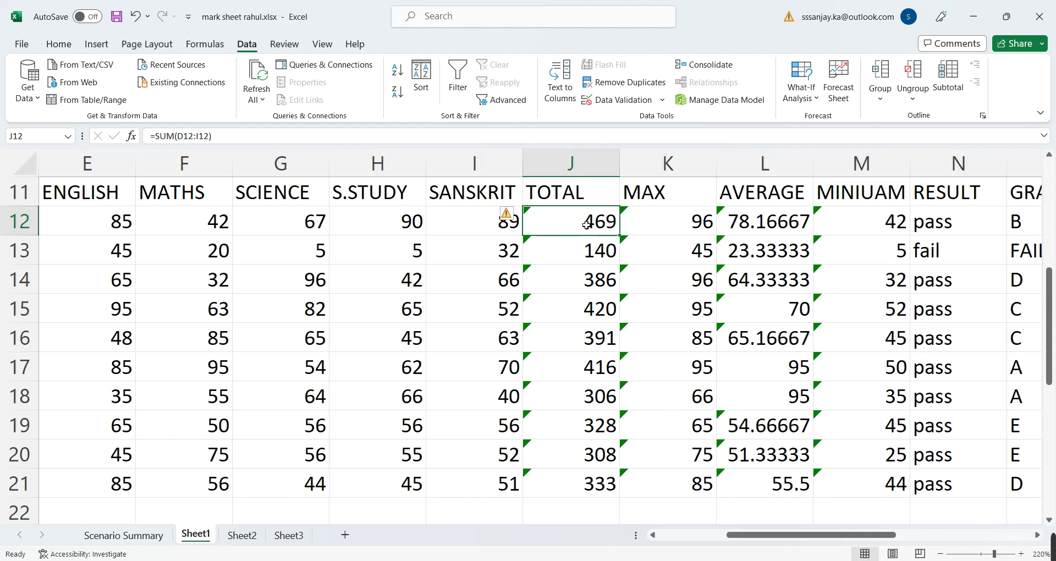
pyautogui.click(591, 275)
pyautogui.click(602, 223)
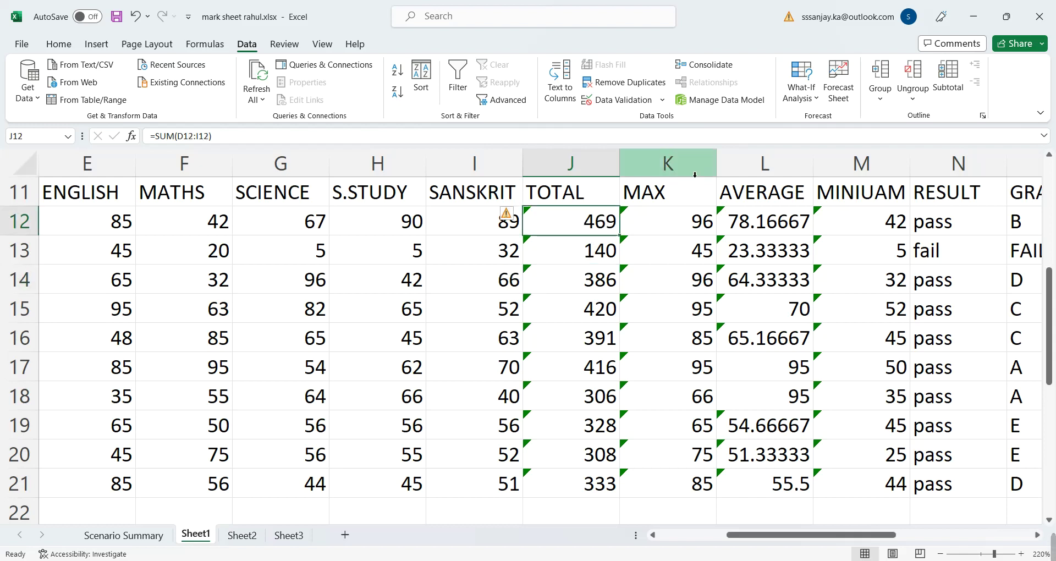
pyautogui.click(803, 99)
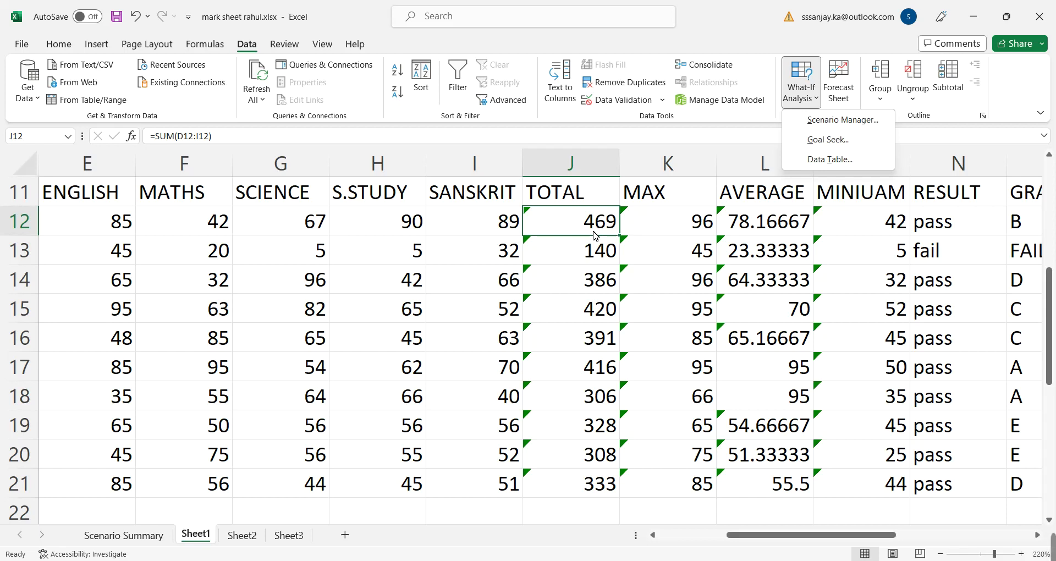
pyautogui.click(585, 254)
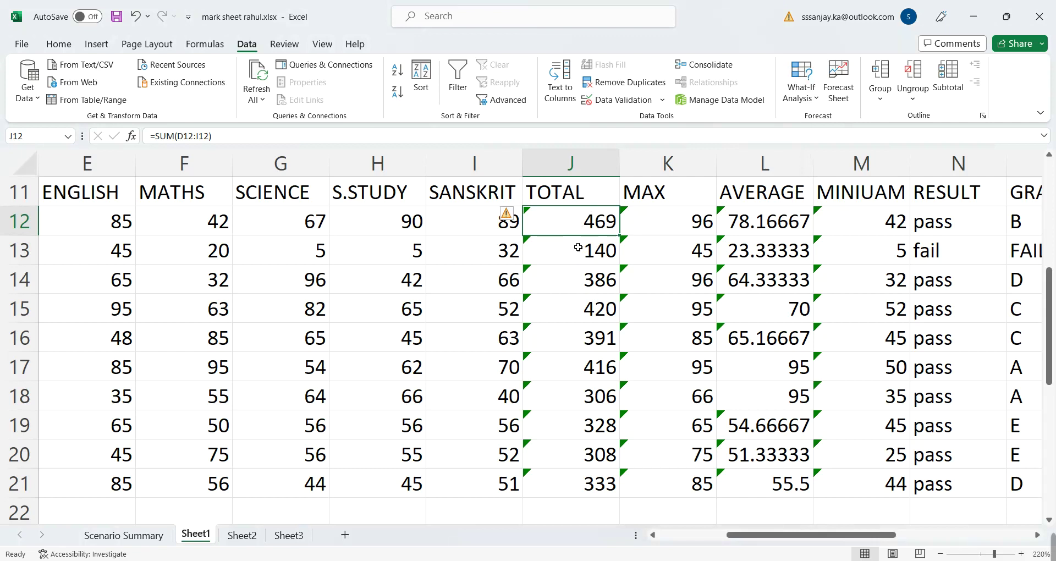
pyautogui.click(560, 292)
# - Use Goal Seek to bring the first student's total in J12 to 475 by changing the Maths mark in F12
pyautogui.click(566, 223)
pyautogui.click(799, 90)
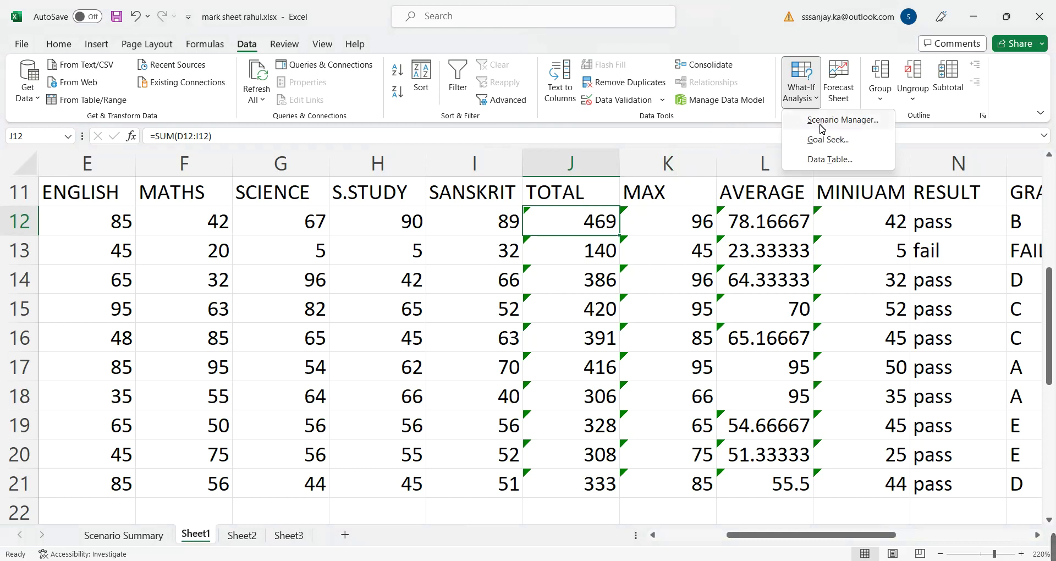
pyautogui.click(828, 140)
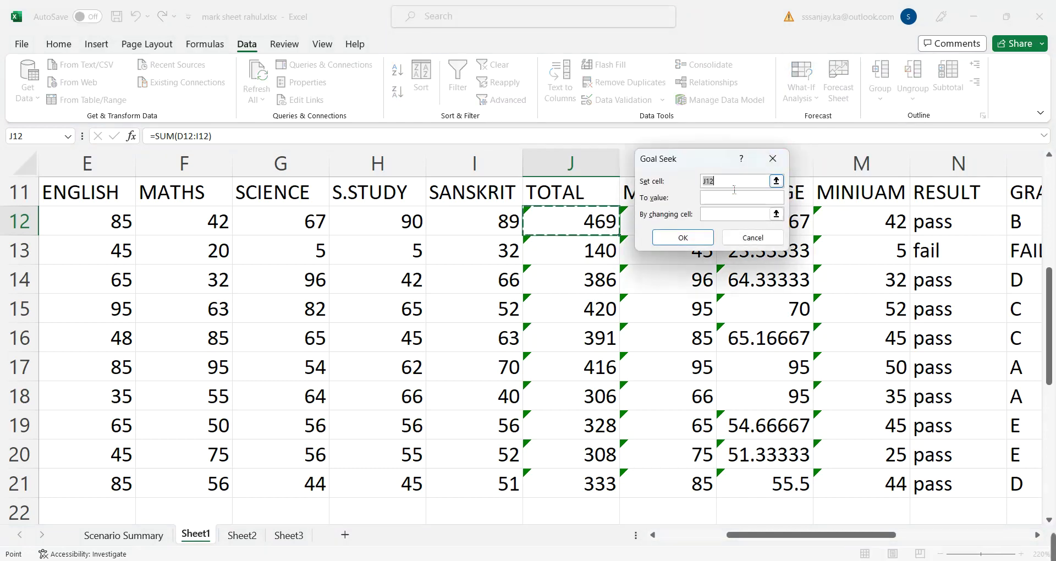
pyautogui.click(736, 198)
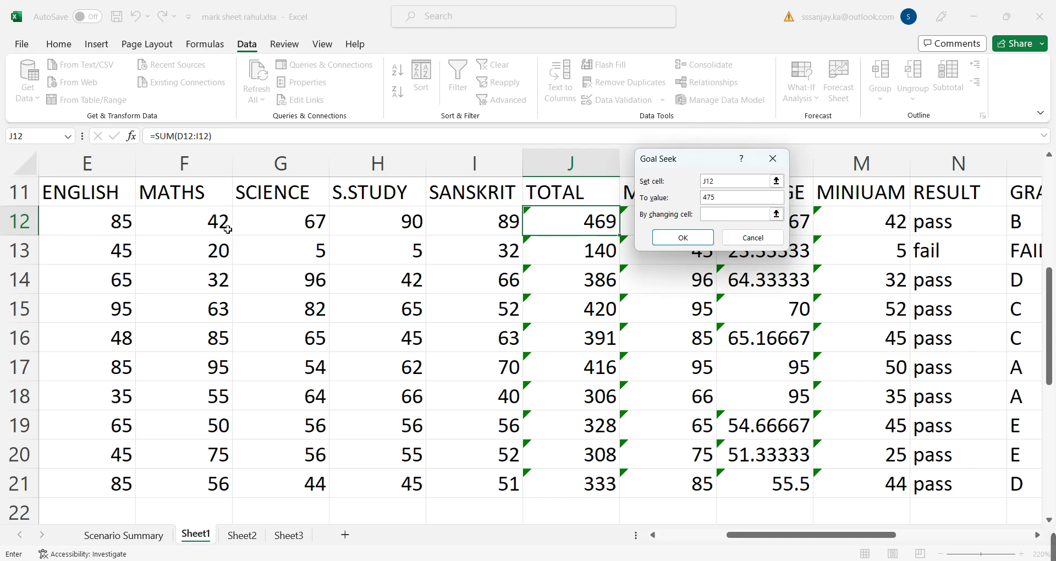
pyautogui.click(180, 228)
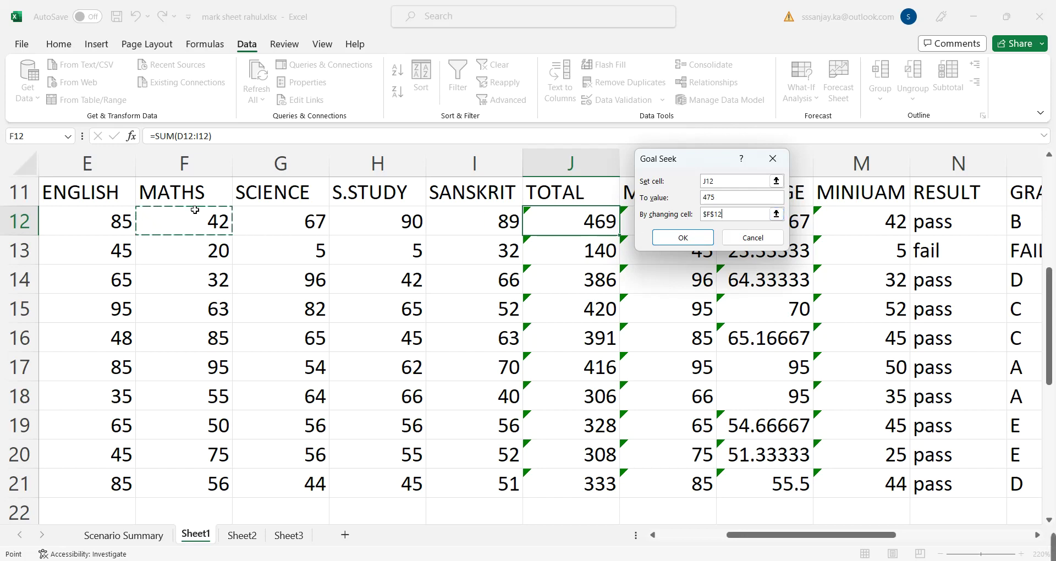
pyautogui.click(683, 237)
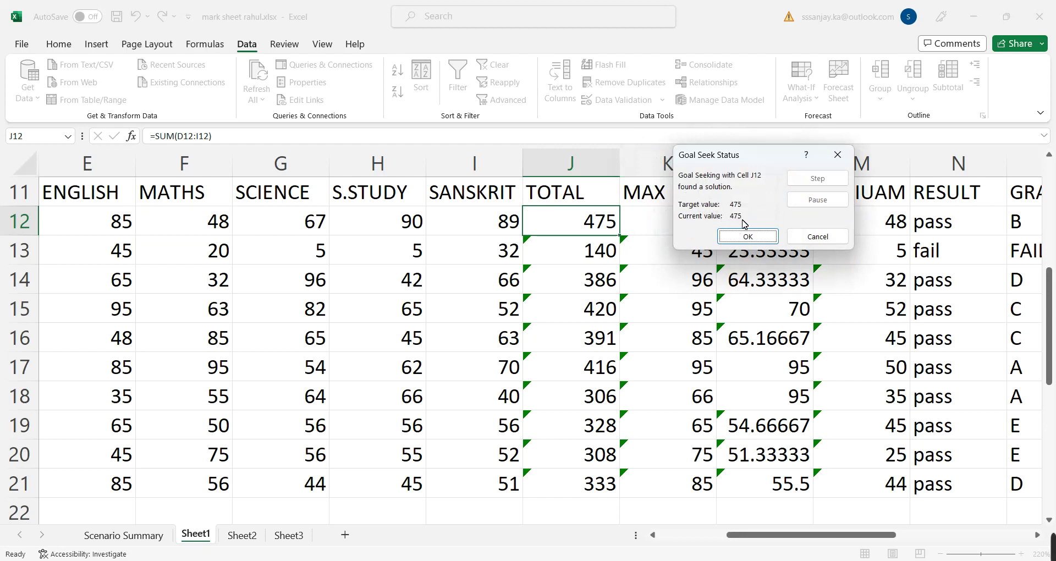
pyautogui.click(748, 237)
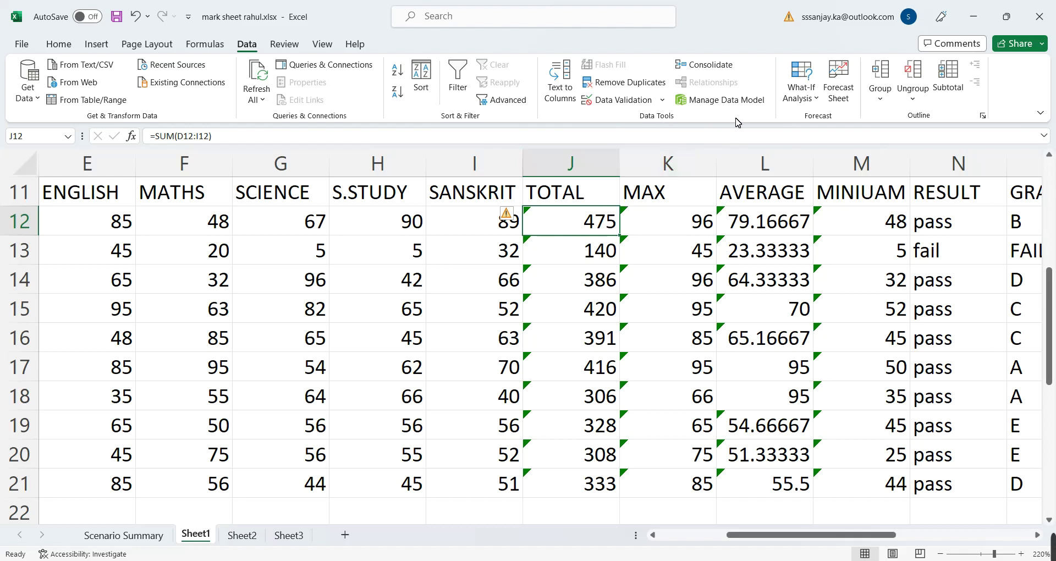
pyautogui.click(794, 94)
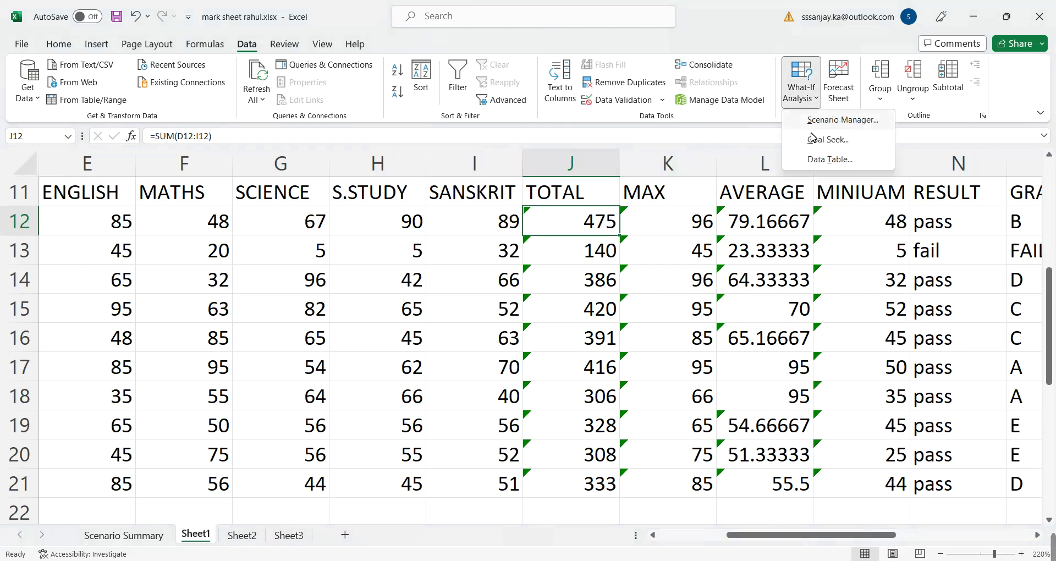
pyautogui.click(814, 156)
pyautogui.press('Escape')
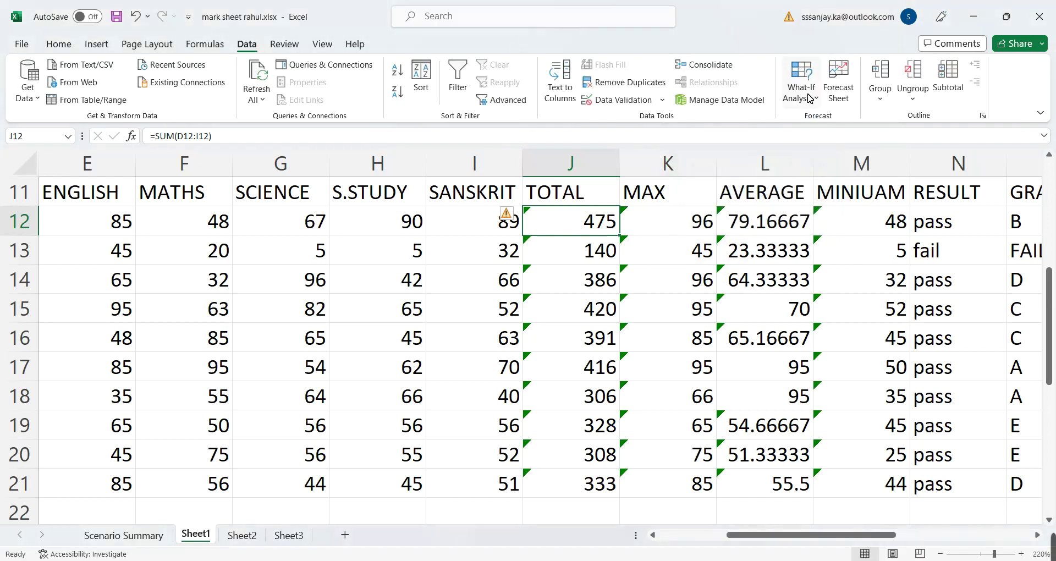
# - Use Goal Seek to bring the first student's total in J12 to 460 by changing the S.STUDY mark in H12
pyautogui.click(804, 98)
pyautogui.click(811, 139)
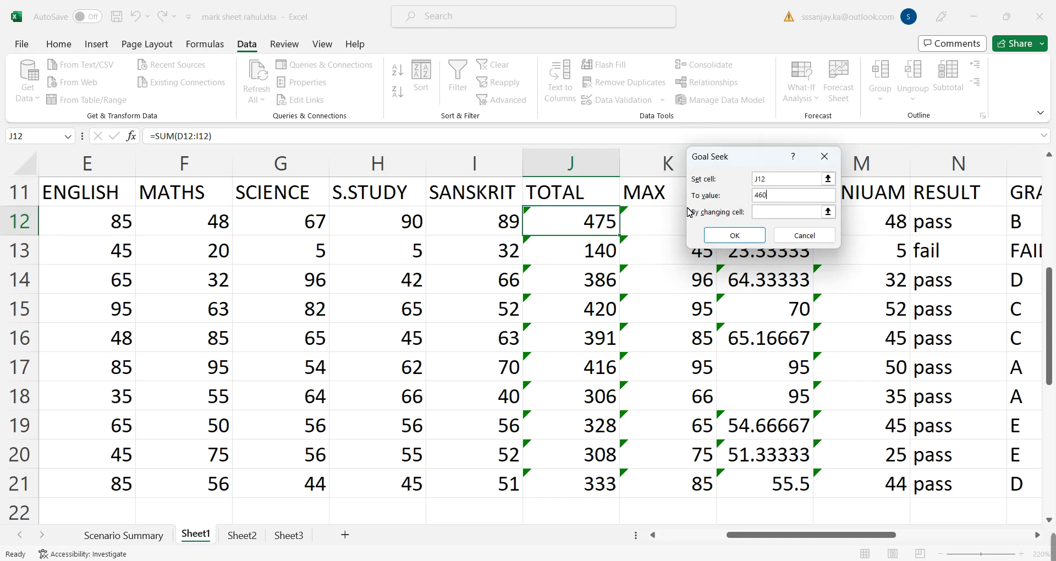
pyautogui.click(763, 214)
pyautogui.click(417, 230)
pyautogui.click(737, 235)
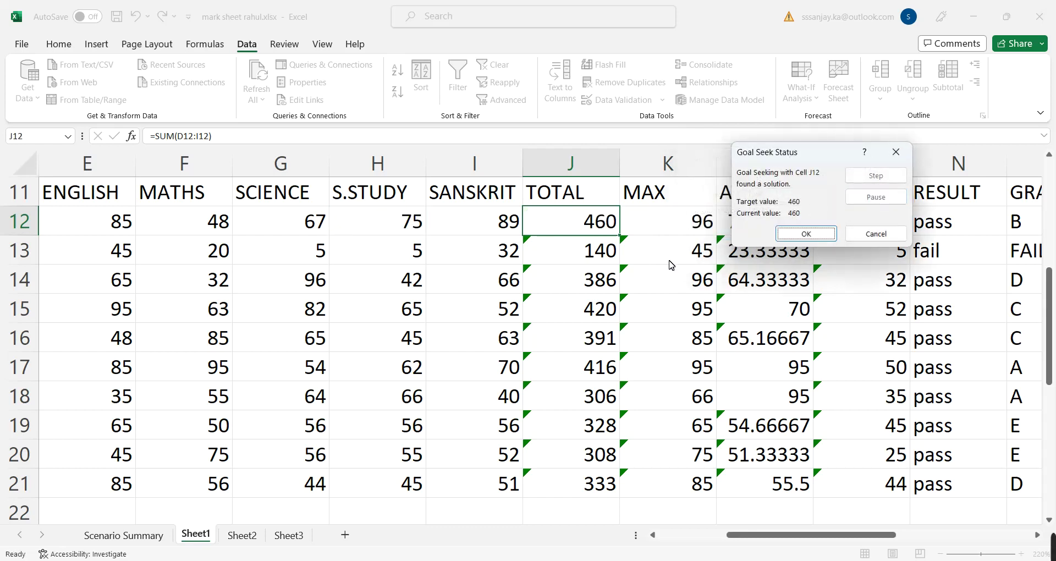
pyautogui.click(809, 236)
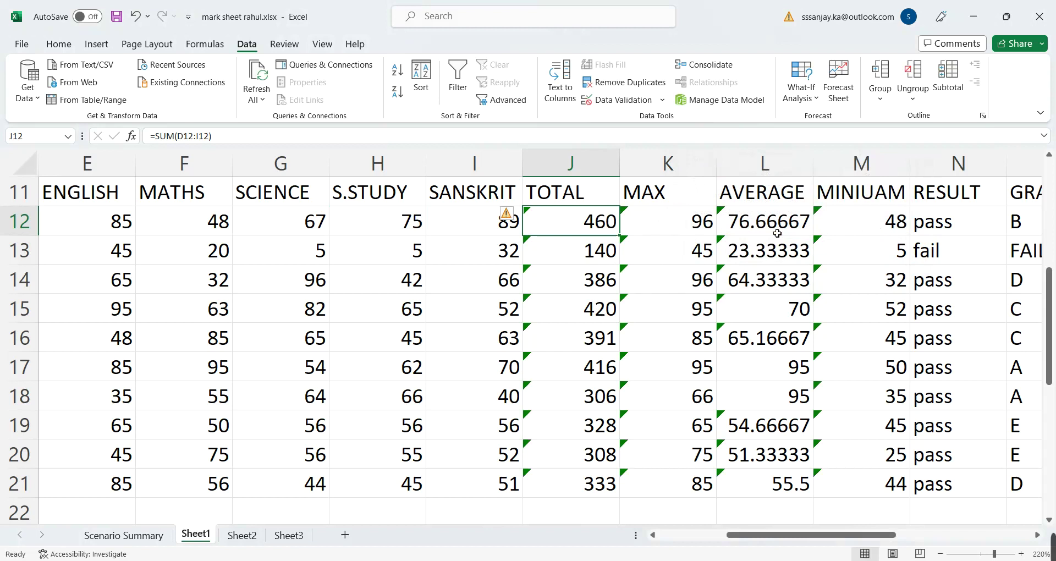
pyautogui.click(808, 99)
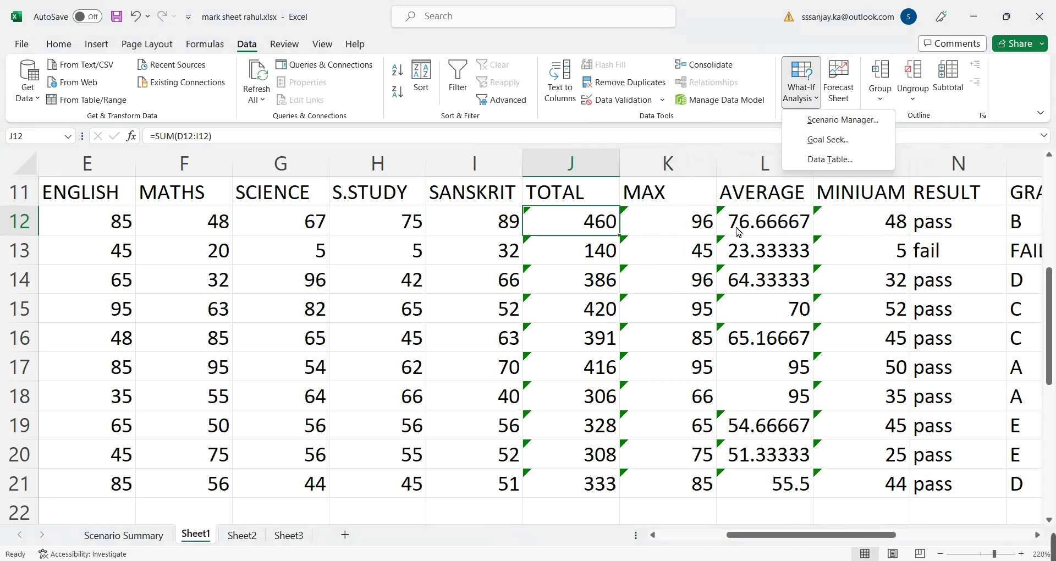
pyautogui.click(507, 212)
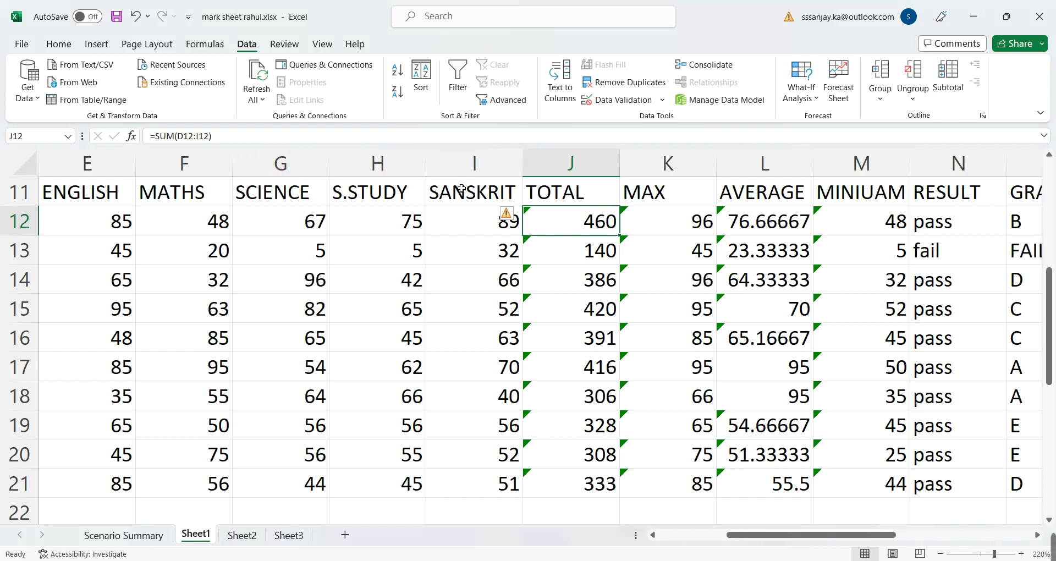
# - Group columns J to M, from TOTAL to MINIUAM, and collapse the group
pyautogui.moveTo(462, 165); pyautogui.dragTo(102, 182)
pyautogui.moveTo(571, 165); pyautogui.dragTo(882, 182)
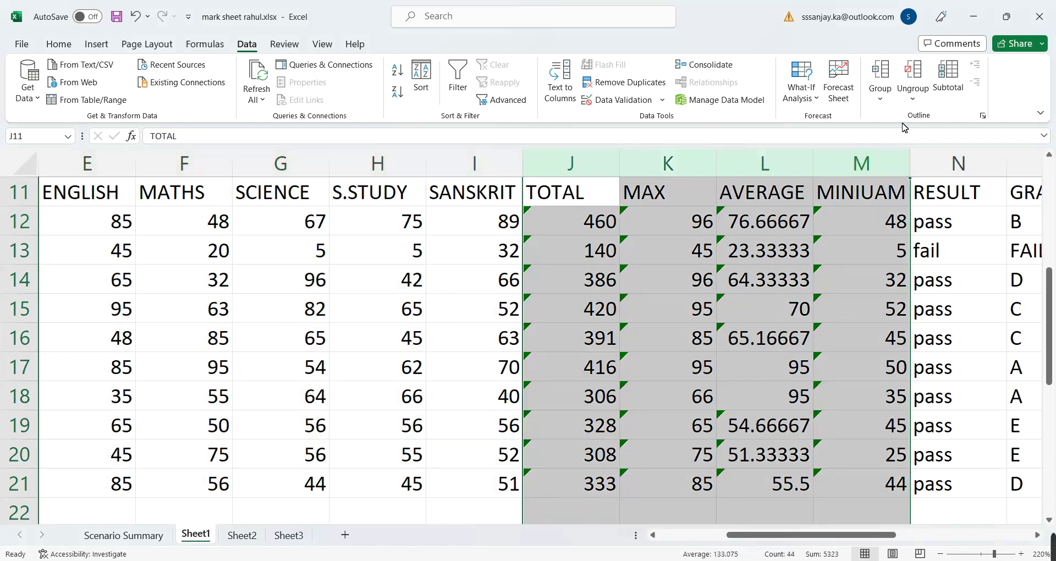
pyautogui.click(880, 98)
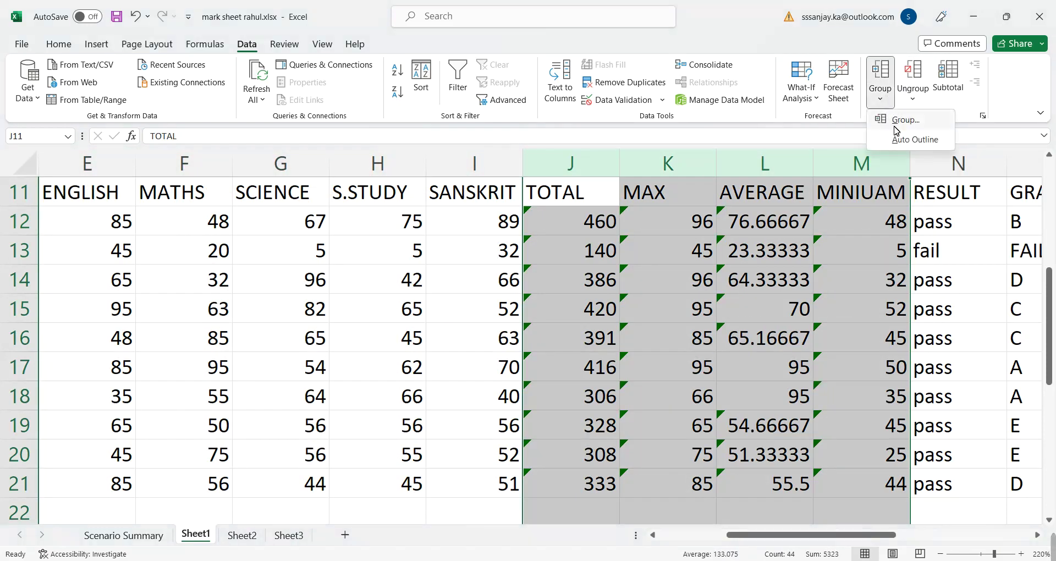
pyautogui.click(895, 119)
pyautogui.click(957, 165)
pyautogui.scroll(-2, 668, 344)
pyautogui.scroll(-1, 668, 344)
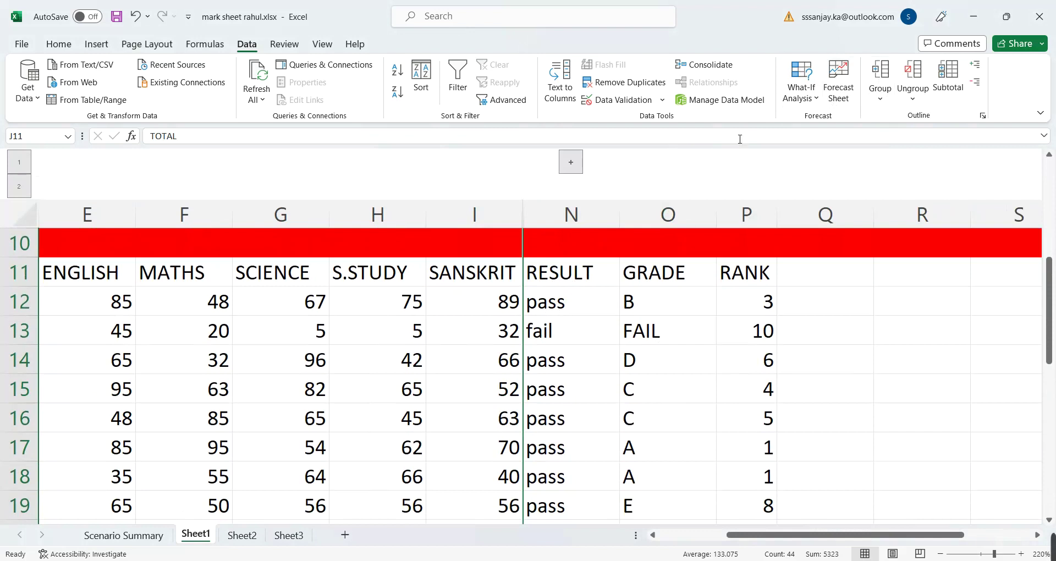
# - Expand the collapsed group of columns J to M again
pyautogui.click(579, 164)
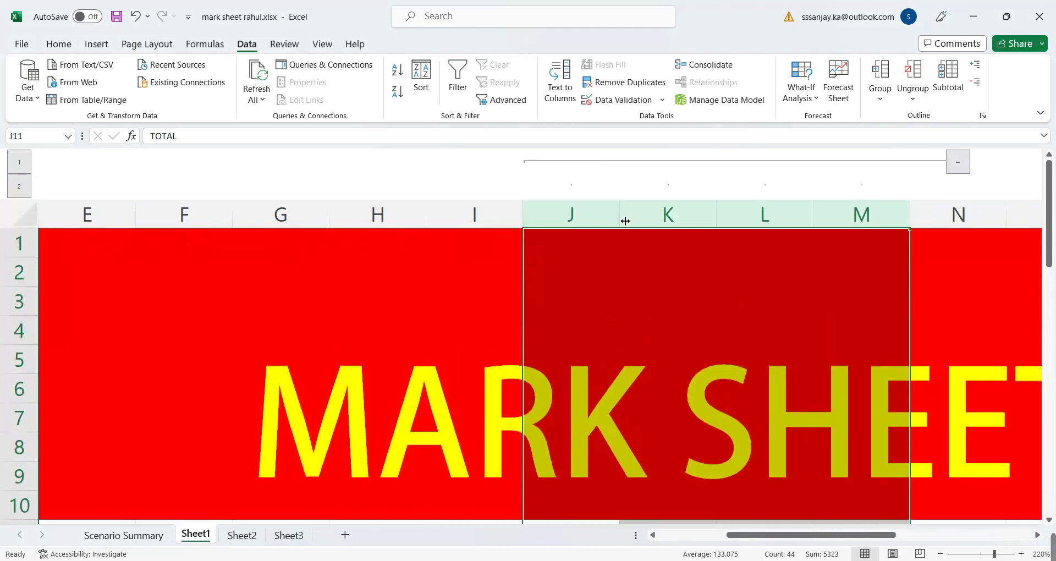
pyautogui.scroll(-1, 703, 93)
pyautogui.scroll(-1, 703, 94)
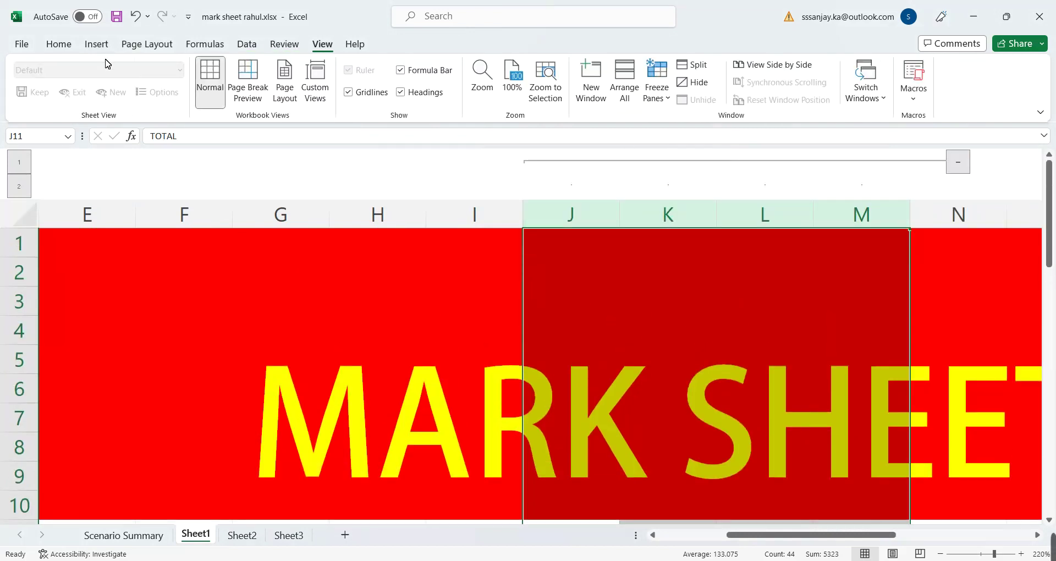
pyautogui.click(243, 48)
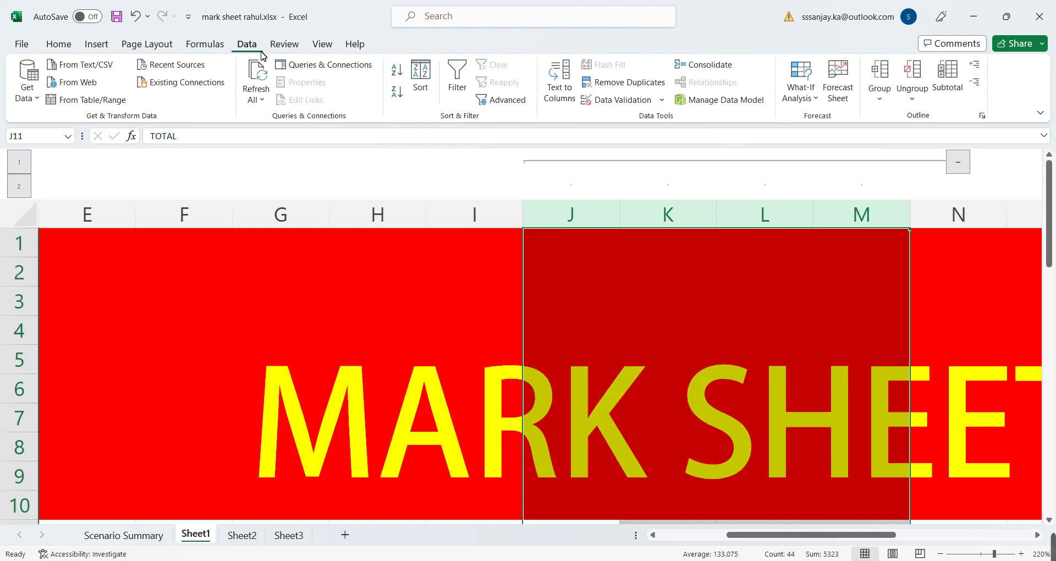
pyautogui.scroll(-1, 774, 259)
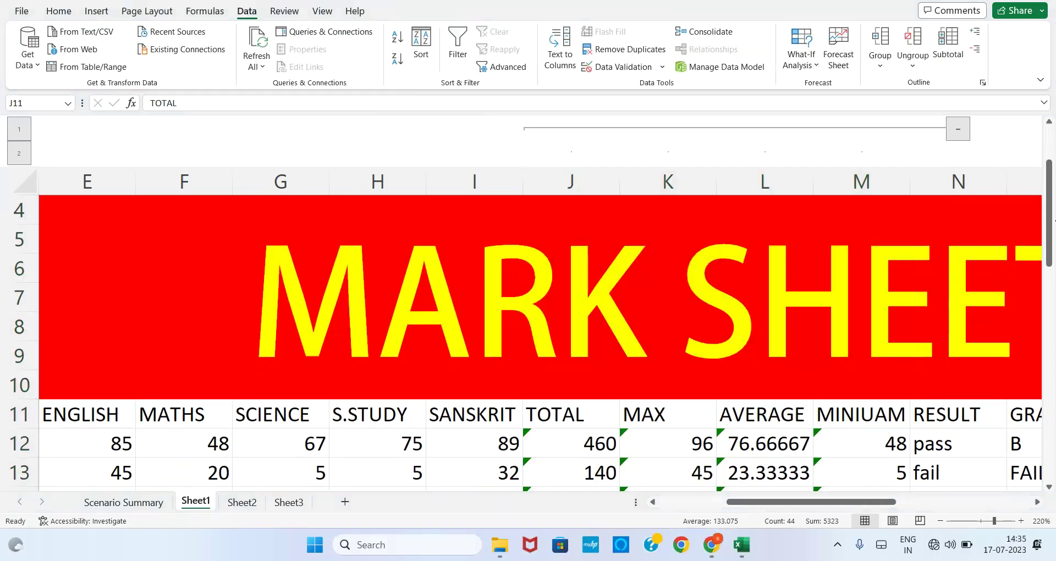
pyautogui.hotkey('ctrl', 'space')
pyautogui.hotkey('shift', 'Right')
pyautogui.hotkey('shift', 'Right')
pyautogui.hotkey('shift', 'Right')
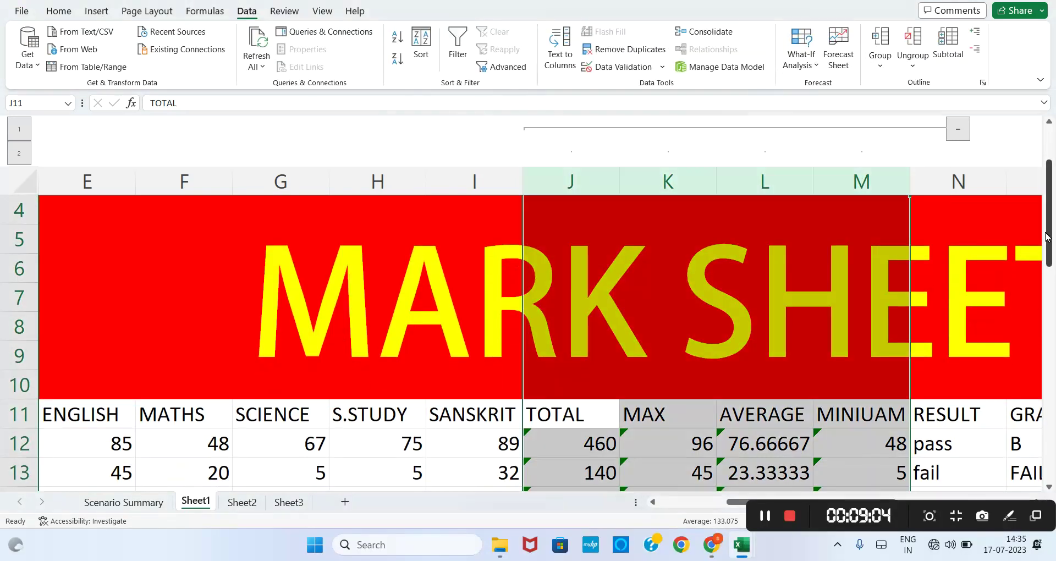
pyautogui.scroll(-1, 1049, 269)
pyautogui.moveTo(1049, 269); pyautogui.dragTo(1048, 317)
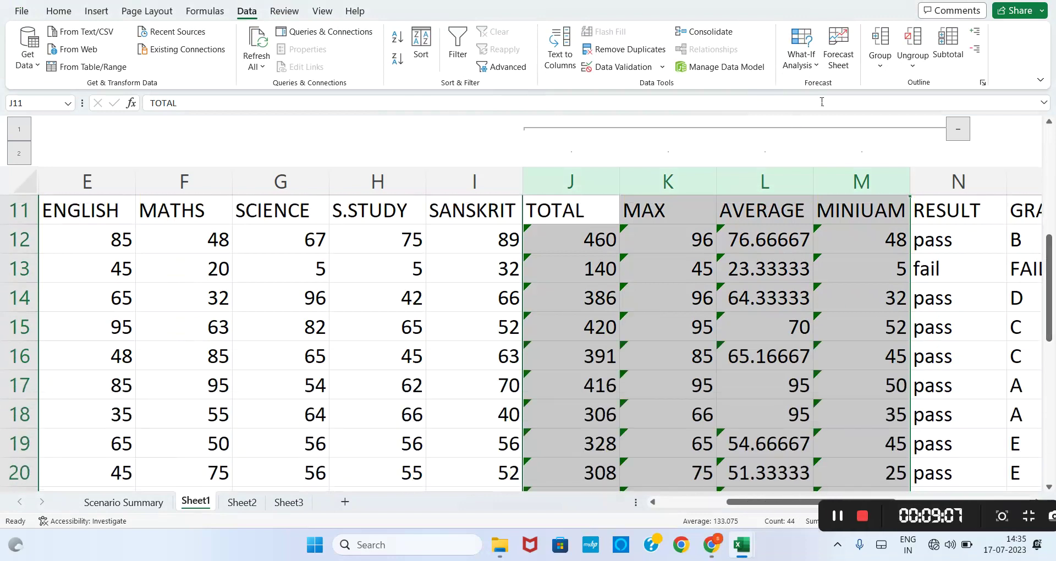
pyautogui.click(879, 65)
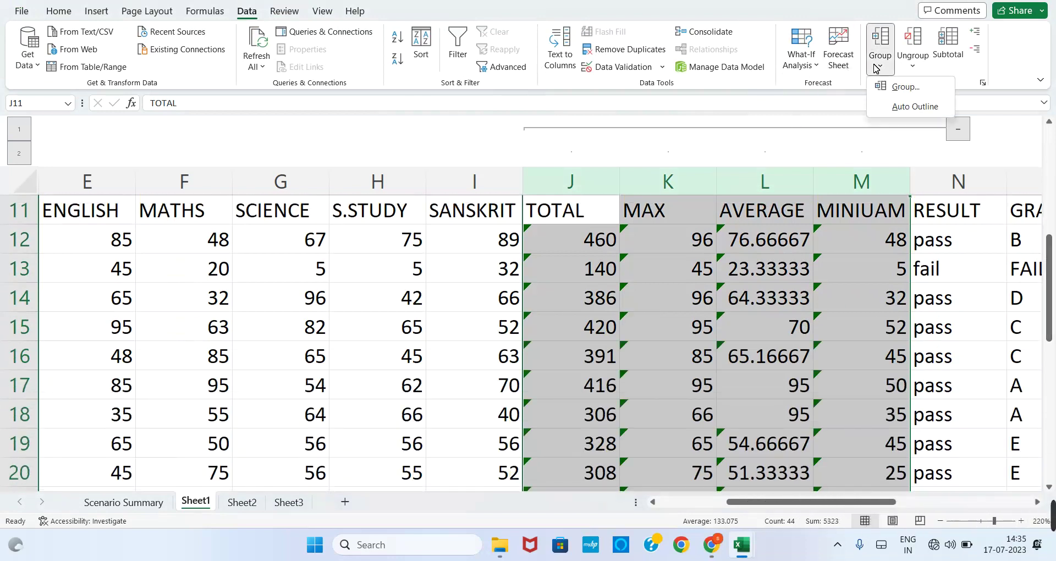
pyautogui.click(913, 107)
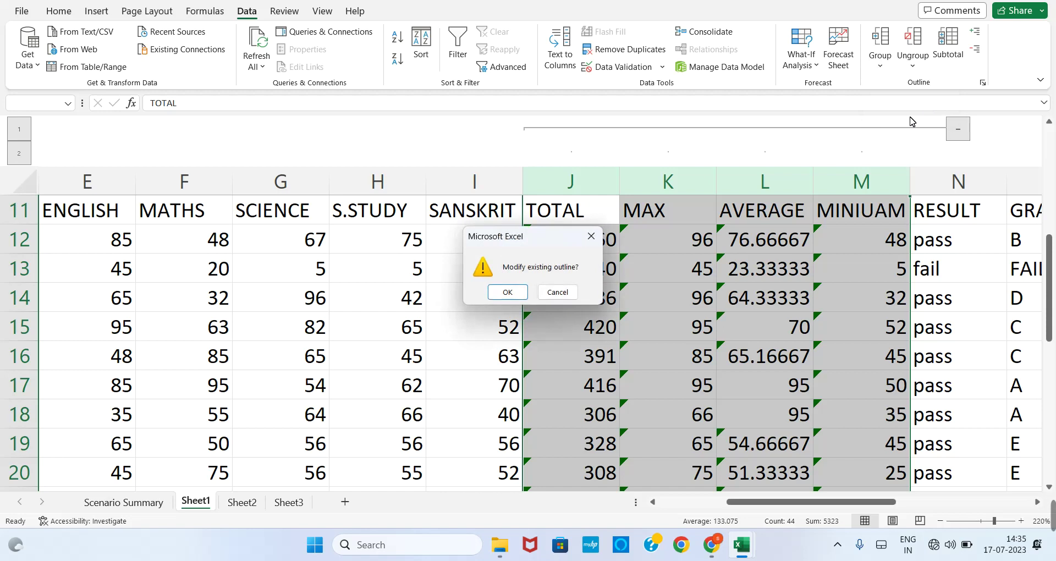
pyautogui.press('Escape')
# - Ungroup the mark sheet columns, using a selection from SANSKRIT in column I to RESULT in column N
pyautogui.click(673, 363)
pyautogui.moveTo(571, 182); pyautogui.dragTo(858, 182)
pyautogui.moveTo(498, 204); pyautogui.dragTo(957, 473)
pyautogui.click(913, 64)
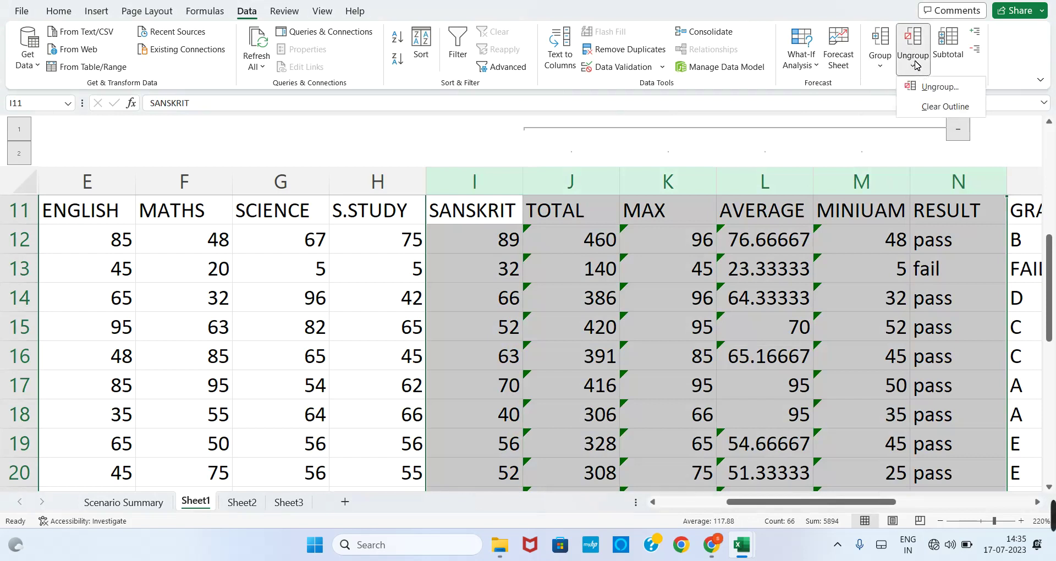
pyautogui.click(953, 88)
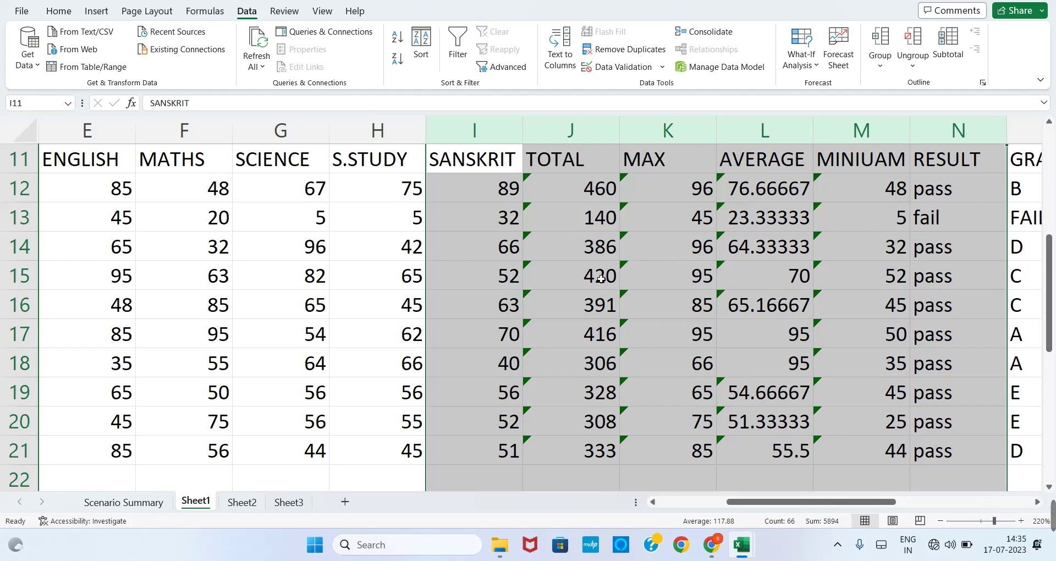
pyautogui.click(496, 375)
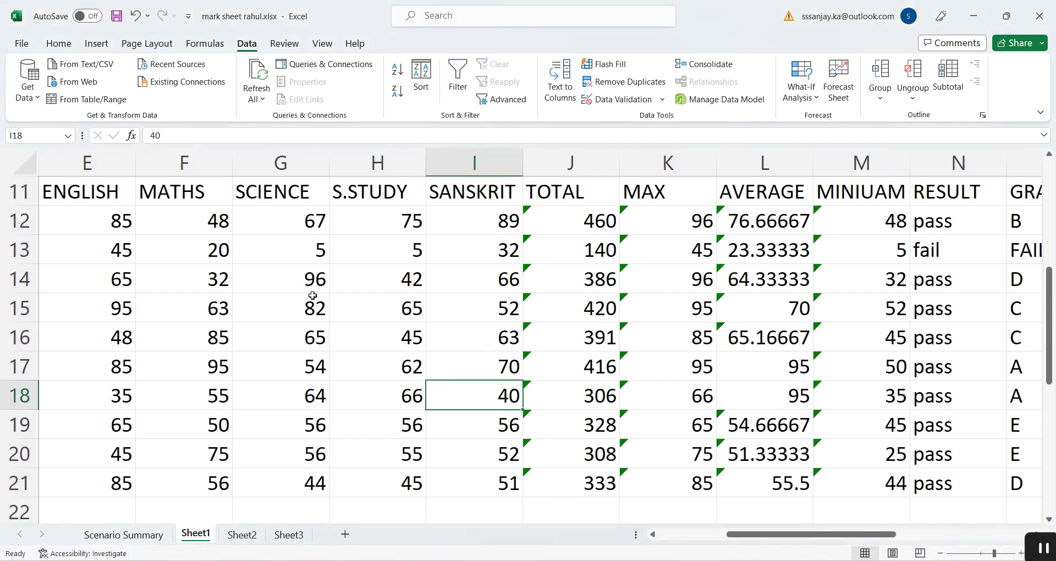
# - Delete the S.NO column from the start of the mark sheet
pyautogui.press('Left')
pyautogui.press('Left')
pyautogui.press('Left')
pyautogui.press('Left')
pyautogui.press('Left')
pyautogui.press('Left')
pyautogui.press('Left')
pyautogui.press('Left')
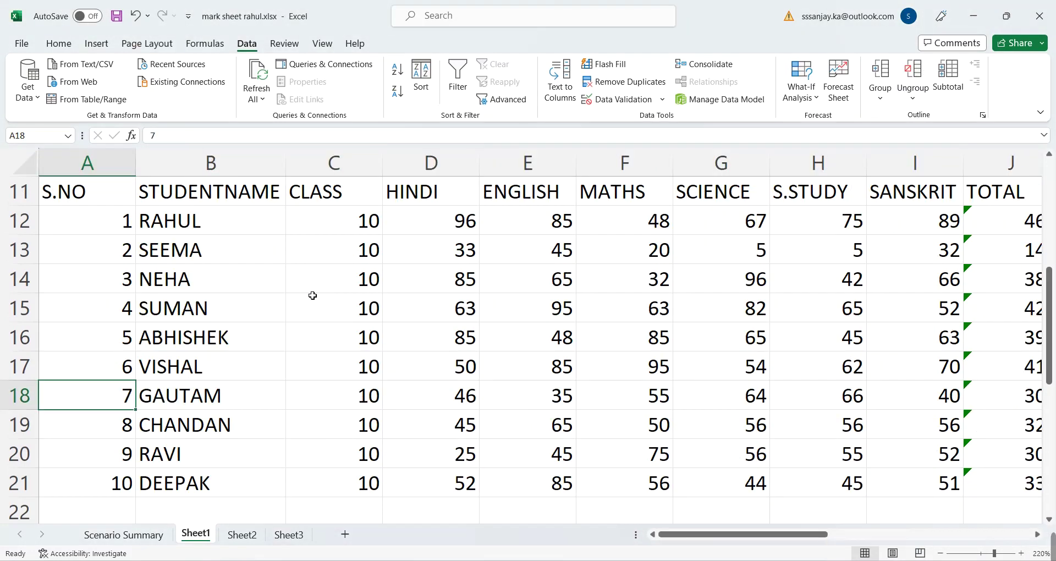
pyautogui.press('Up')
pyautogui.press('Up')
pyautogui.press('Up')
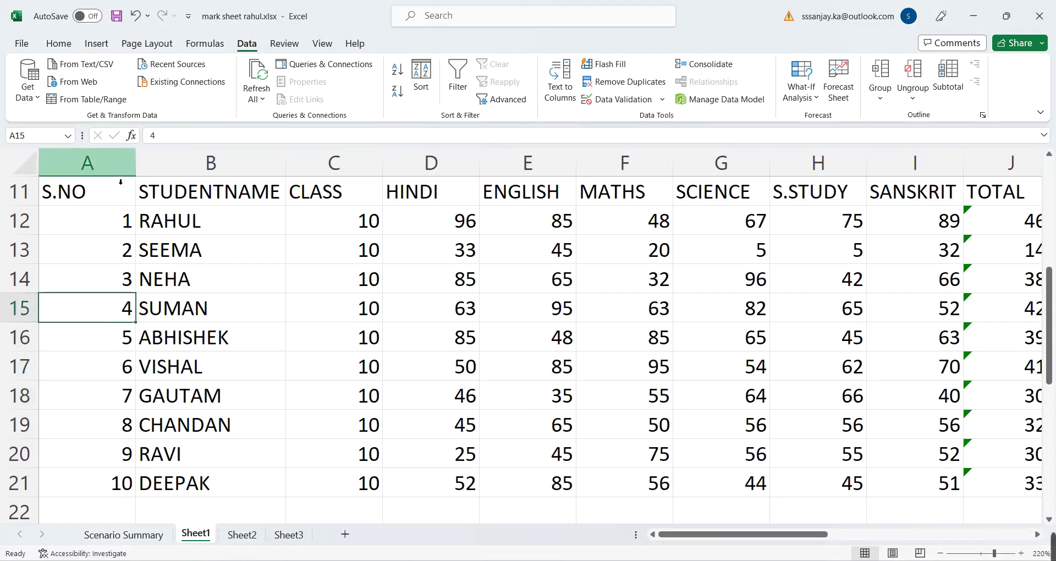
pyautogui.click(120, 182)
pyautogui.hotkey('ctrl', '-')
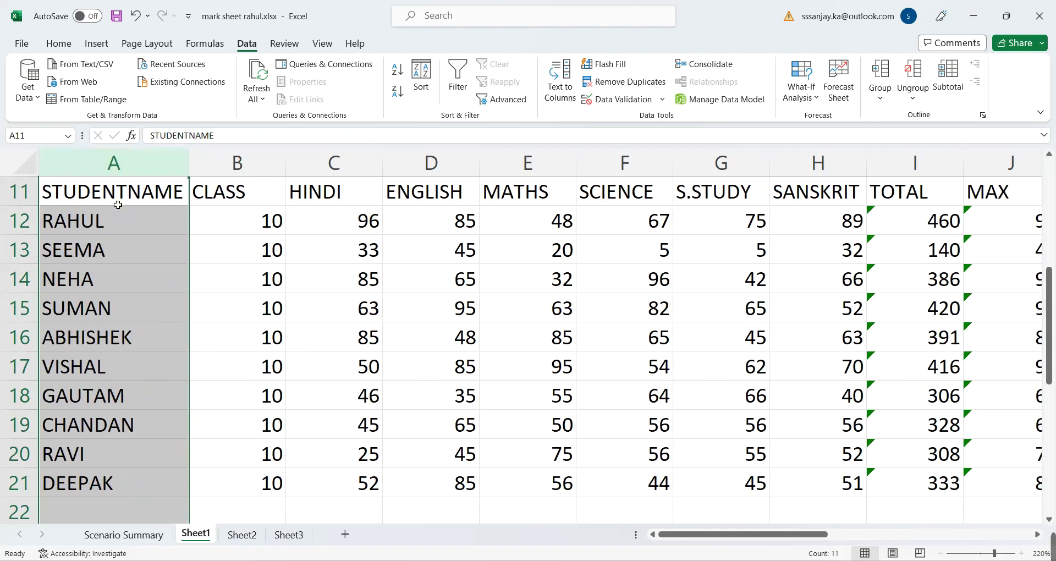
# - Set the CLASS value in B13 to 11 and the values in B14 and B15 to 12
pyautogui.click(242, 232)
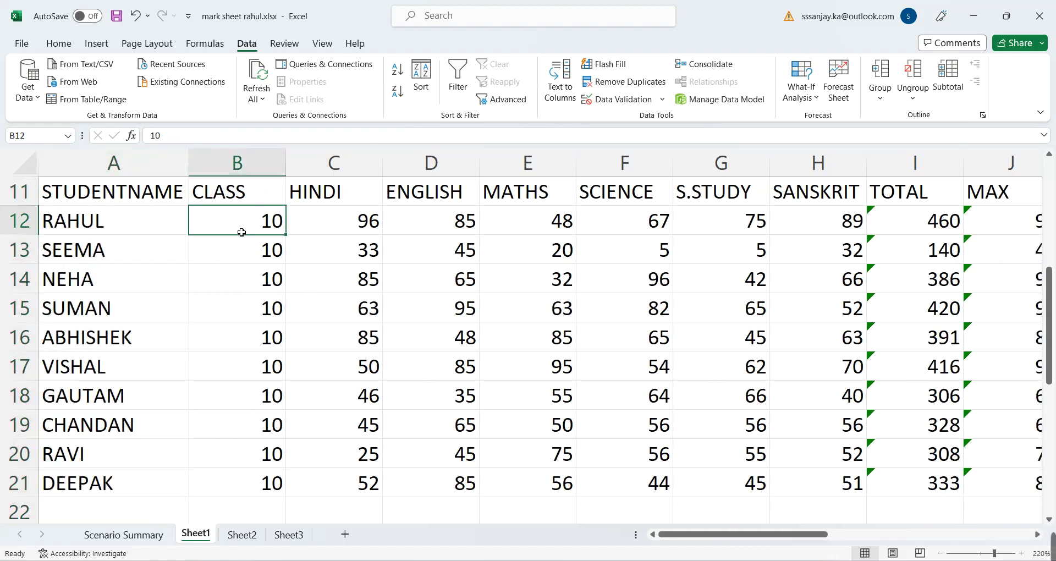
pyautogui.press('Return')
pyautogui.write('11')
pyautogui.press('Return')
pyautogui.write('1')
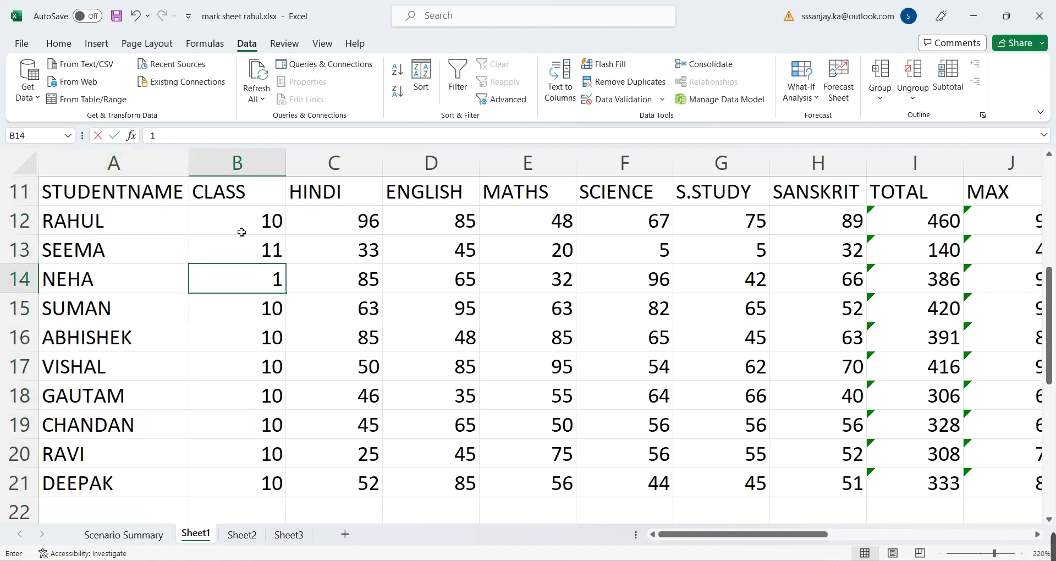
pyautogui.write('2')
pyautogui.press('Return')
pyautogui.write('12')
pyautogui.press('Return')
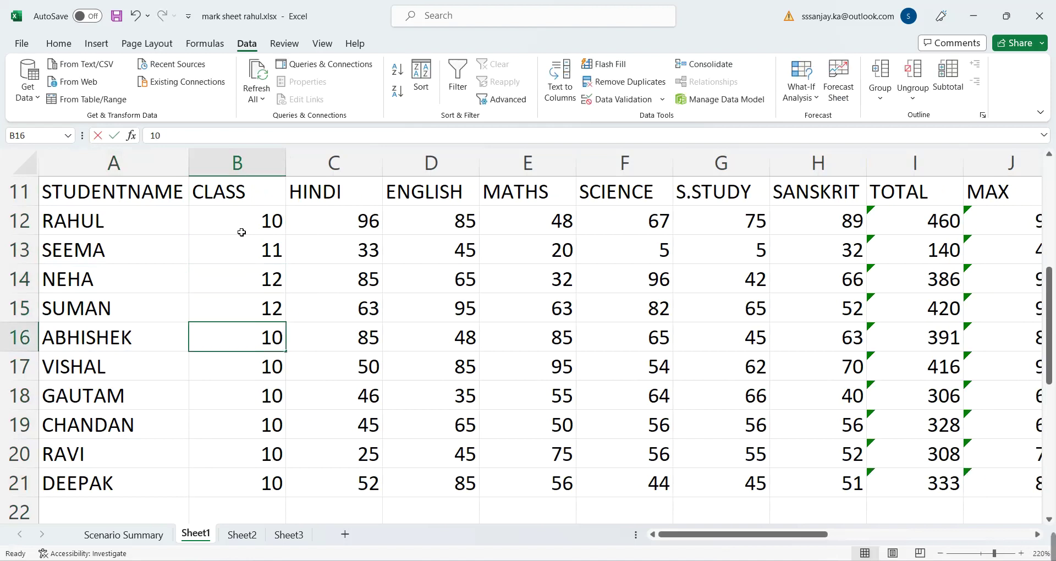
# - Enter the CLASS values 11, 10, 11, 12, 11 and 12 in cells B16 to B21
pyautogui.write('11')
pyautogui.press('Return')
pyautogui.write('10')
pyautogui.press('Return')
pyautogui.write('11')
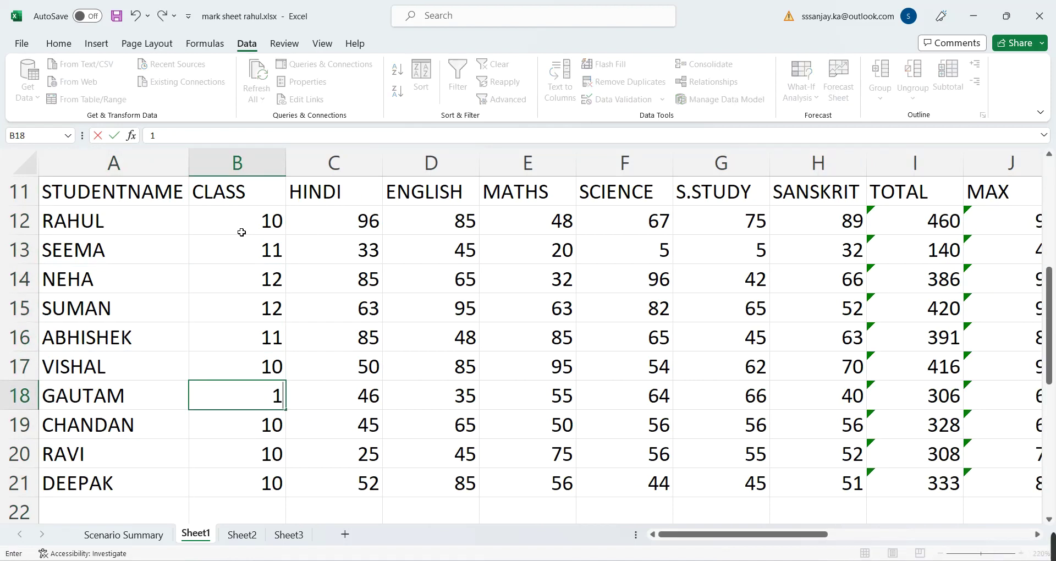
pyautogui.press('Return')
pyautogui.write('12')
pyautogui.press('Return')
pyautogui.write('11')
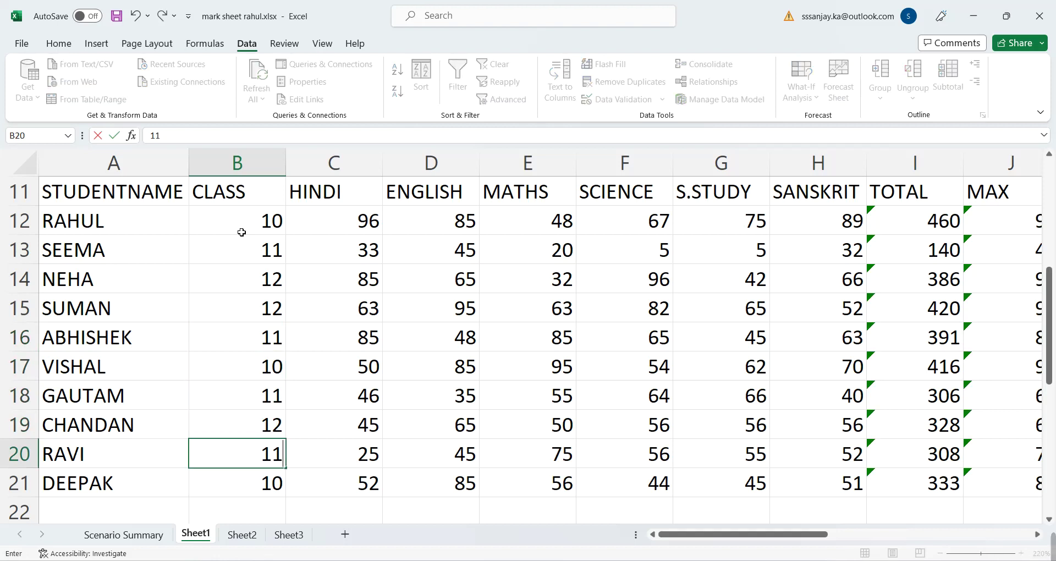
pyautogui.press('Return')
pyautogui.write('12')
pyautogui.press('Return')
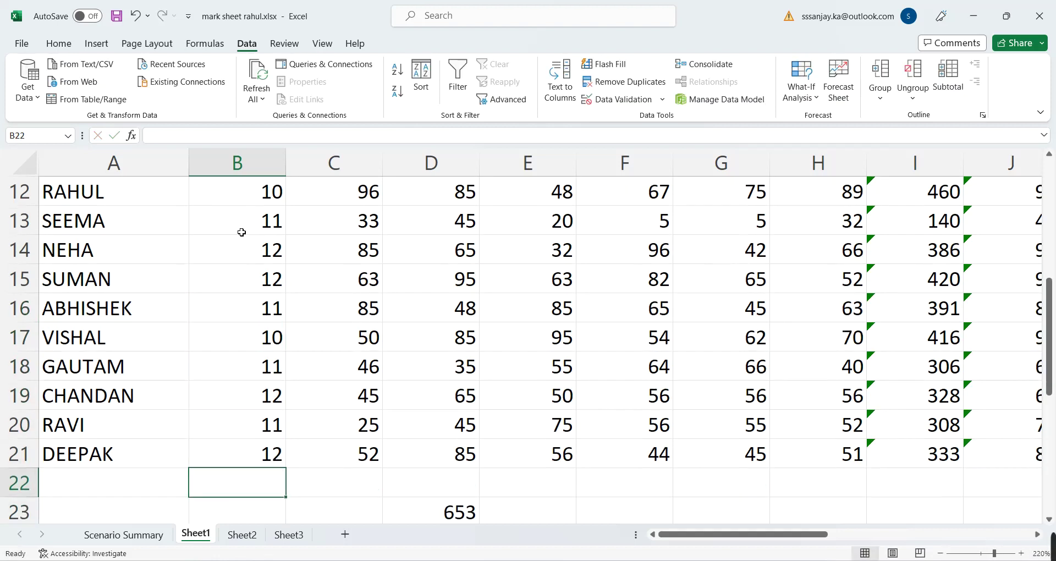
# - Sort the whole mark sheet table, headers included in A11:O21, by CLASS on cell values from smallest to largest
pyautogui.scroll(3, 271, 352)
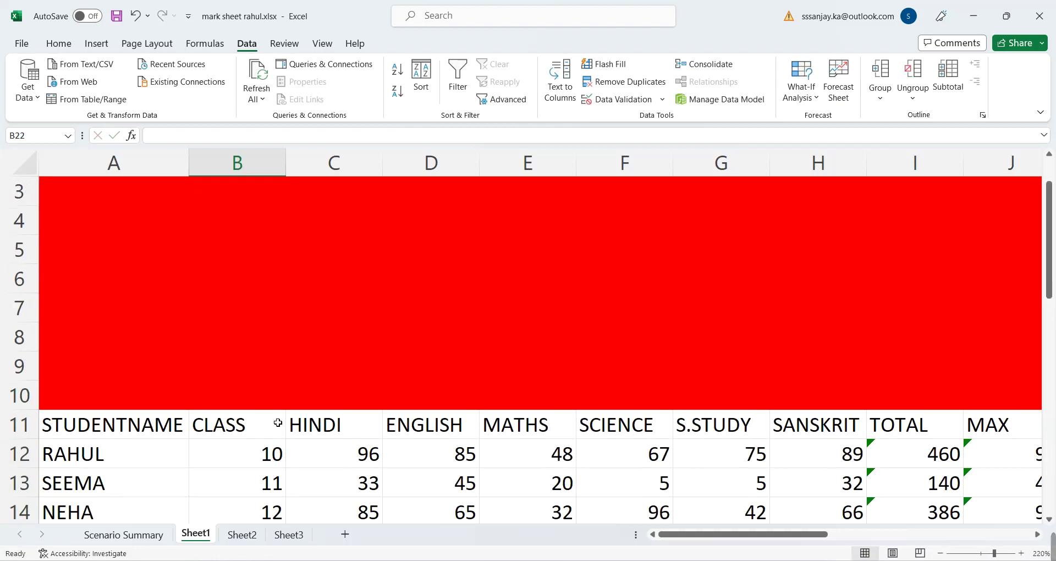
pyautogui.scroll(-2, 275, 418)
pyautogui.click(110, 256)
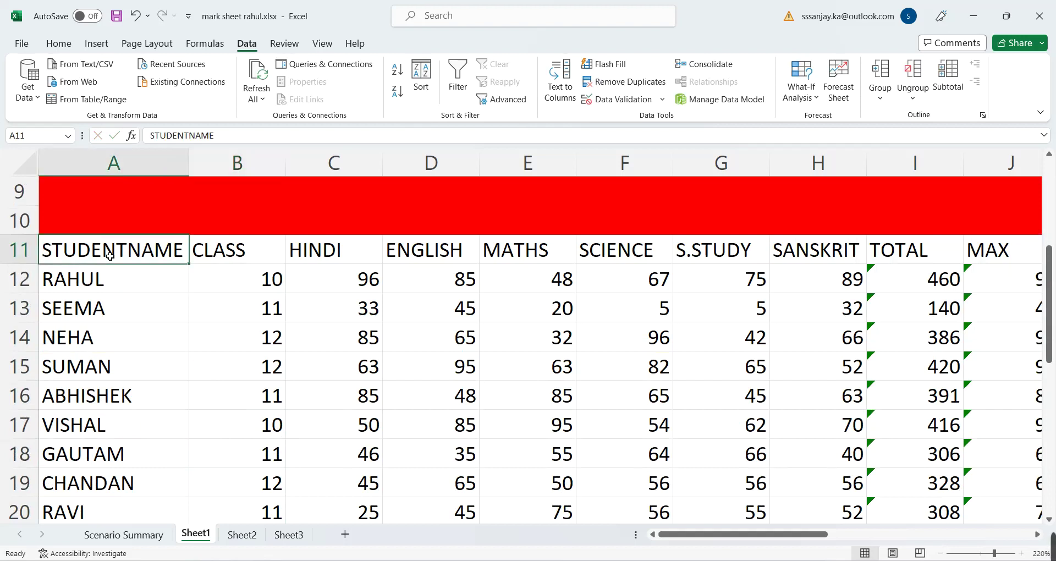
pyautogui.hotkey('ctrl', 'shift', 'End')
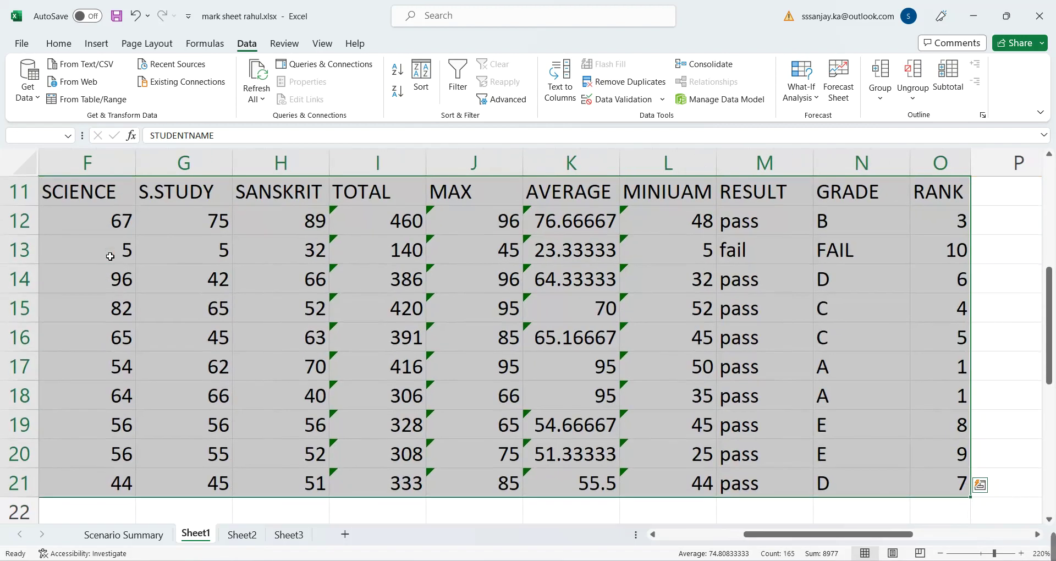
pyautogui.click(422, 80)
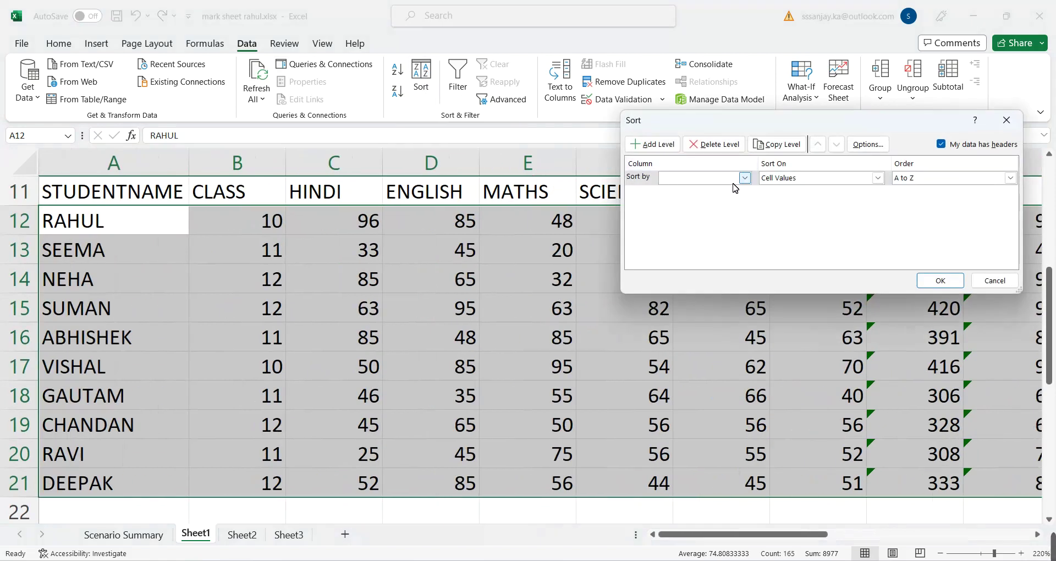
pyautogui.click(745, 177)
pyautogui.click(715, 196)
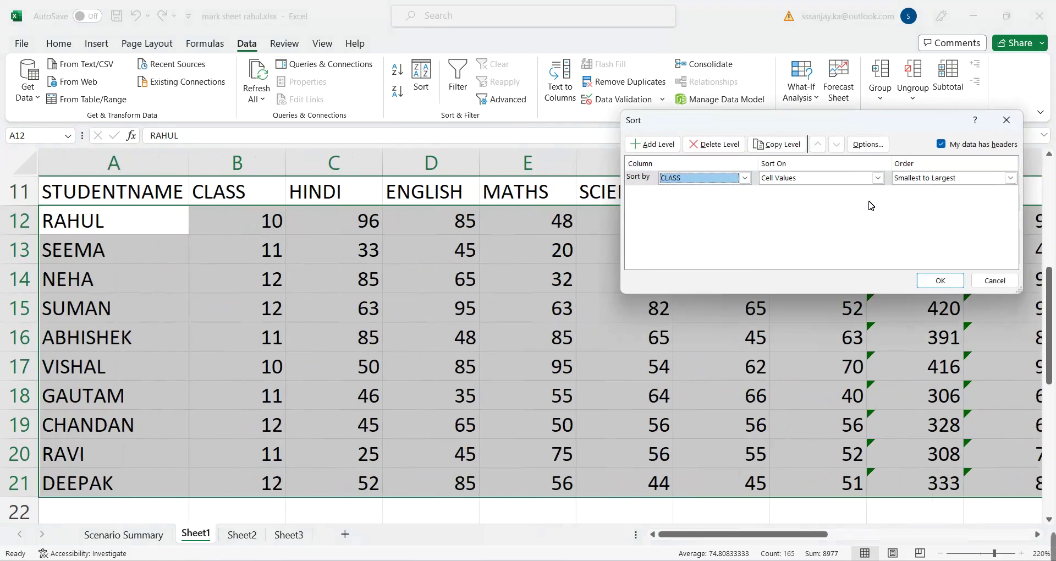
pyautogui.click(941, 288)
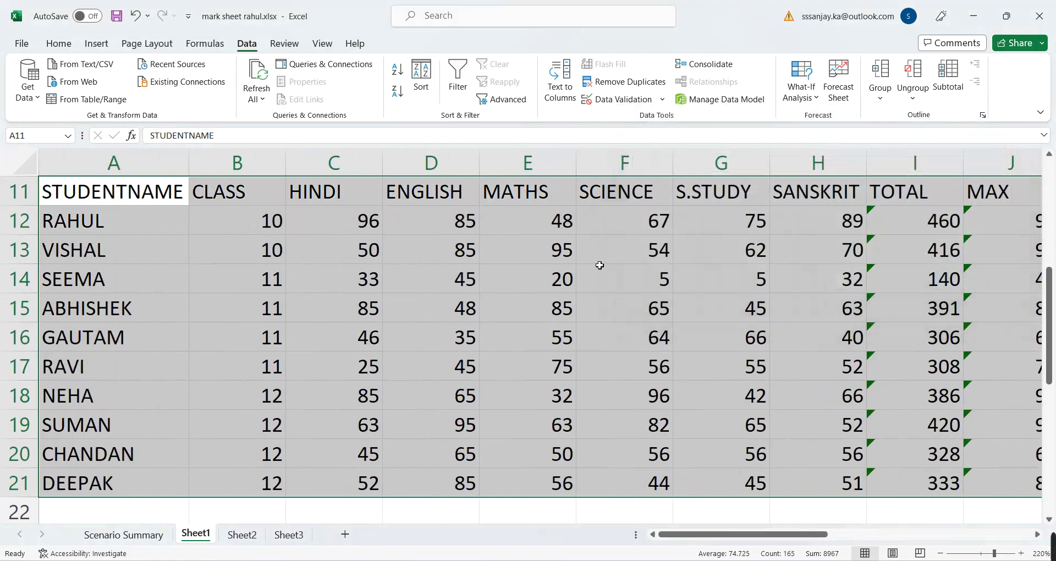
# - Check how the students are grouped by class in the sorted CLASS column
pyautogui.click(260, 219)
pyautogui.moveTo(254, 304); pyautogui.dragTo(249, 416)
pyautogui.click(246, 453)
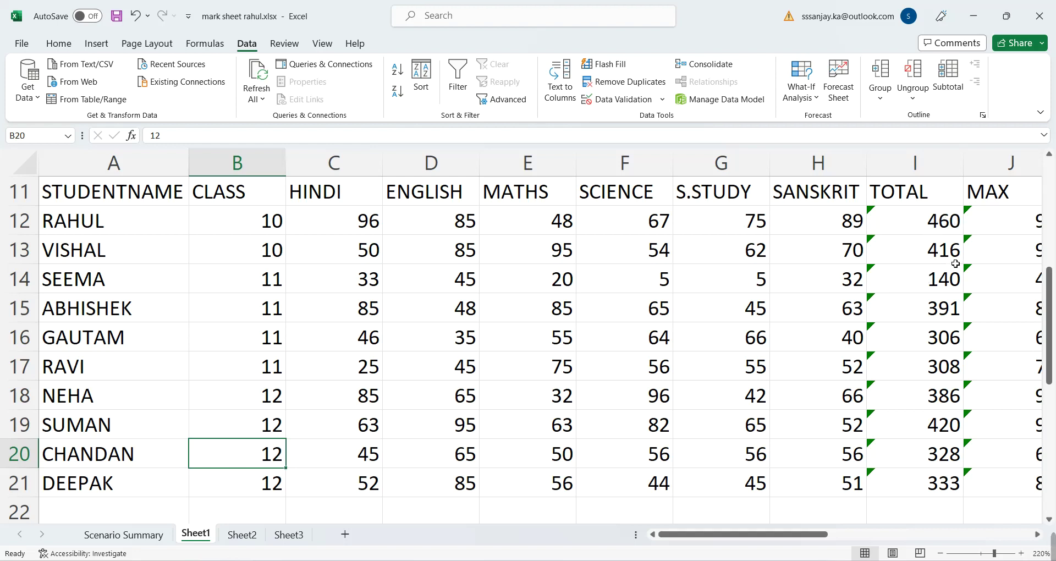
# - Review the class 11 and class 12 entries in the sorted CLASS column
pyautogui.moveTo(270, 289); pyautogui.dragTo(262, 388)
pyautogui.moveTo(266, 431); pyautogui.dragTo(264, 504)
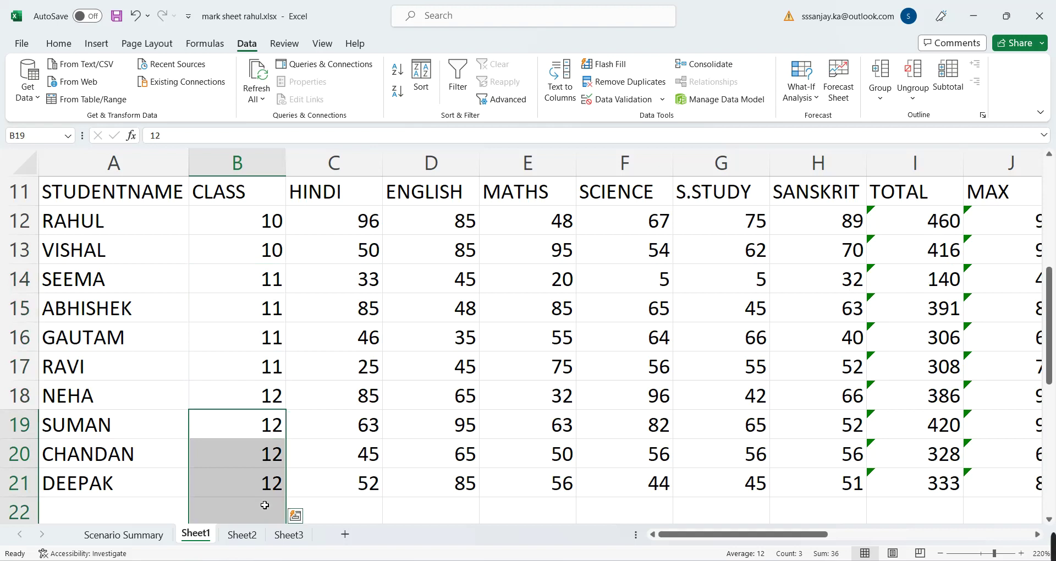
# - Set up a subtotal for the mark sheet table A11:O21 at each change in CLASS, using the Sum function
pyautogui.click(90, 187)
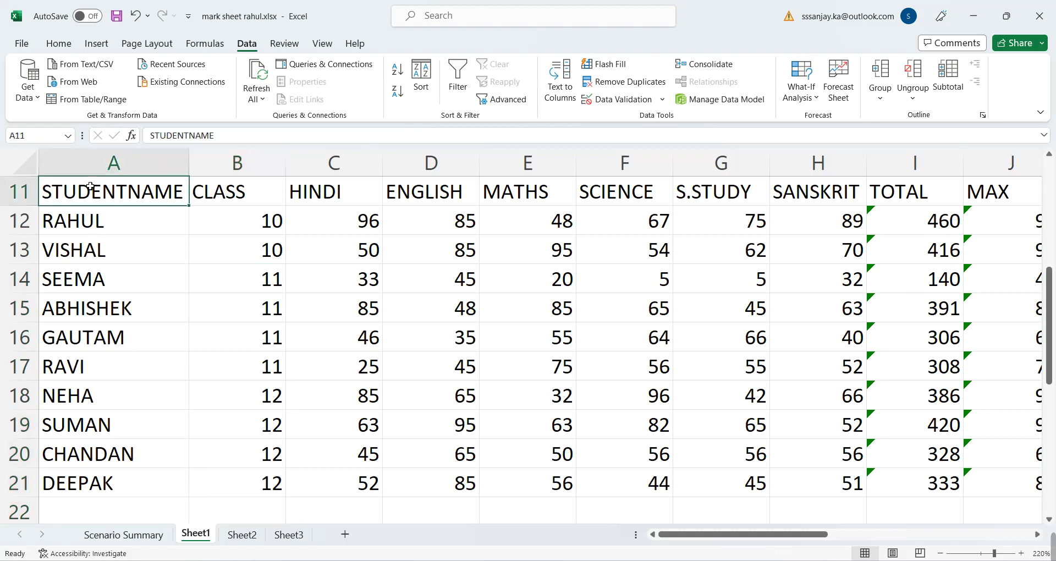
pyautogui.hotkey('ctrl', 'shift', 'End')
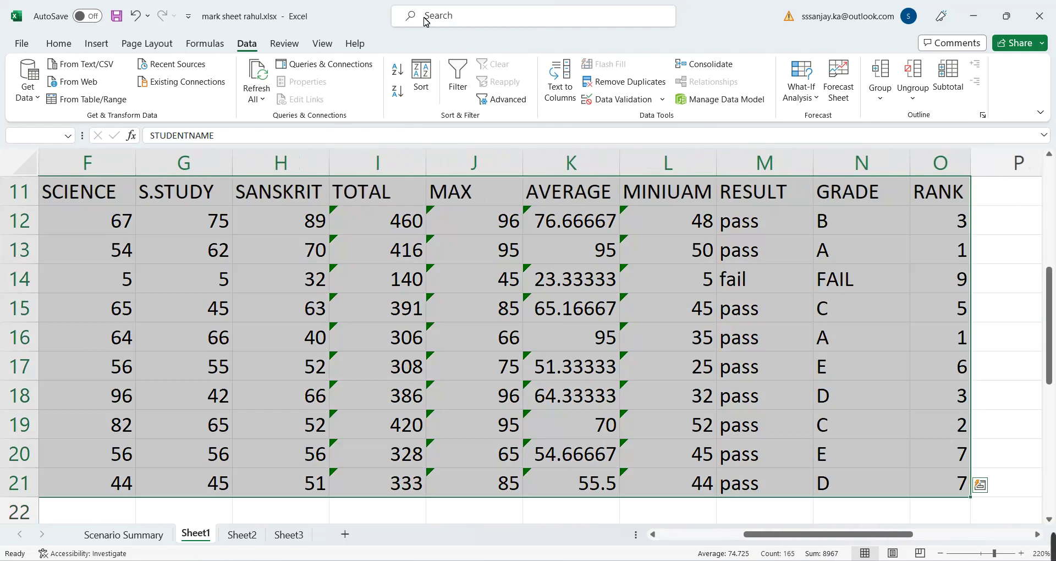
pyautogui.click(948, 77)
pyautogui.moveTo(781, 94); pyautogui.dragTo(583, 58)
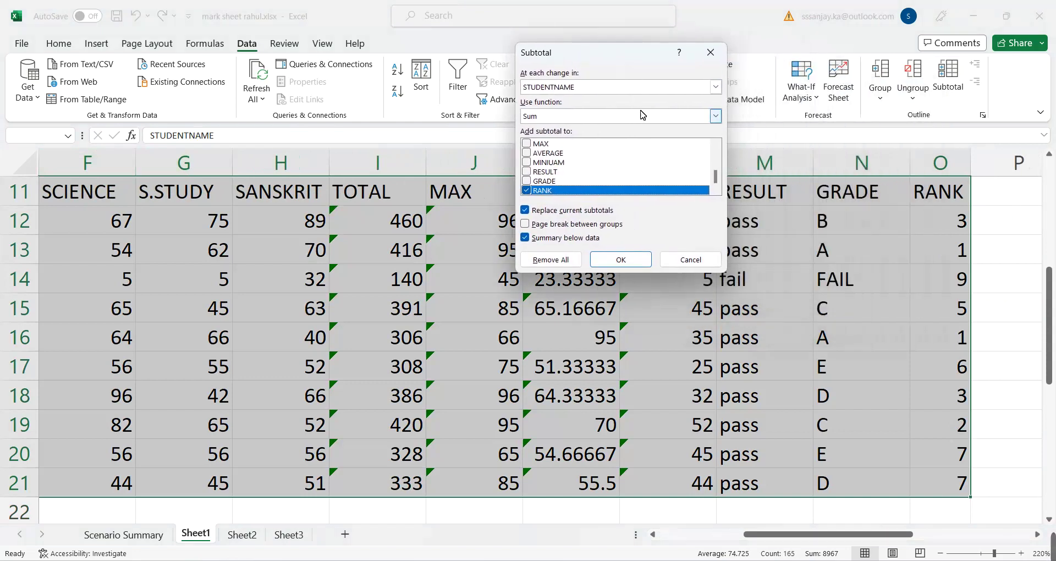
pyautogui.click(656, 88)
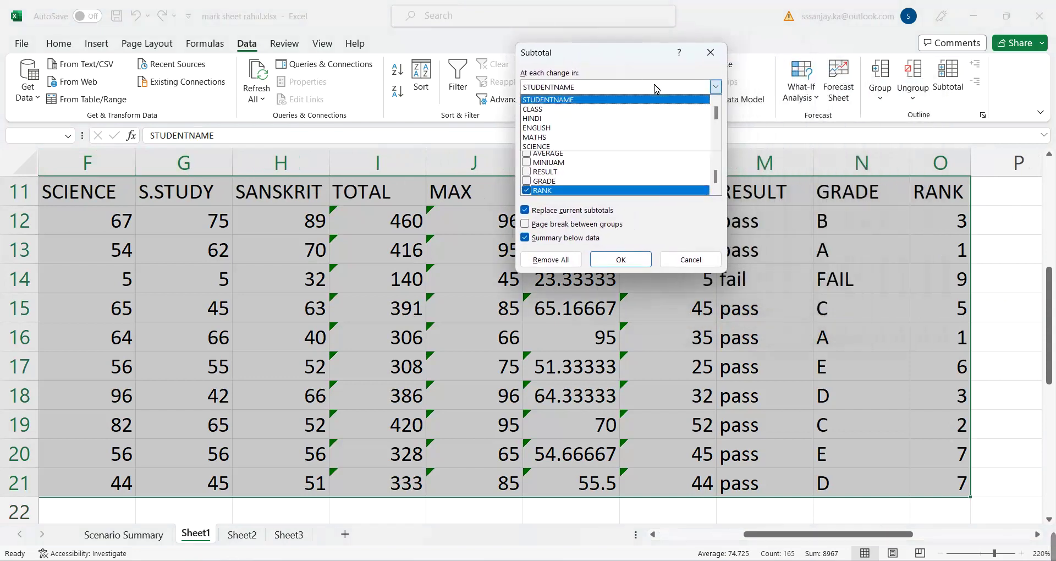
pyautogui.click(627, 109)
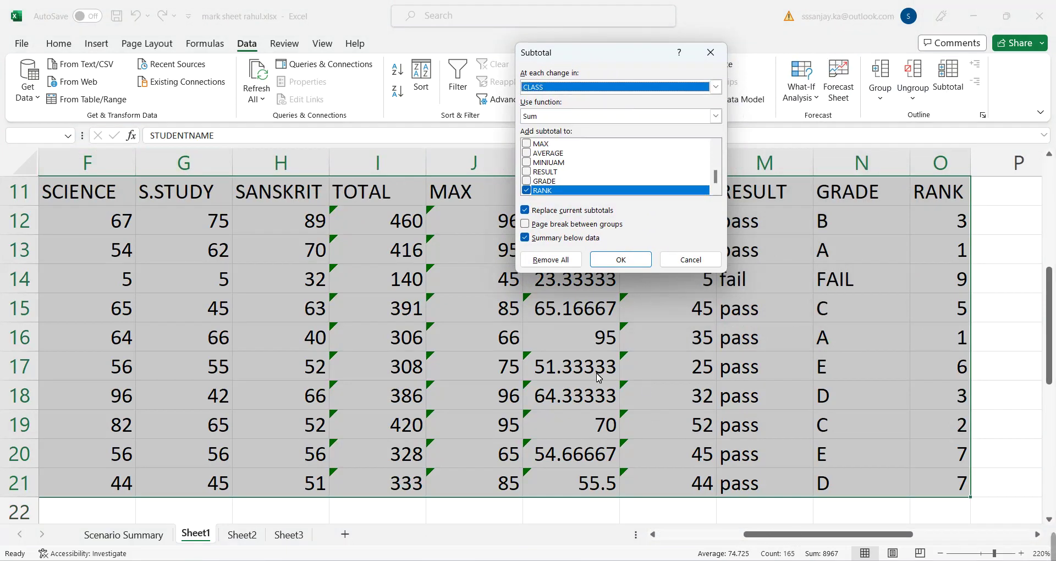
pyautogui.click(566, 118)
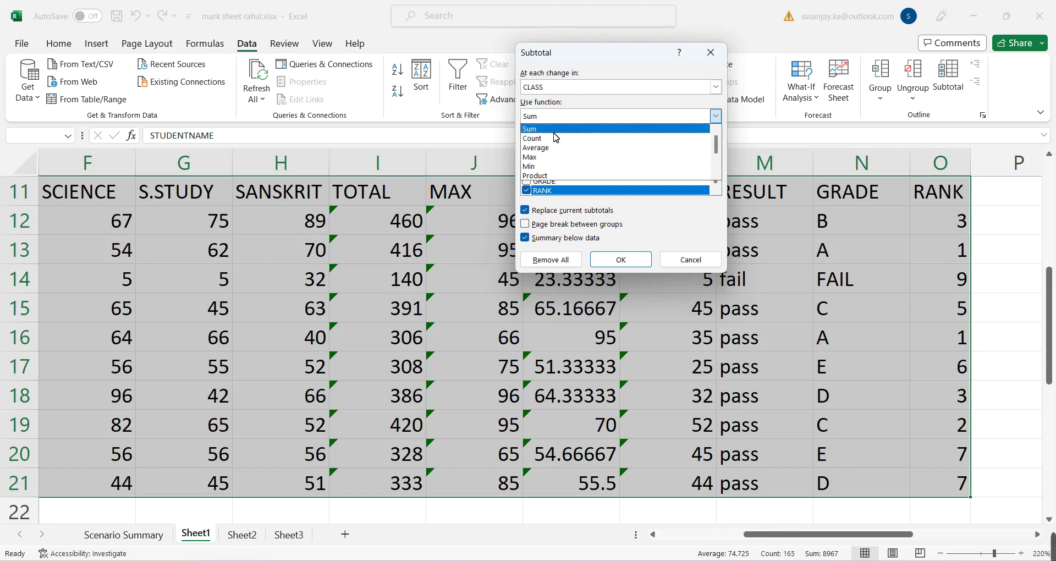
pyautogui.click(555, 133)
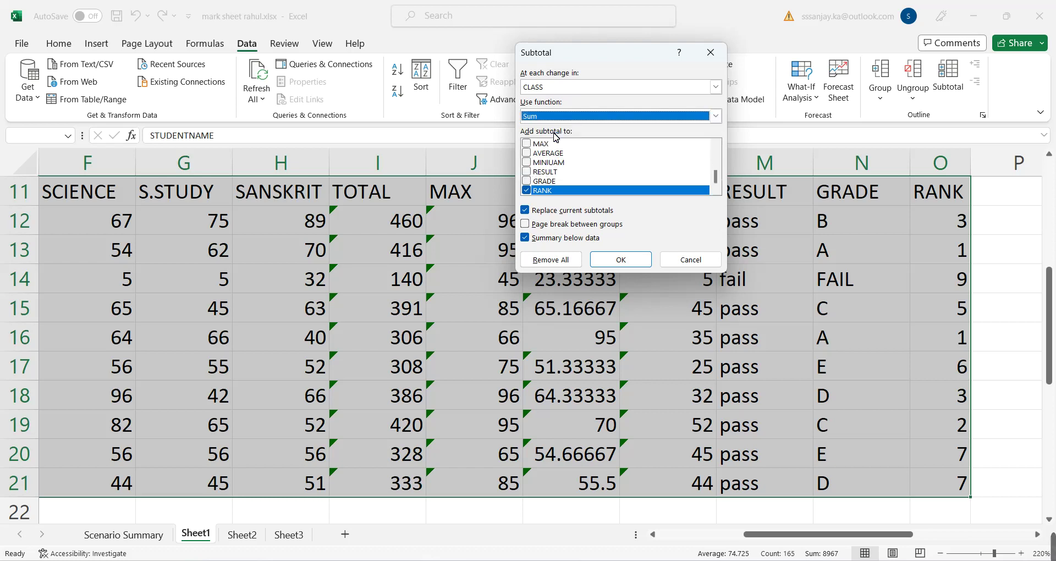
# - Add the subtotal to the TOTAL column instead of RANK and insert the class subtotals
pyautogui.click(528, 190)
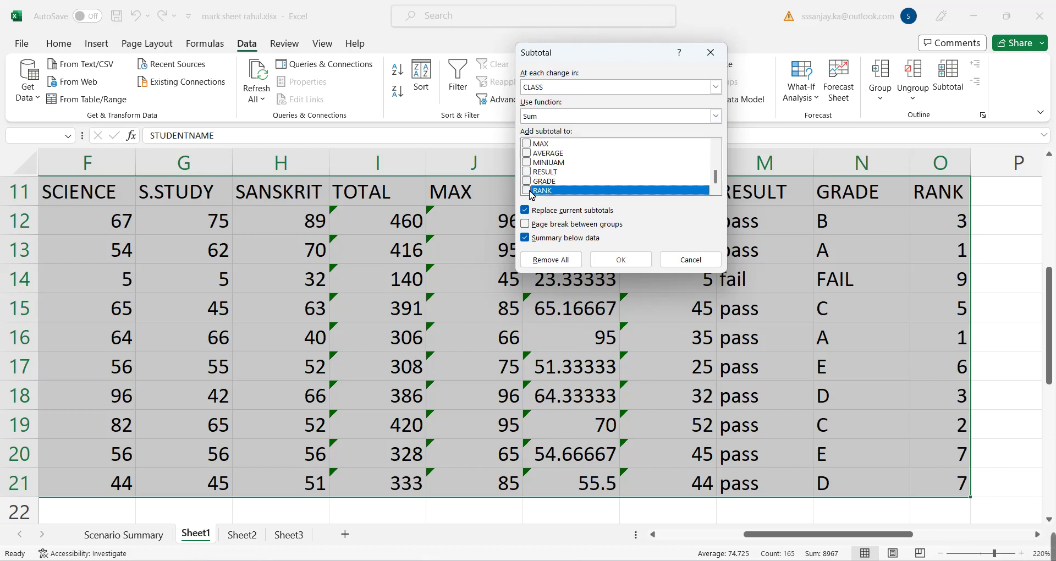
pyautogui.scroll(2, 550, 165)
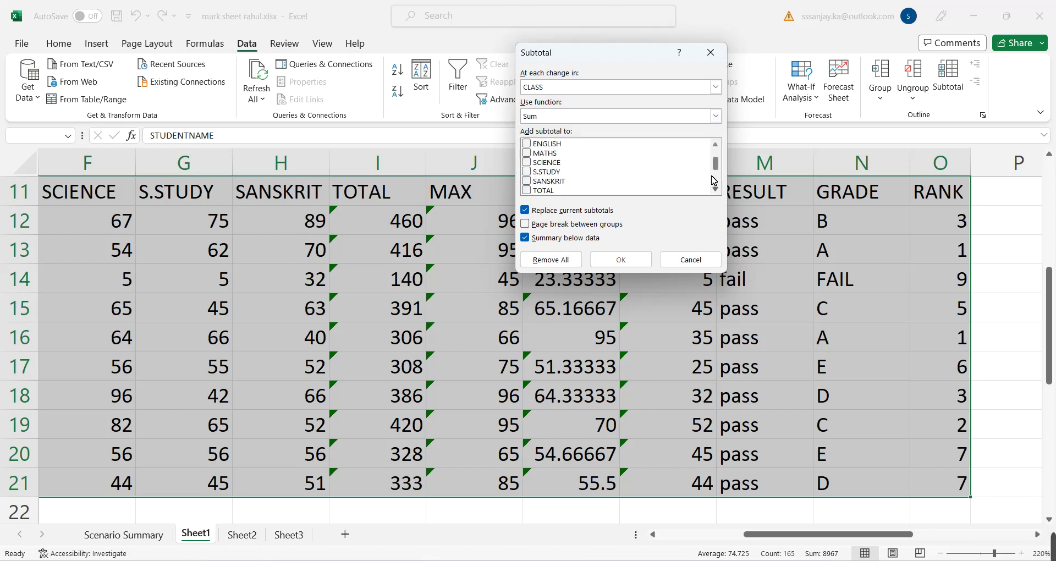
pyautogui.moveTo(712, 164); pyautogui.dragTo(715, 177)
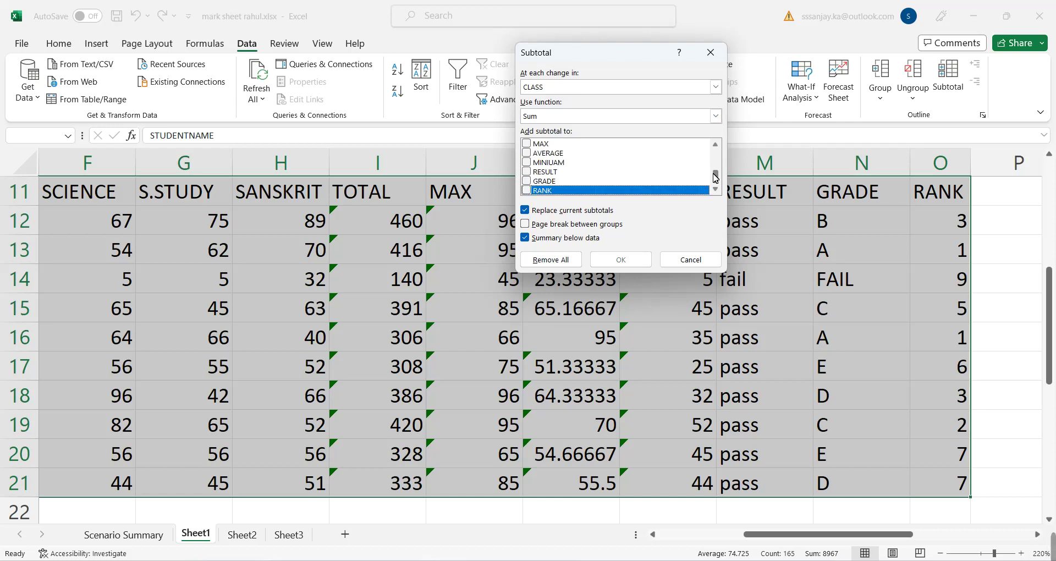
pyautogui.click(716, 146)
pyautogui.click(716, 147)
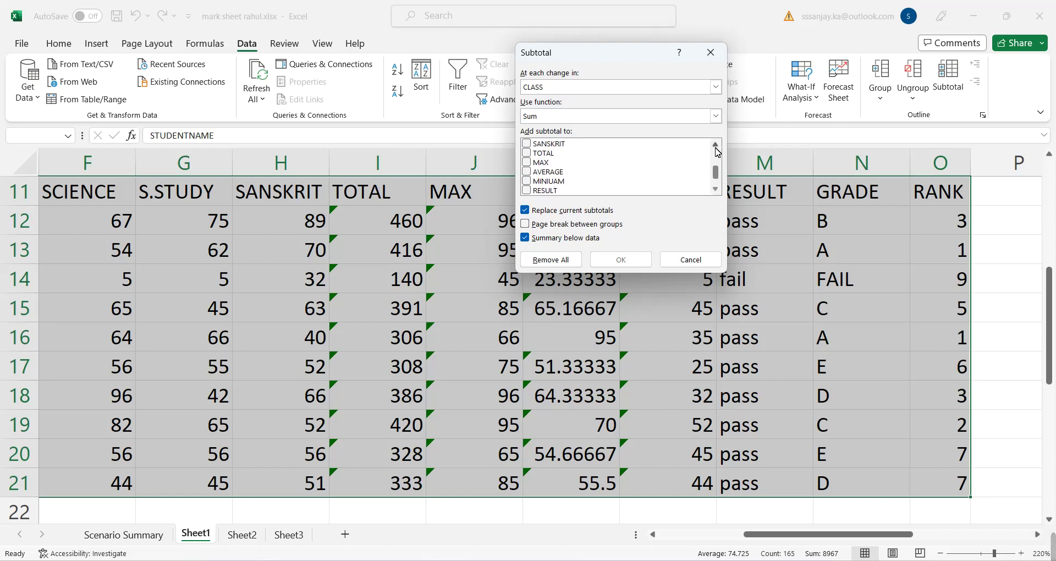
pyautogui.click(532, 154)
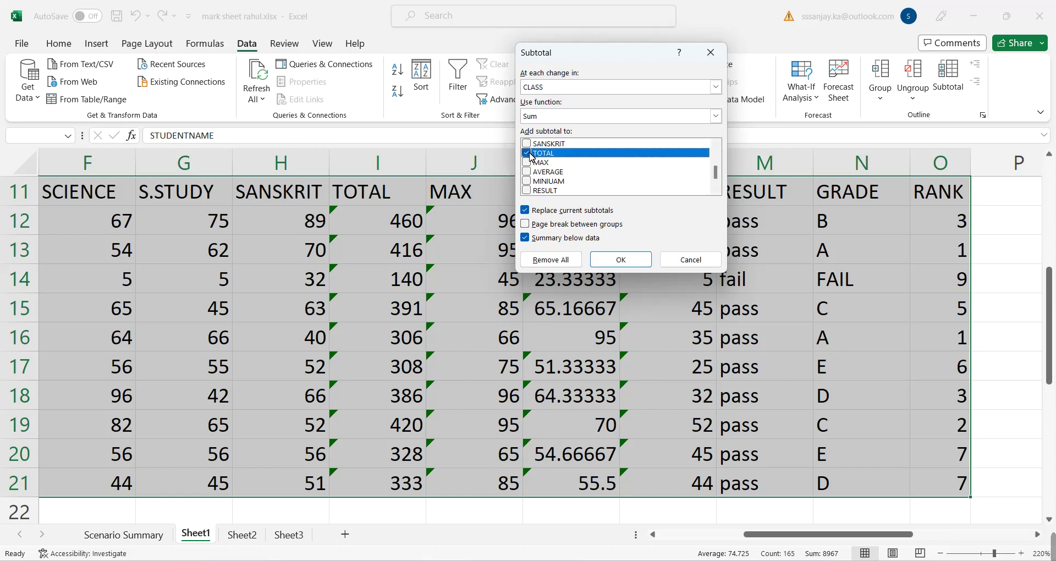
pyautogui.click(617, 258)
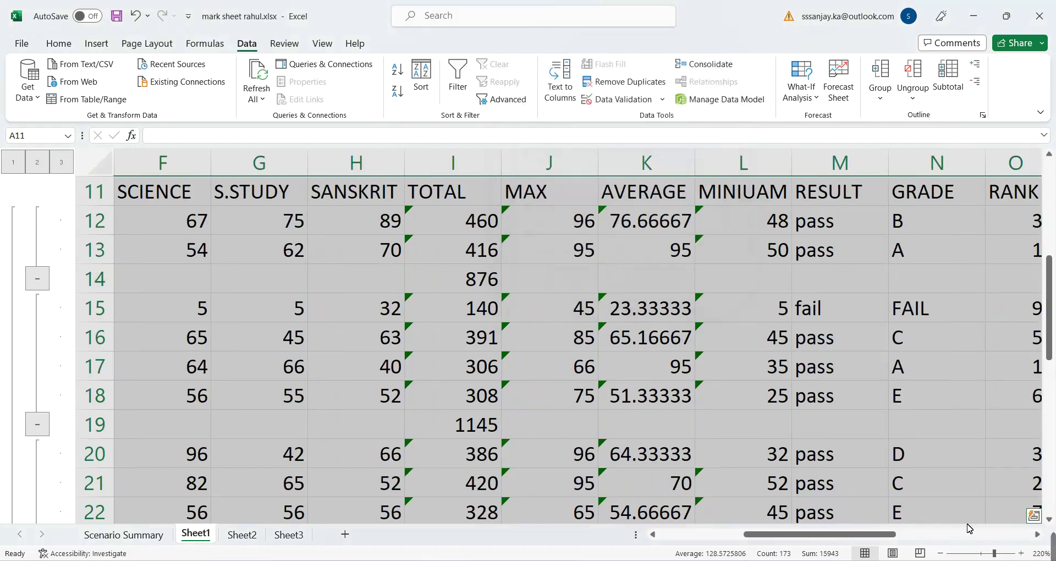
# - Examine the inserted subtotal rows for classes 10, 11 and 12 across to the TOTAL column
pyautogui.click(940, 553)
pyautogui.click(940, 553)
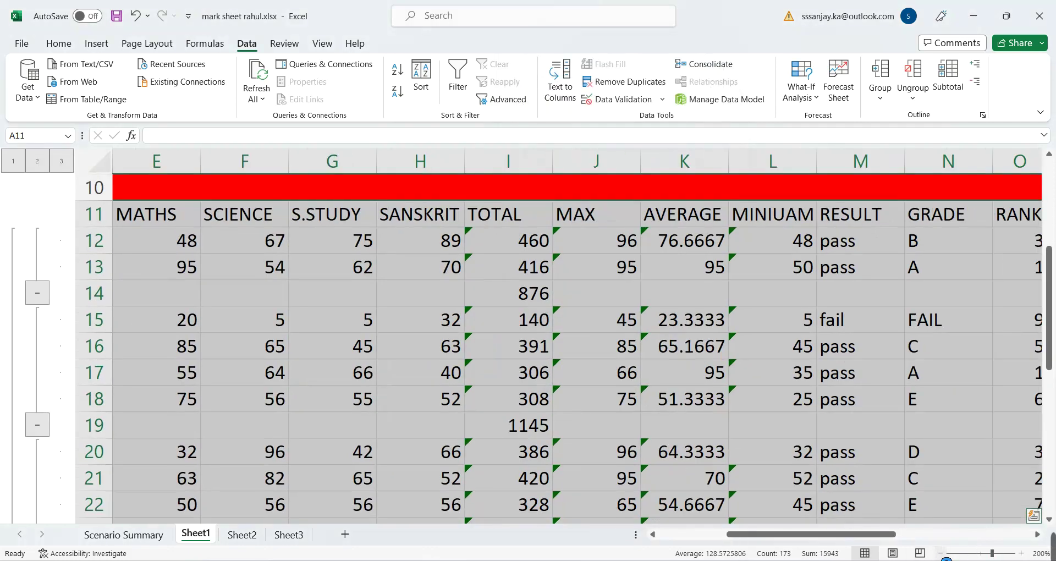
pyautogui.click(940, 552)
pyautogui.click(940, 553)
pyautogui.click(920, 553)
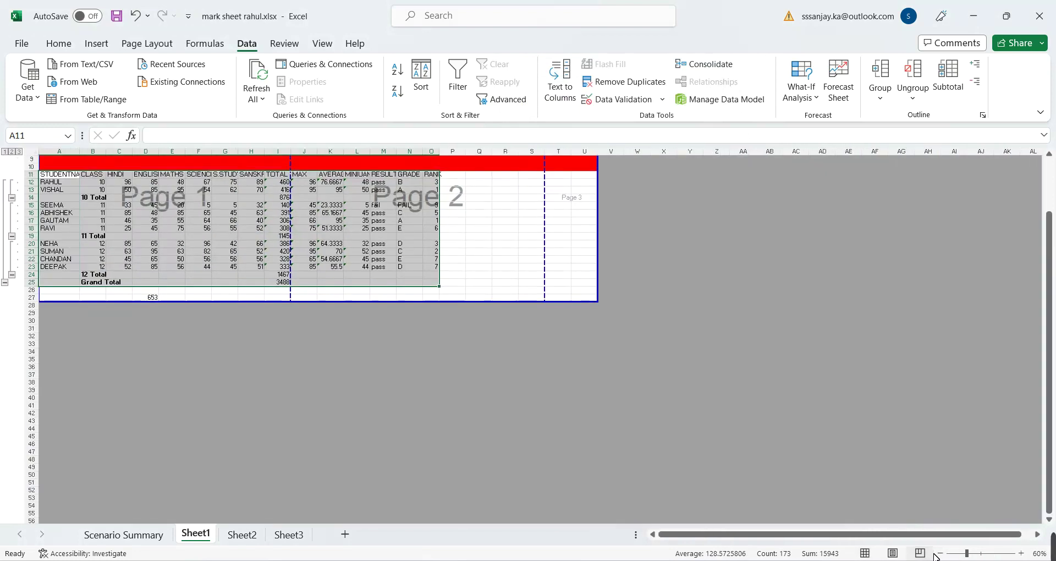
pyautogui.click(1021, 553)
pyautogui.click(1021, 552)
pyautogui.click(1021, 553)
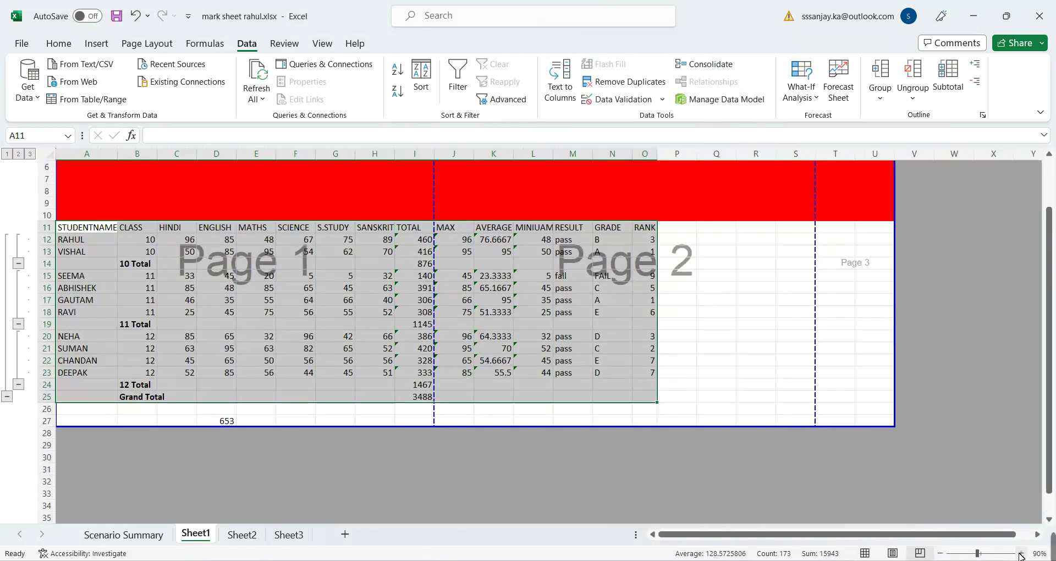
pyautogui.click(1021, 553)
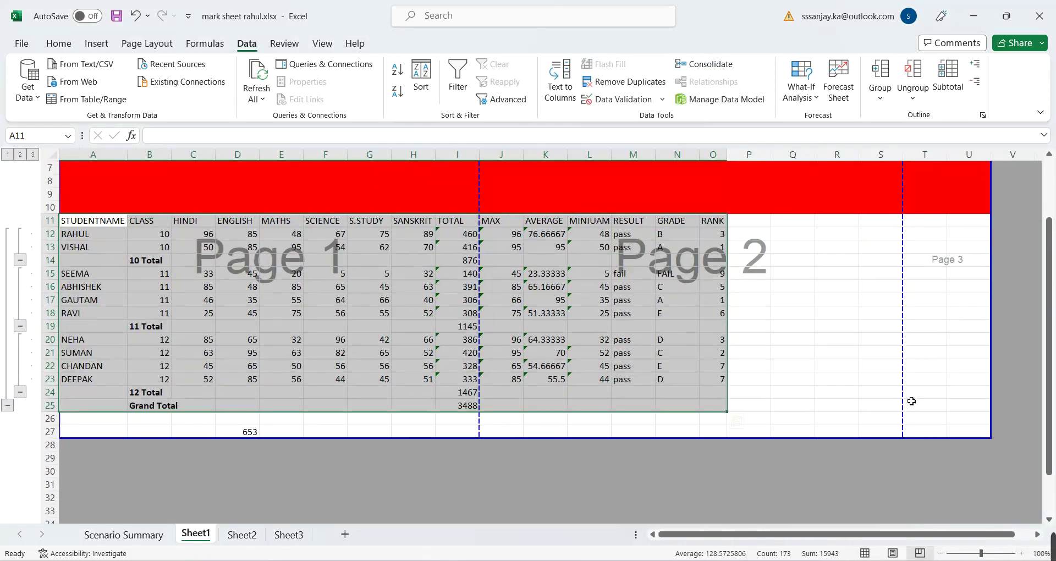
pyautogui.click(865, 553)
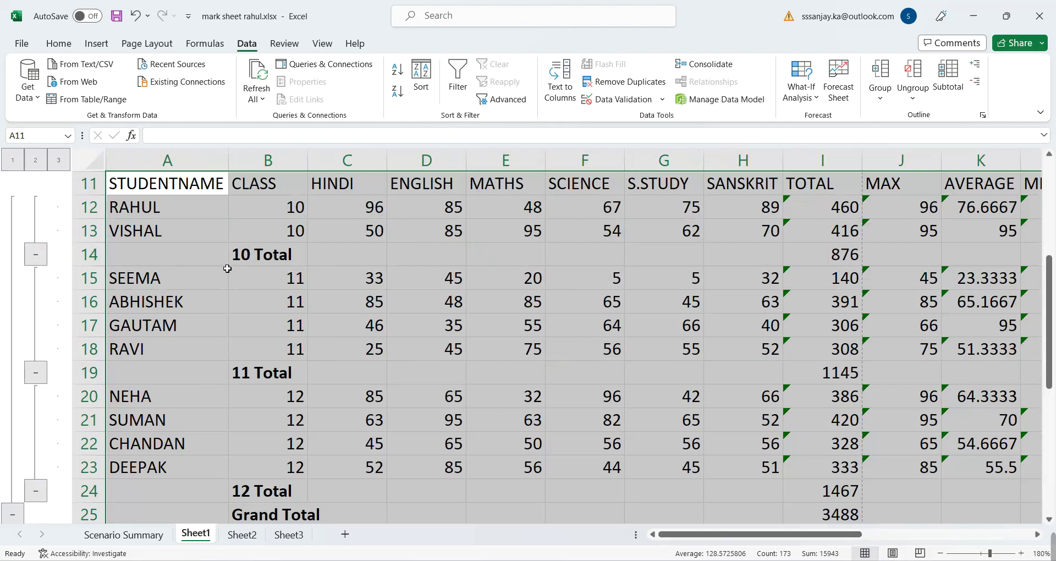
pyautogui.moveTo(205, 263); pyautogui.dragTo(823, 254)
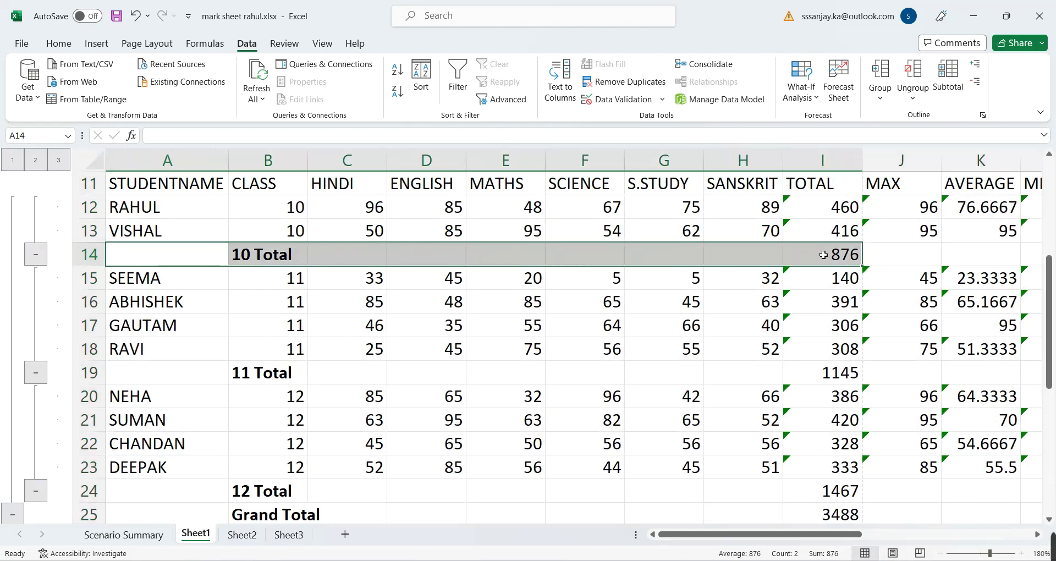
pyautogui.moveTo(236, 374); pyautogui.dragTo(821, 377)
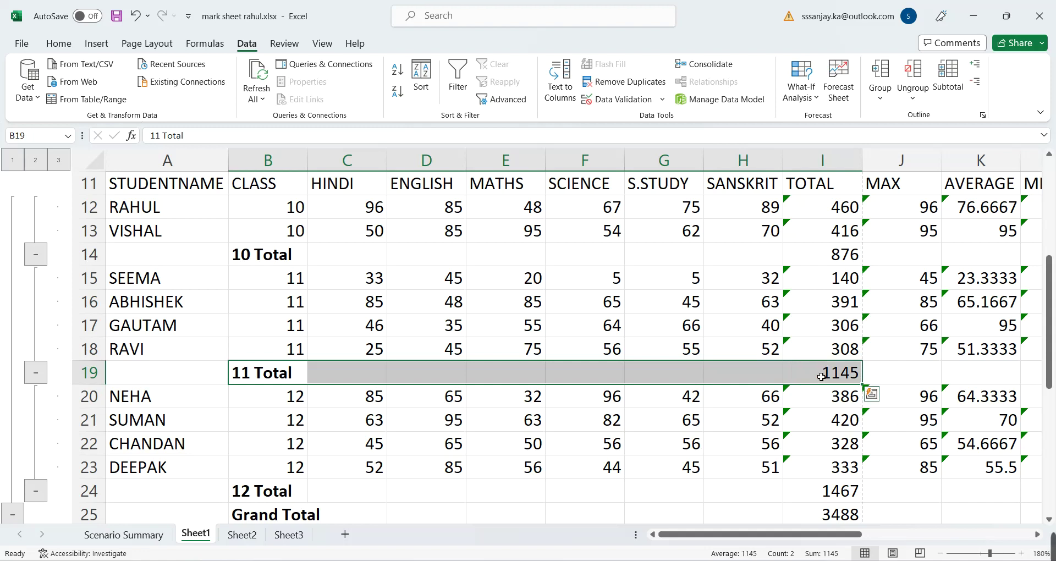
pyautogui.moveTo(227, 492); pyautogui.dragTo(814, 488)
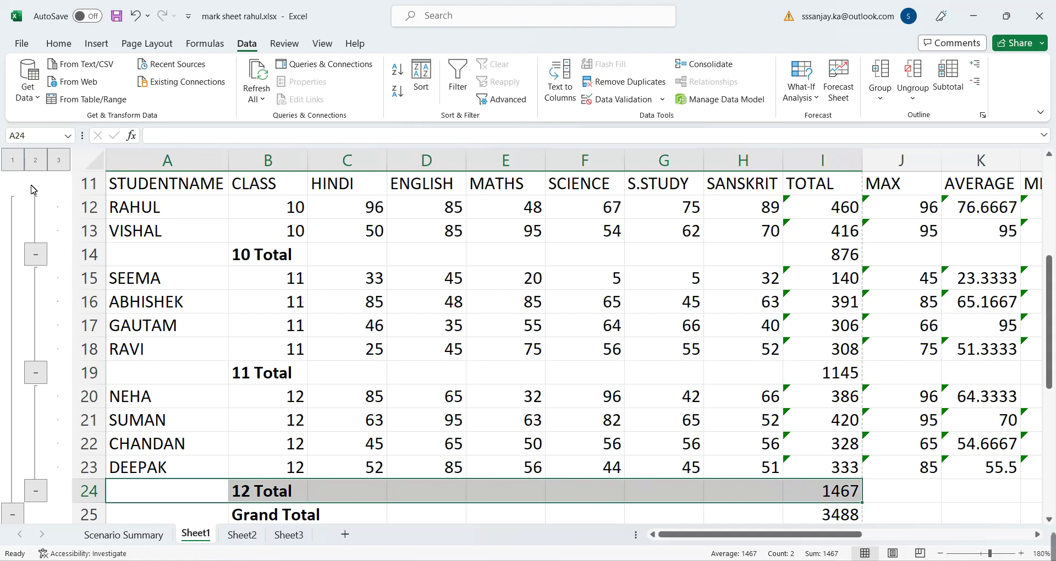
# - Collapse the class 10, 11 and 12 groups and the outer group so only the Grand Total row shows
pyautogui.click(39, 256)
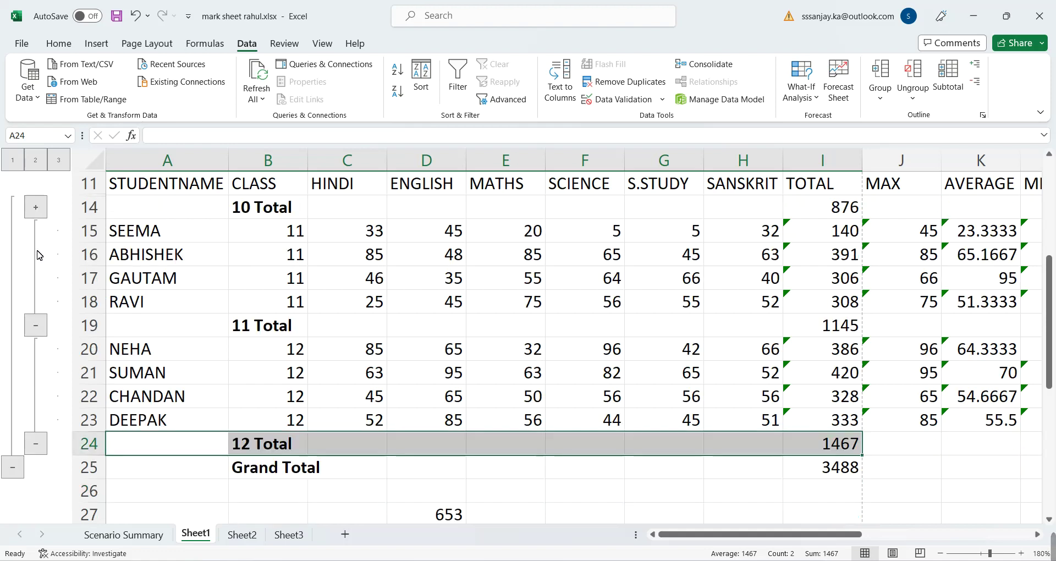
pyautogui.click(44, 323)
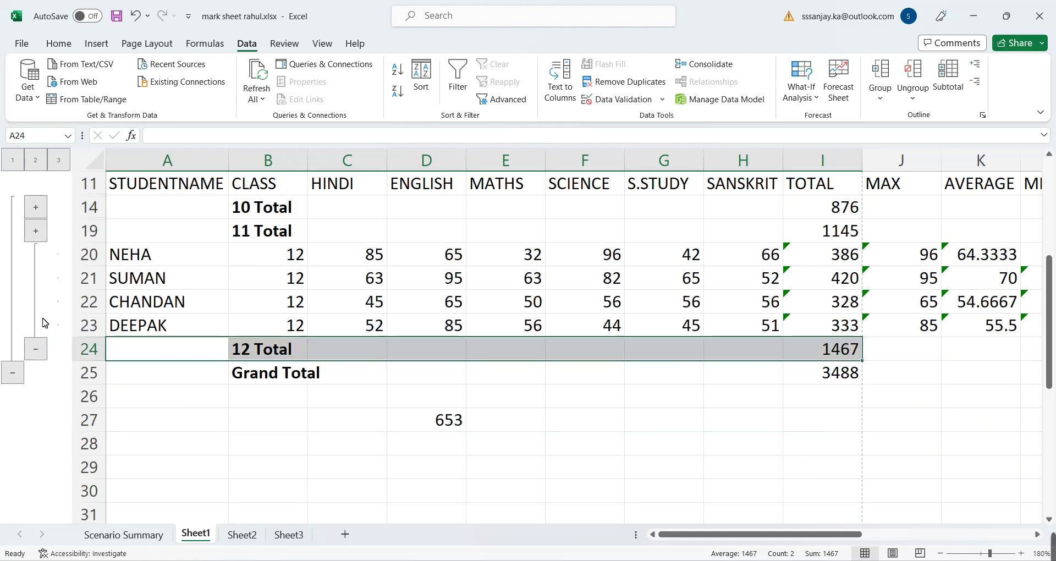
pyautogui.click(36, 349)
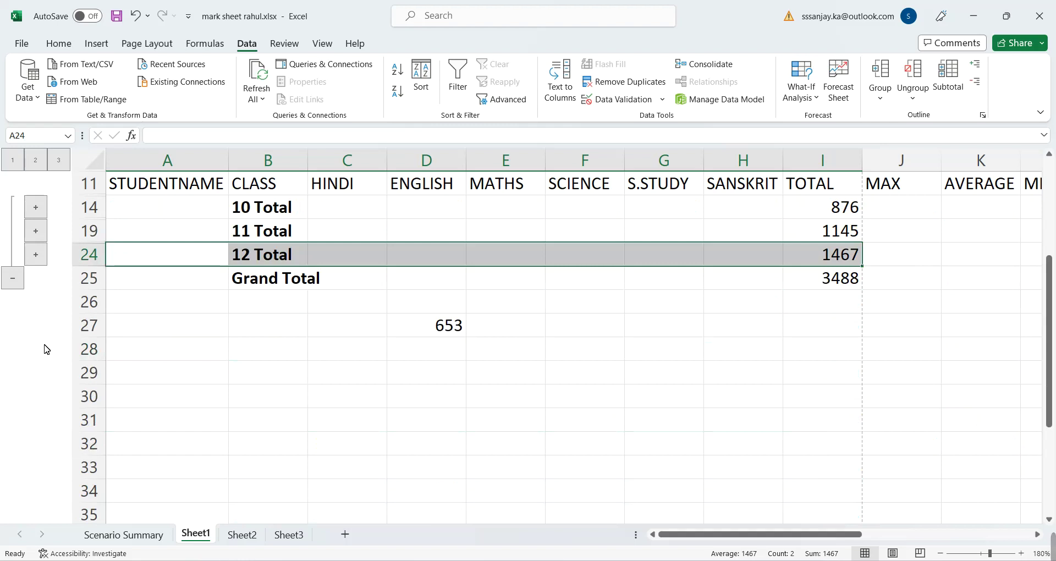
pyautogui.click(22, 281)
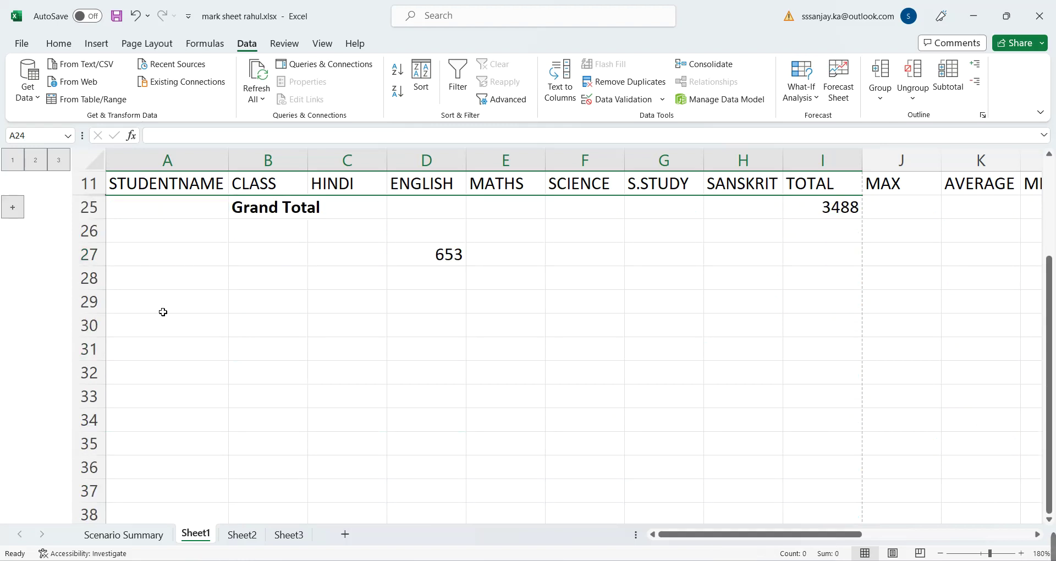
# - Delete the stray value in cell D27 below the table
pyautogui.click(452, 251)
pyautogui.press('Delete')
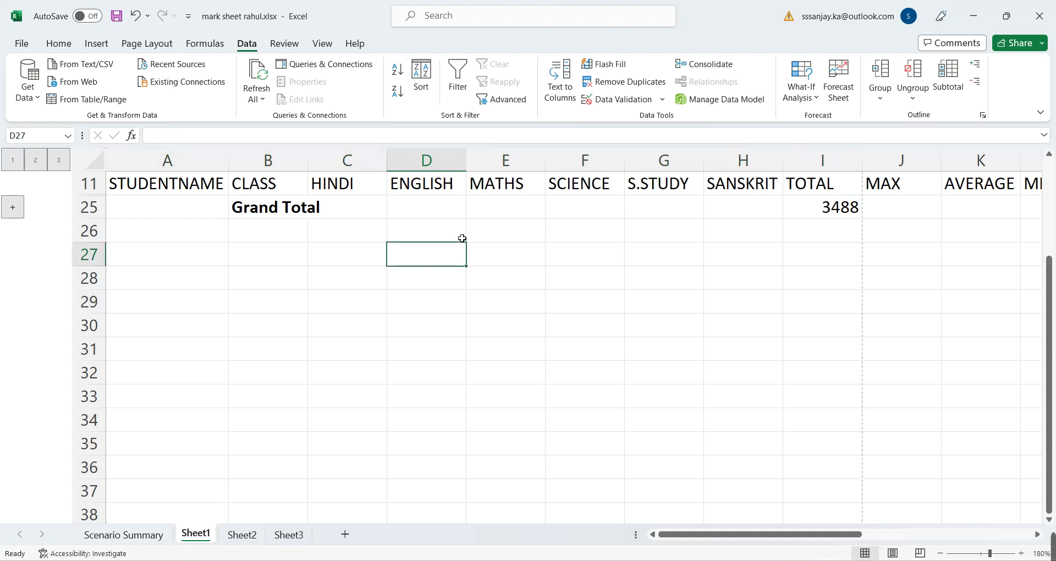
pyautogui.click(781, 256)
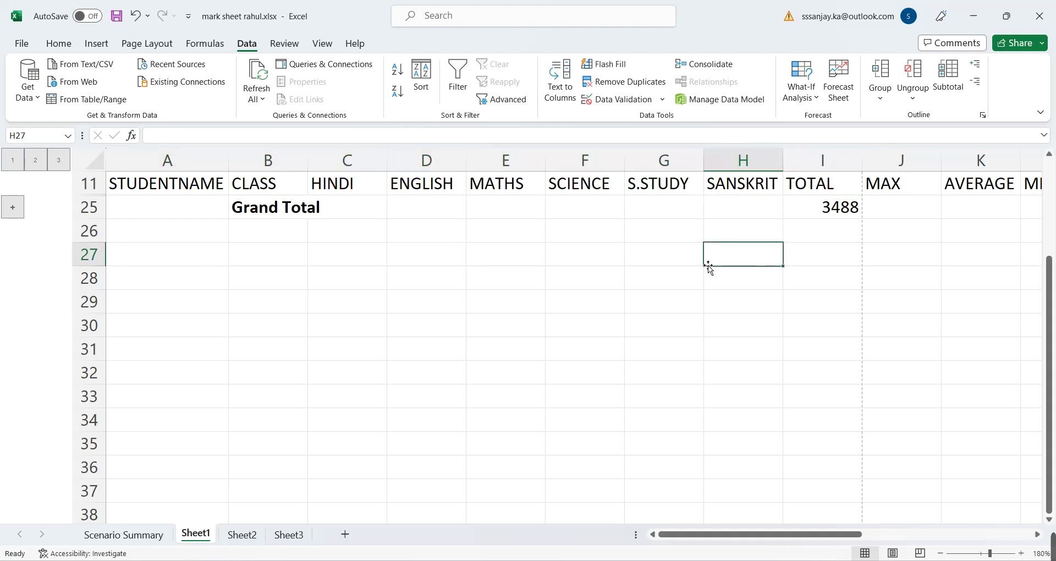
# - Expand the Grand Total group and the class 10, 11 and 12 groups to show all student rows
pyautogui.click(12, 215)
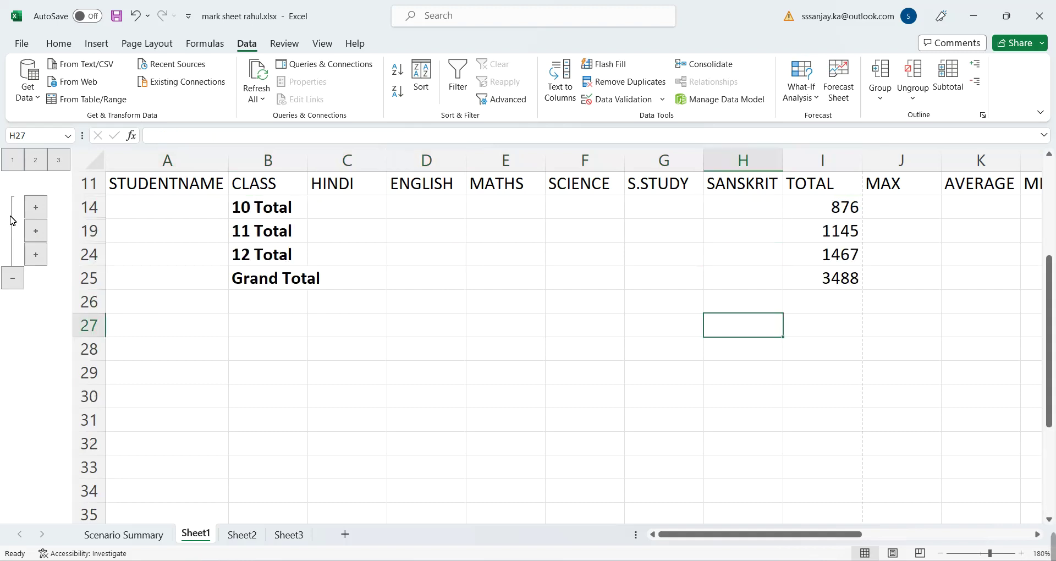
pyautogui.click(41, 208)
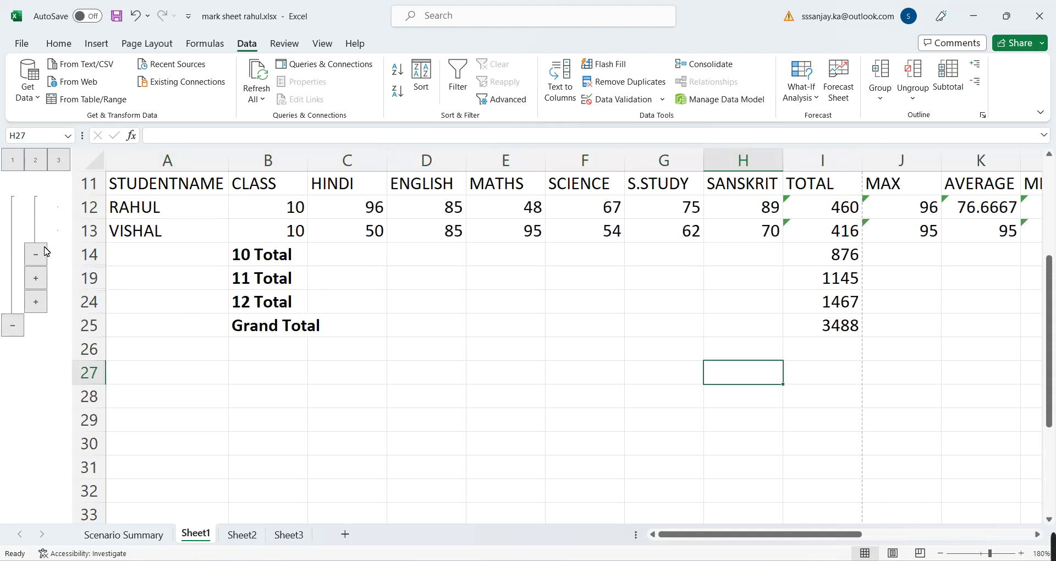
pyautogui.click(43, 278)
pyautogui.click(33, 395)
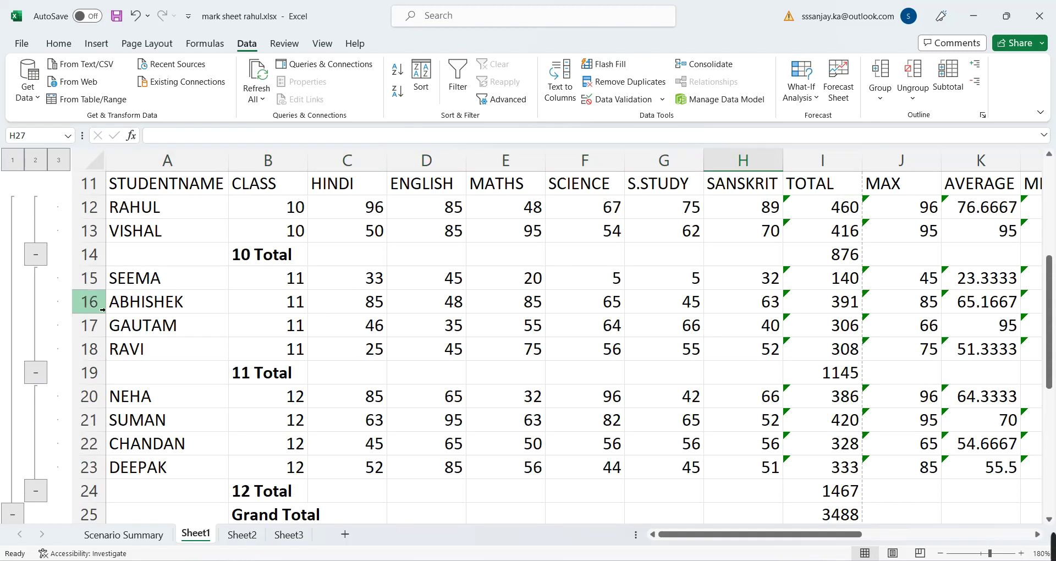
# - Remove all subtotals from the whole sheet, accepting the first row as column labels
pyautogui.click(103, 165)
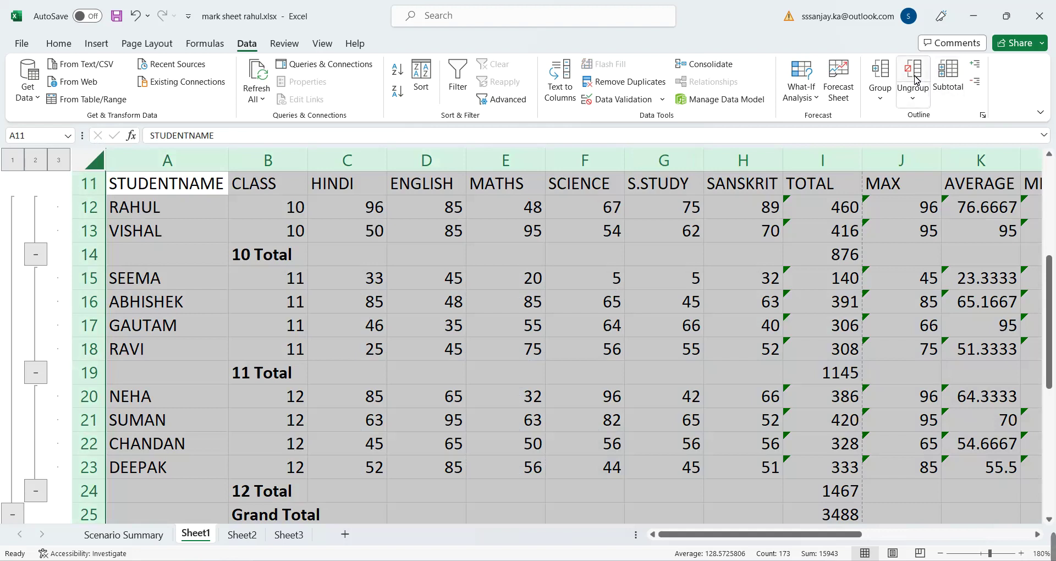
pyautogui.click(954, 83)
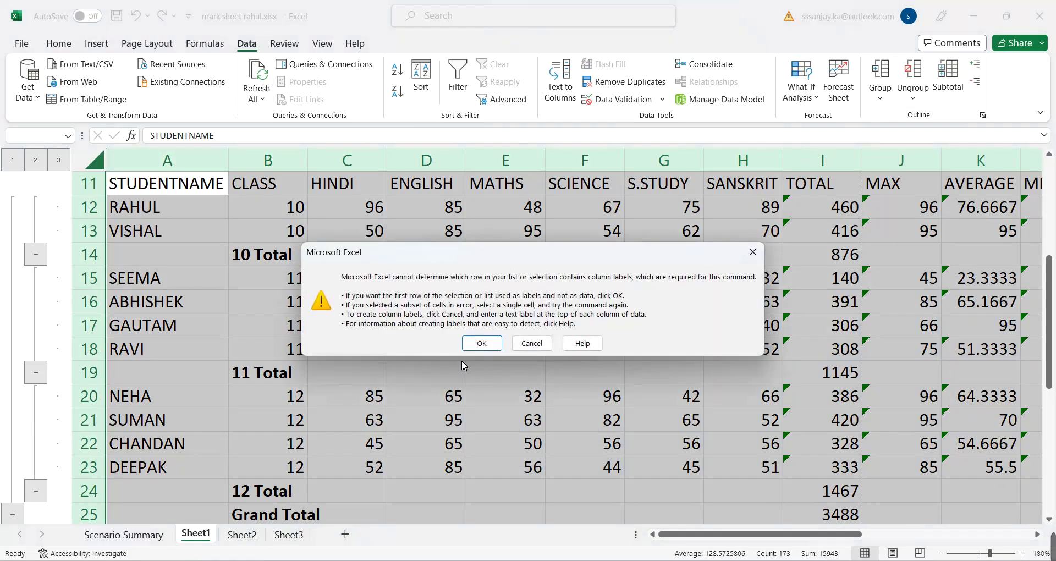
pyautogui.click(478, 348)
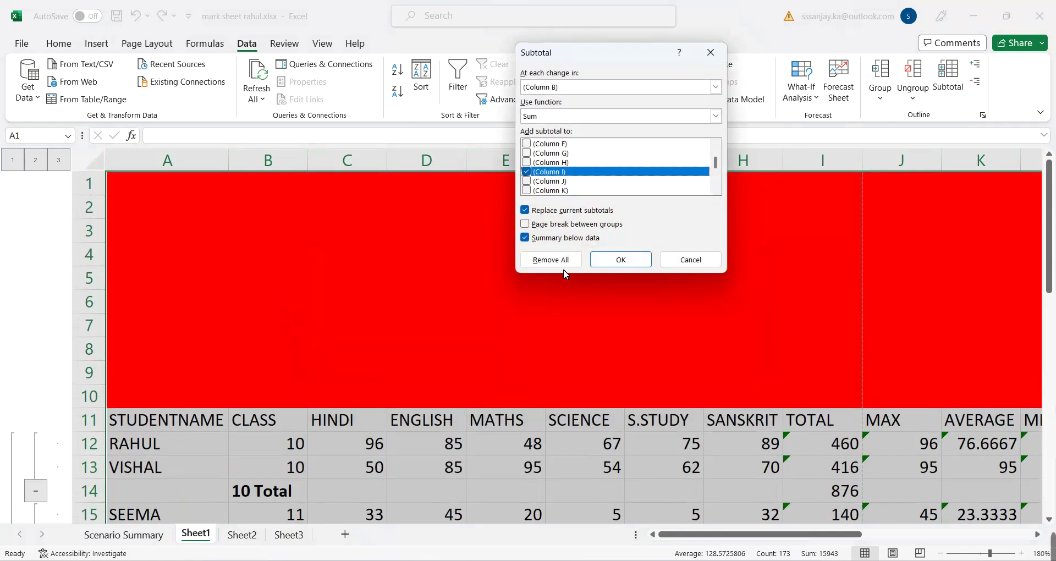
pyautogui.click(550, 259)
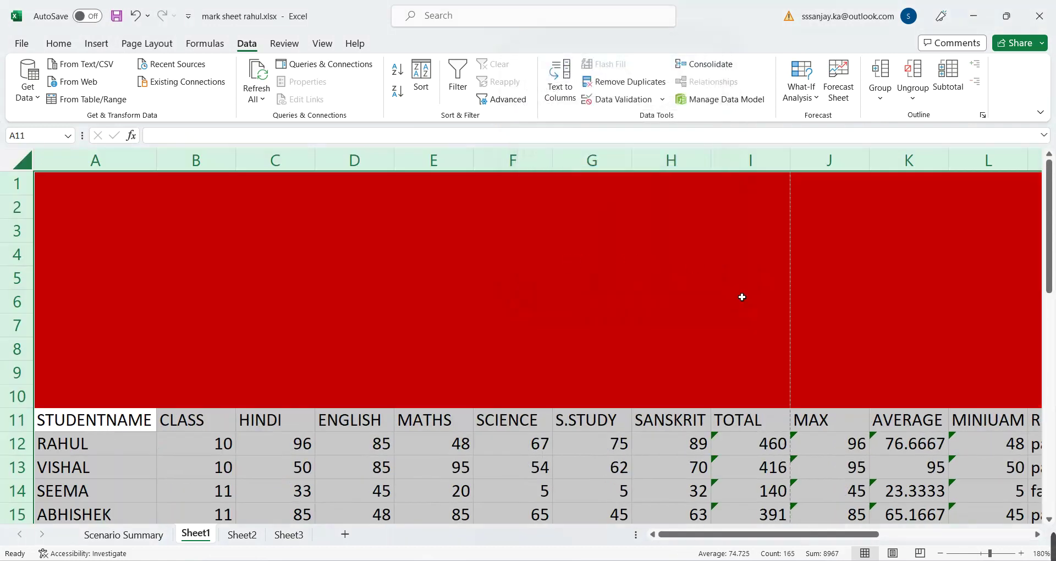
pyautogui.scroll(-4, 732, 290)
pyautogui.click(768, 383)
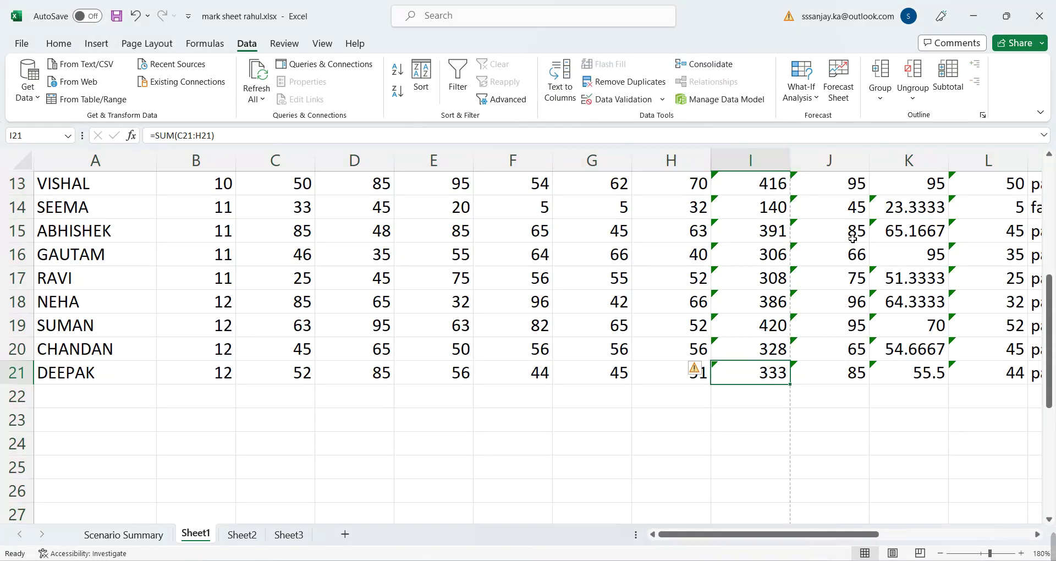
pyautogui.click(818, 87)
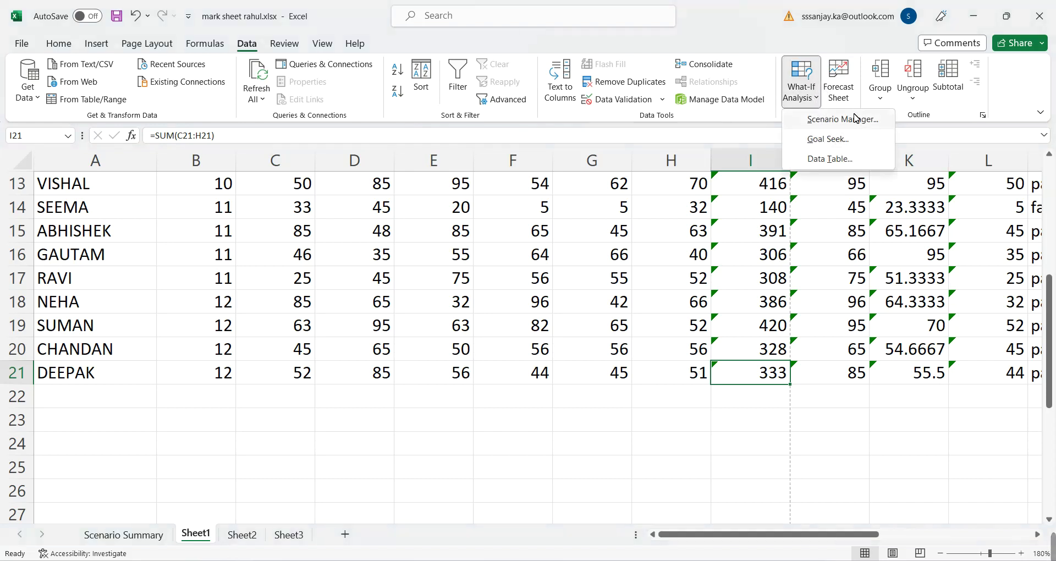